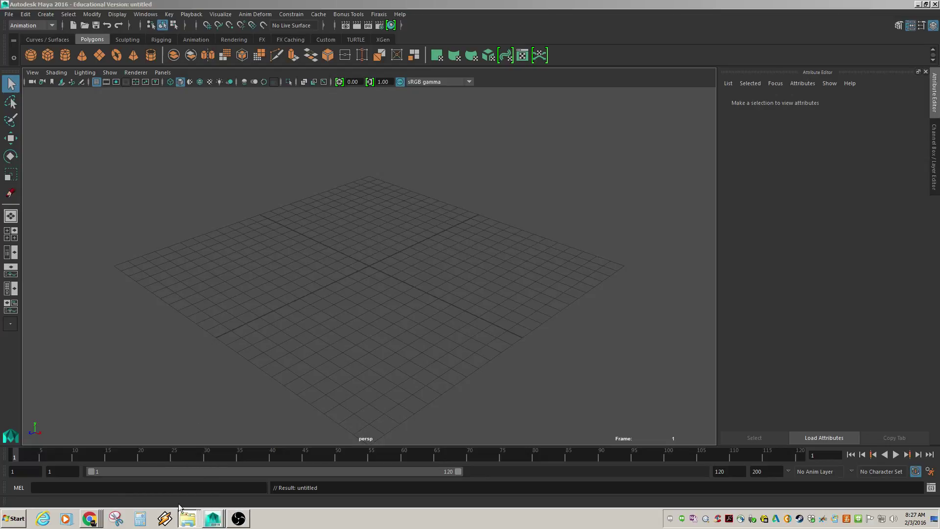
Switch to the file explorer and browse to the Bridge project folder inside - PROJECTS\POA, revealing its full path
left_click(187, 518)
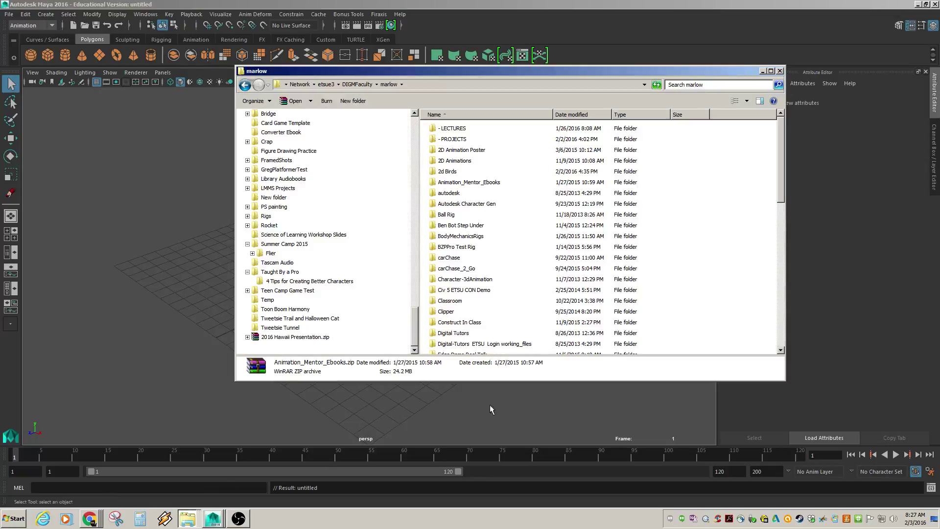
double_click(455, 139)
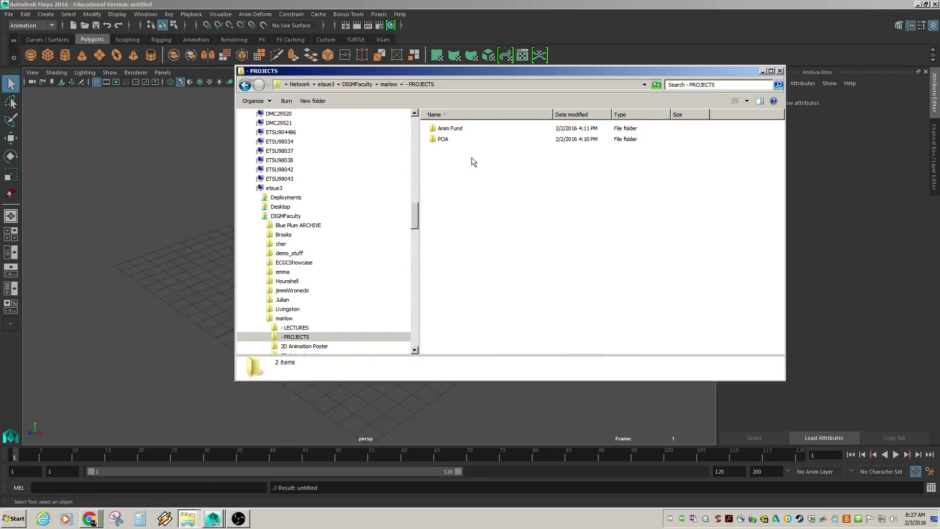
left_click(444, 139)
double_click(444, 139)
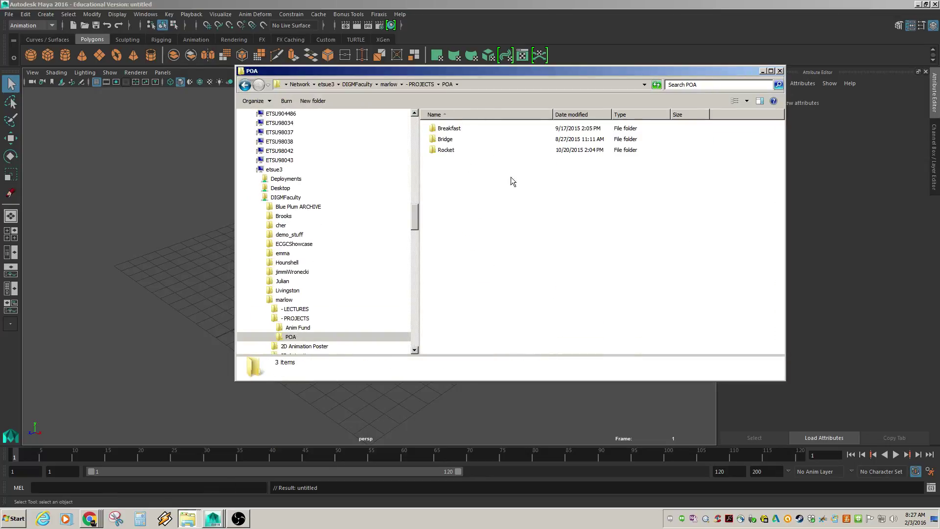
double_click(444, 139)
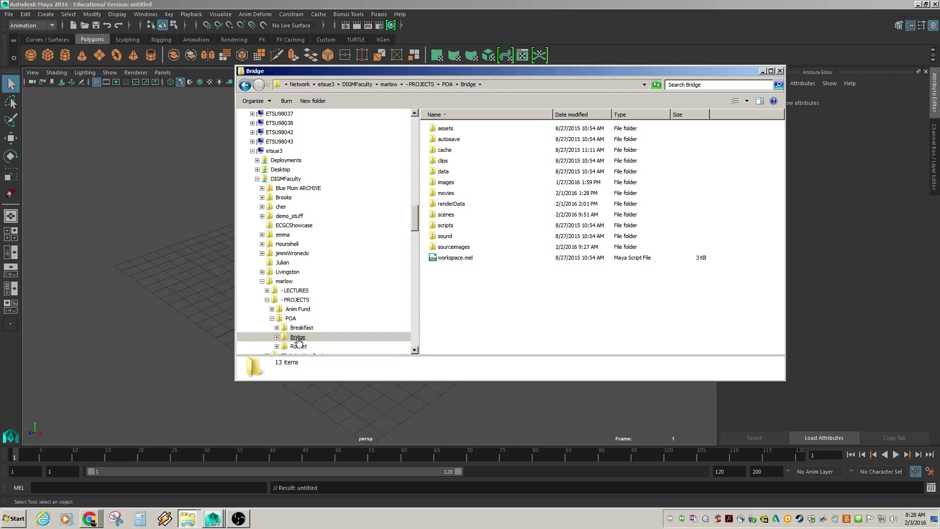
left_click(553, 86)
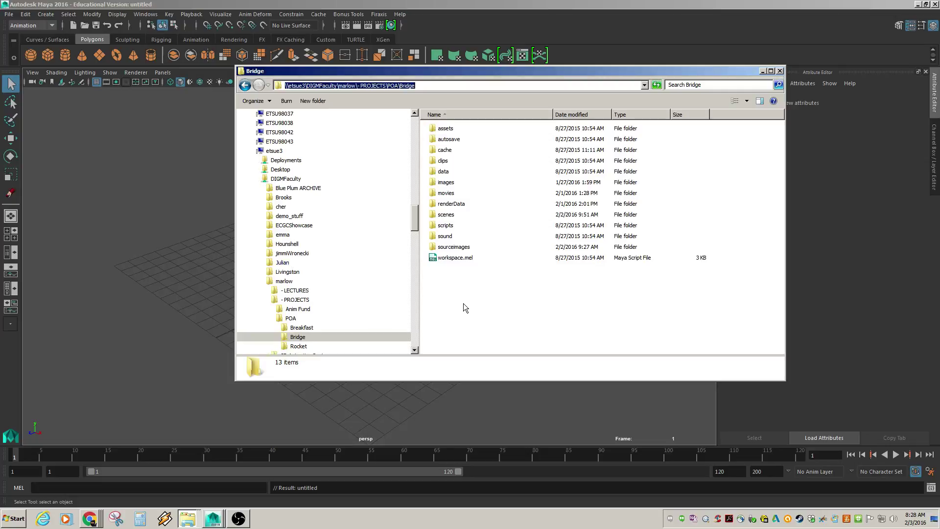
left_click(295, 338)
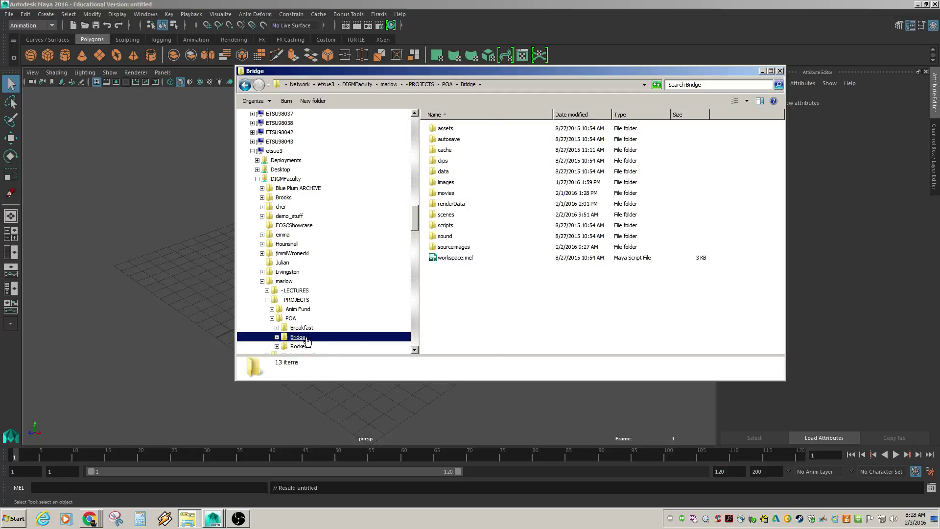
Return to Maya and set the current project to the Bridge folder
left_click(507, 5)
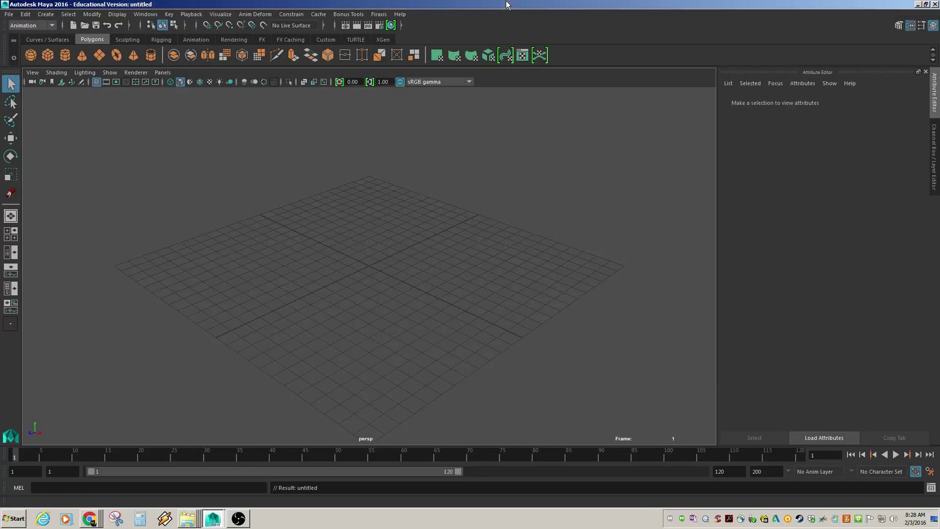
left_click(10, 15)
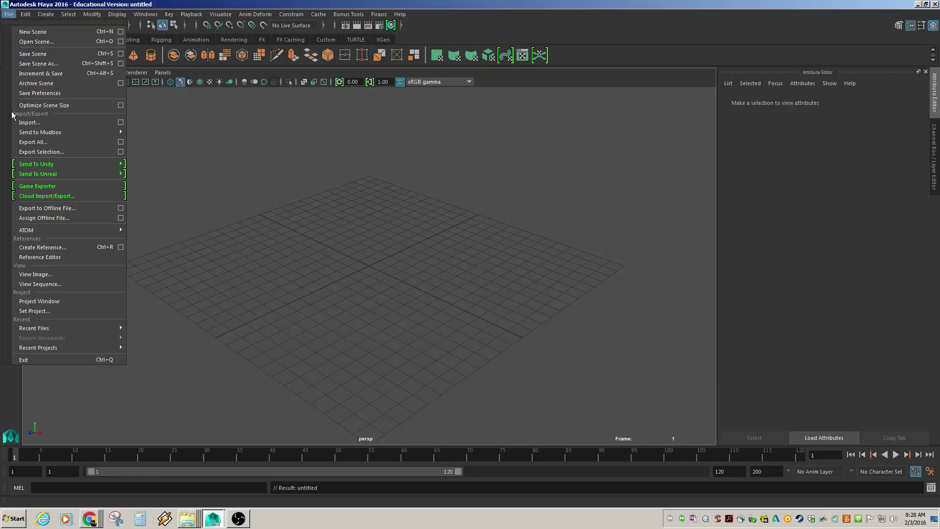
left_click(35, 311)
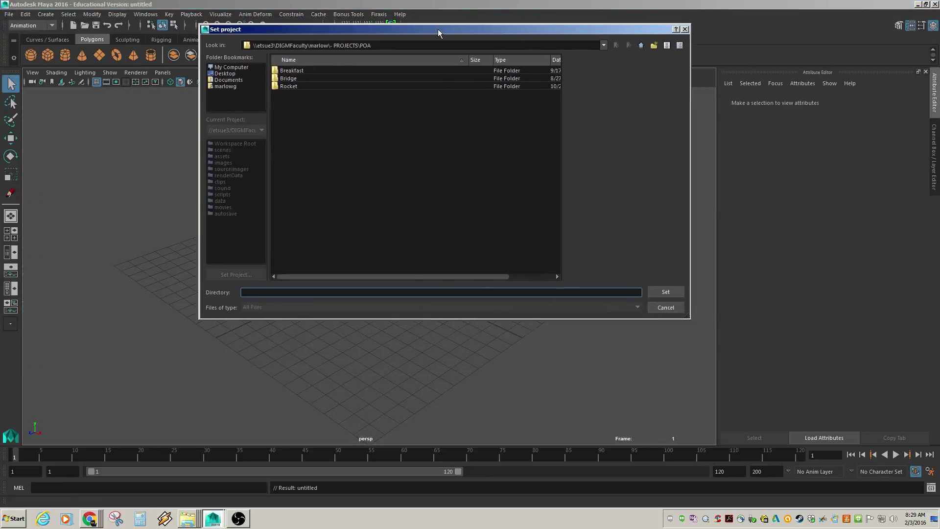
left_click_drag(438, 28, 403, 81)
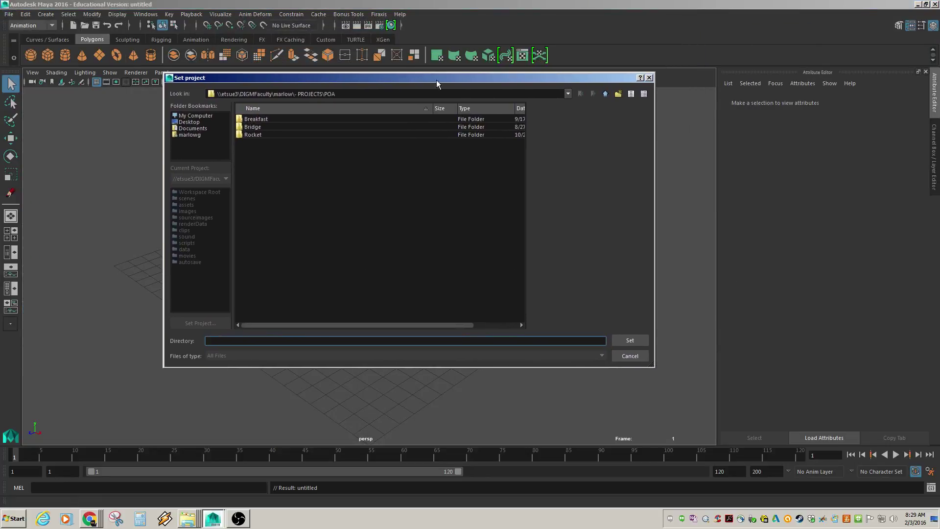
left_click(252, 127)
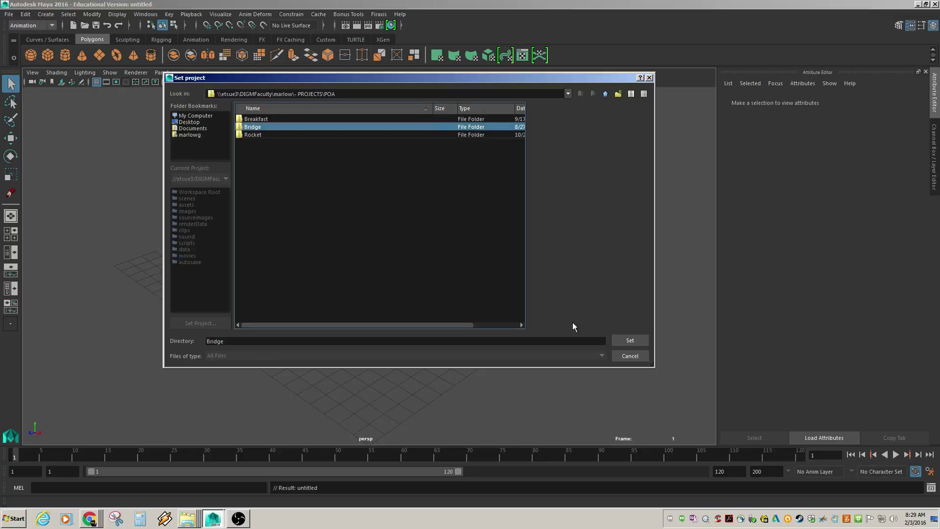
left_click(629, 341)
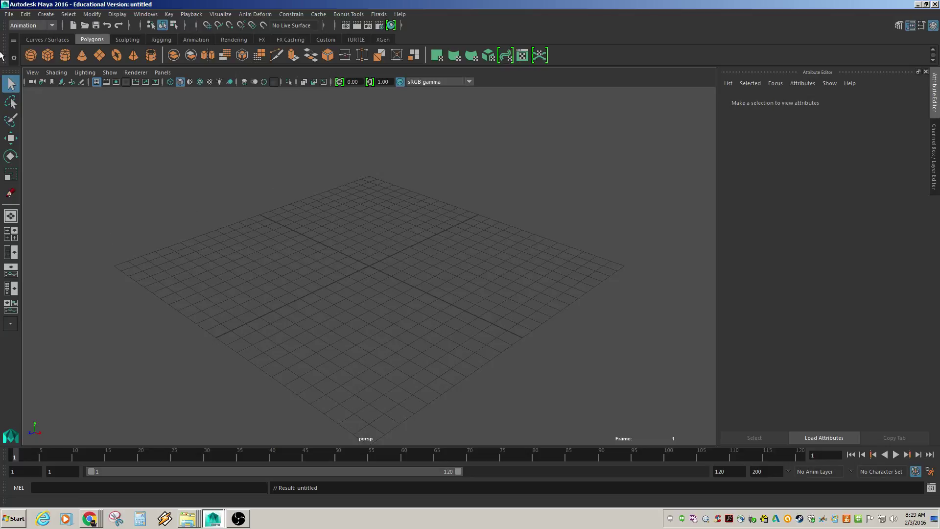
Open the scene Bridge Deconstructed.mb and examine the separate bridge parts
left_click(9, 14)
left_click(31, 42)
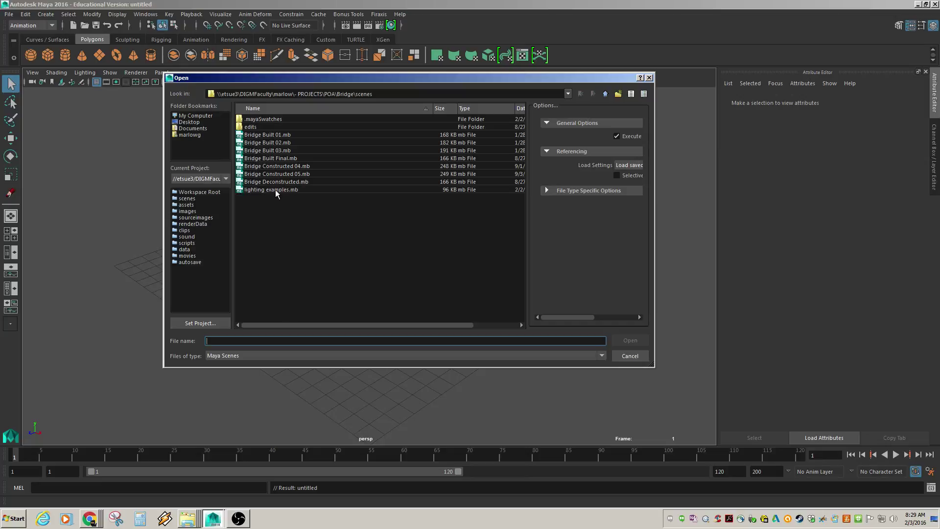
left_click(289, 182)
left_click(646, 340)
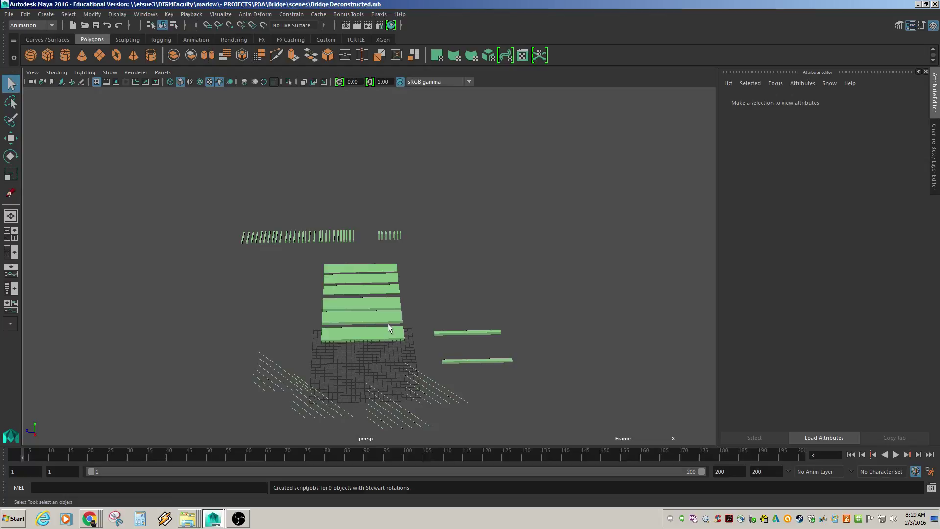
left_click_drag(481, 338, 468, 303, "alt")
mouse_move(434, 333)
left_mouse_down("alt")
mouse_move(431, 294)
mouse_move(427, 318)
left_mouse_up("alt")
Open the scene Bridge Built Final.mb without saving changes to the current scene
left_click(9, 14)
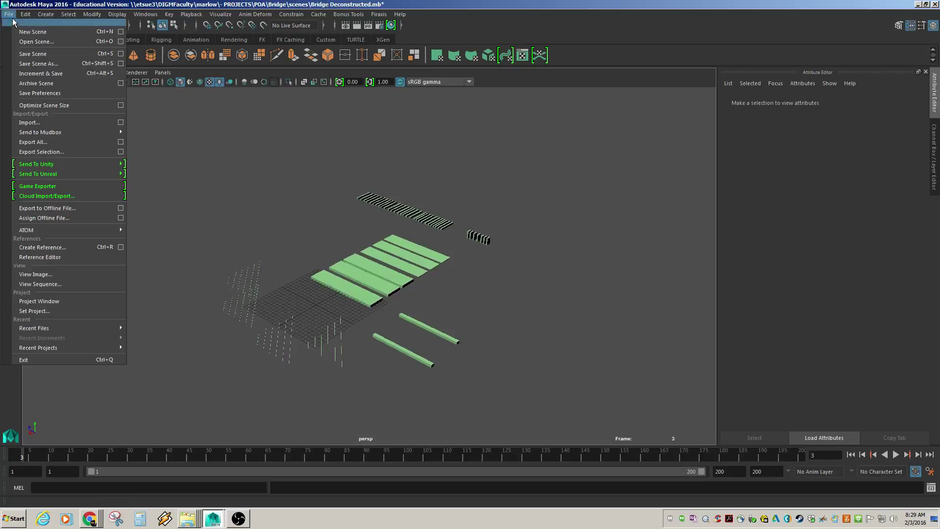
left_click(23, 42)
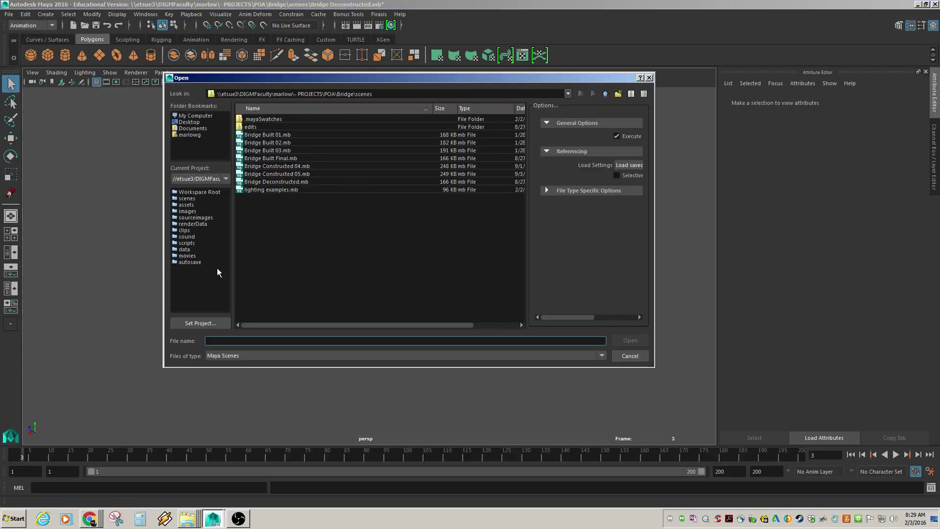
left_click(264, 159)
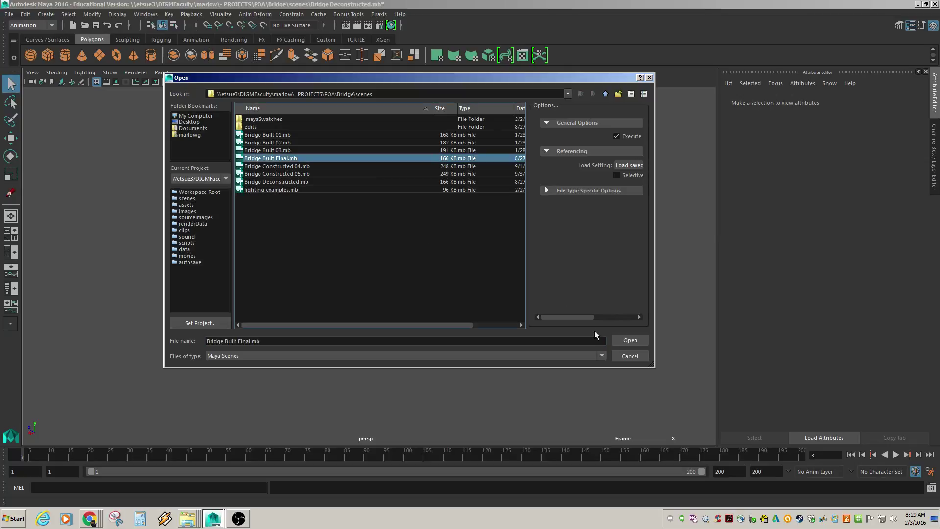
left_click(632, 343)
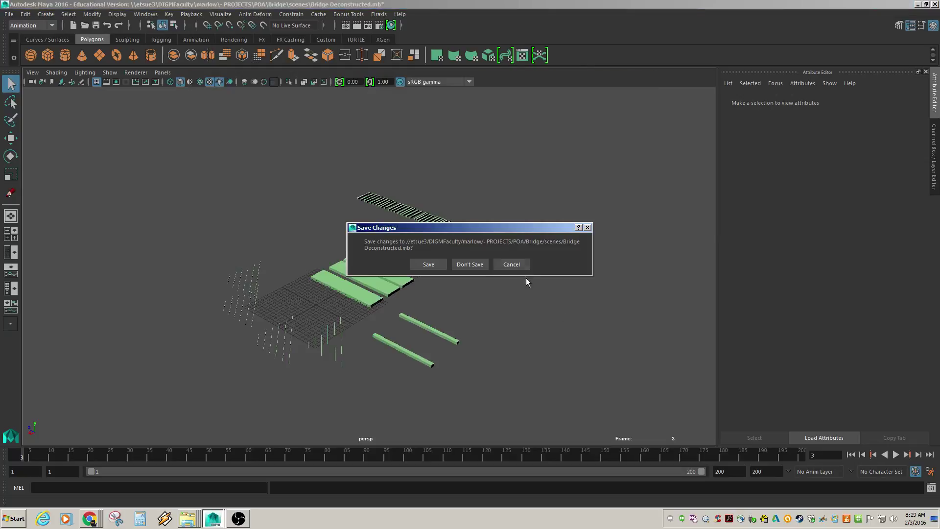
left_click(478, 265)
mouse_move(527, 290)
left_mouse_down("alt")
mouse_move(541, 292)
mouse_move(516, 296)
mouse_move(537, 294)
left_mouse_up("alt")
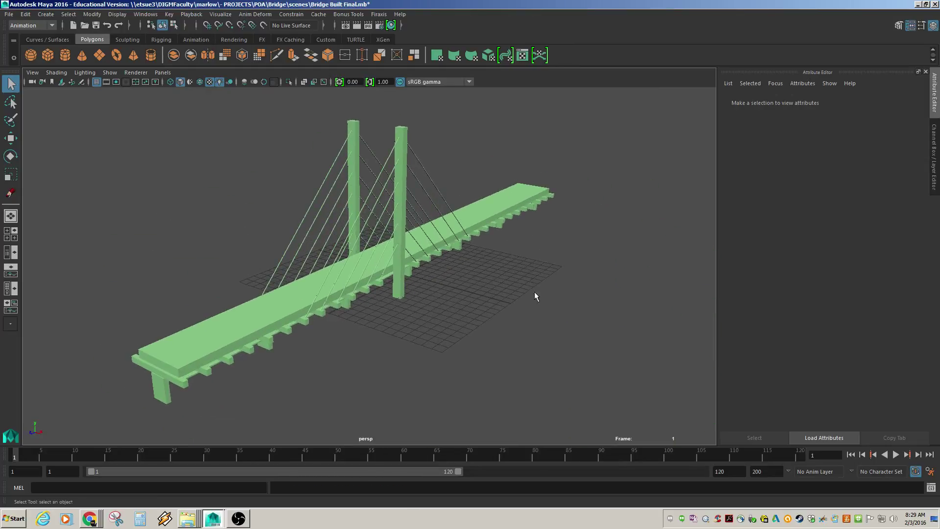
Switch to the file explorer and inspect the BridgeRender frames and BridgeRender.mov in the project's images folder
left_click(189, 519)
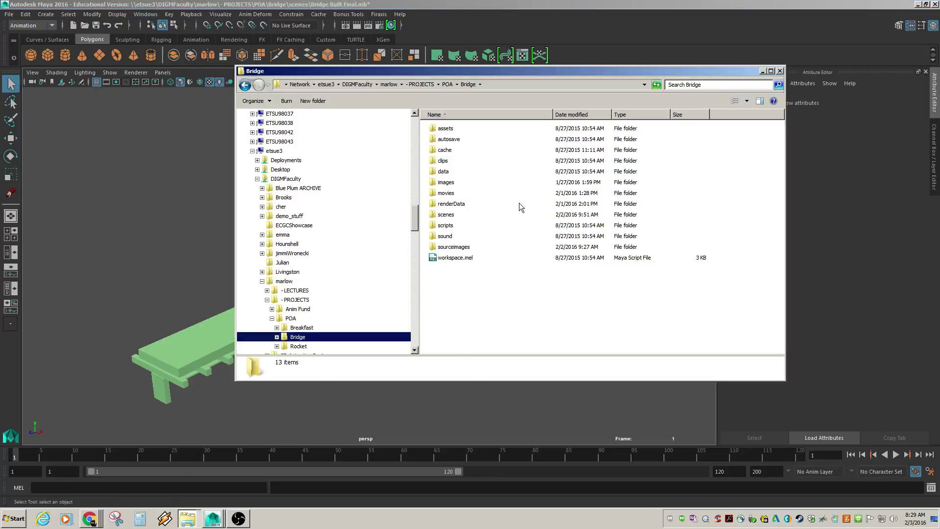
double_click(451, 185)
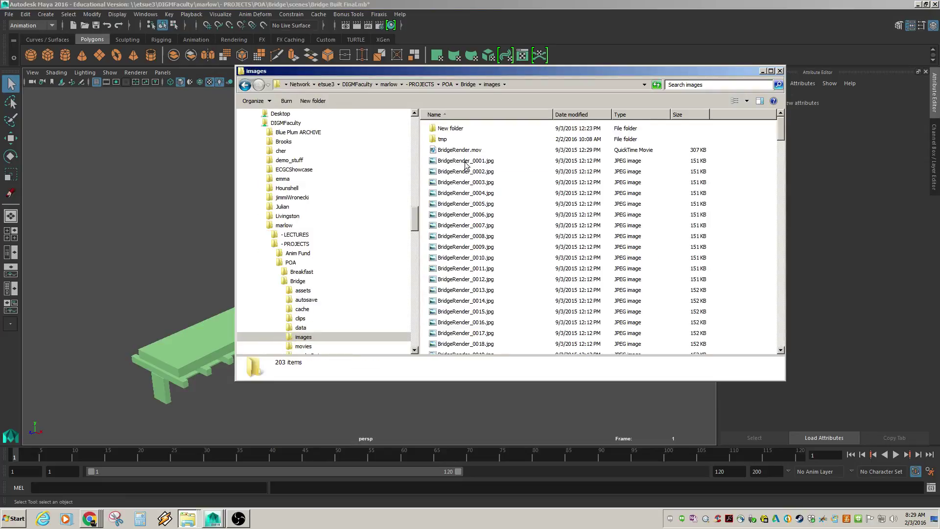
left_click(465, 163)
left_click(465, 181)
left_click(471, 226)
left_click(471, 259)
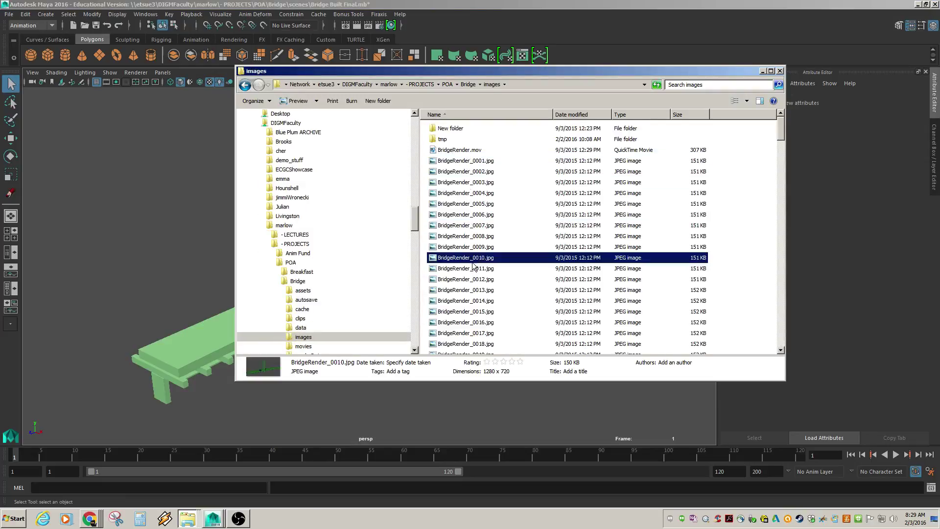
left_click(469, 151)
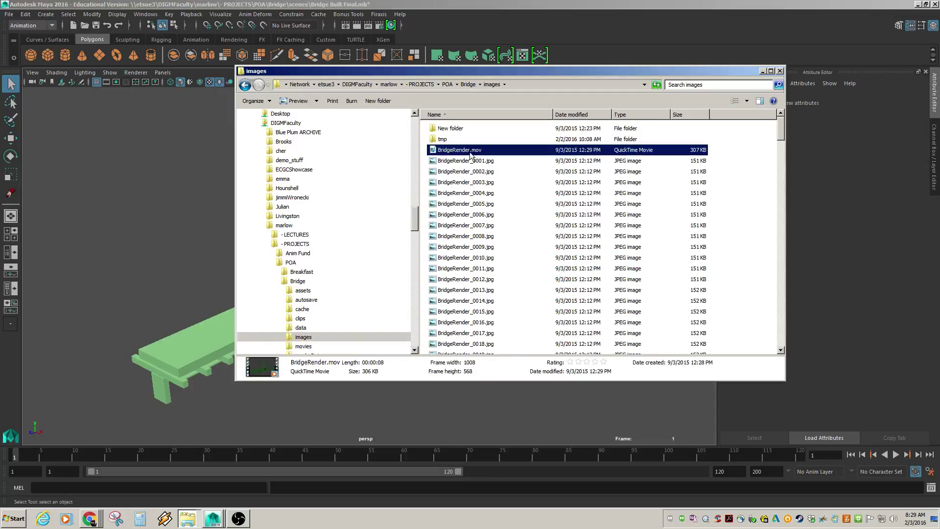
Check the contents of the project's scenes and sourceimages folders, go back to the Bridge folder, and return to Maya
left_click(304, 283)
double_click(444, 215)
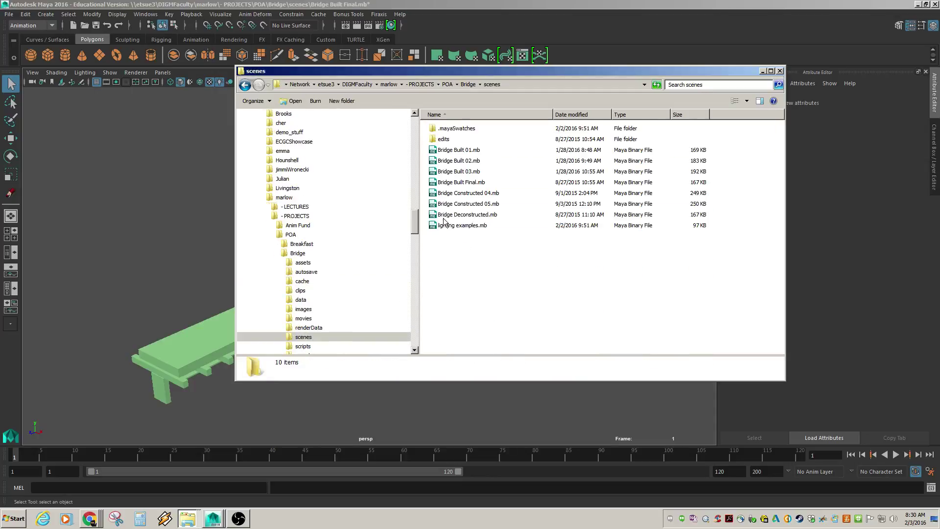
left_click(297, 254)
double_click(457, 248)
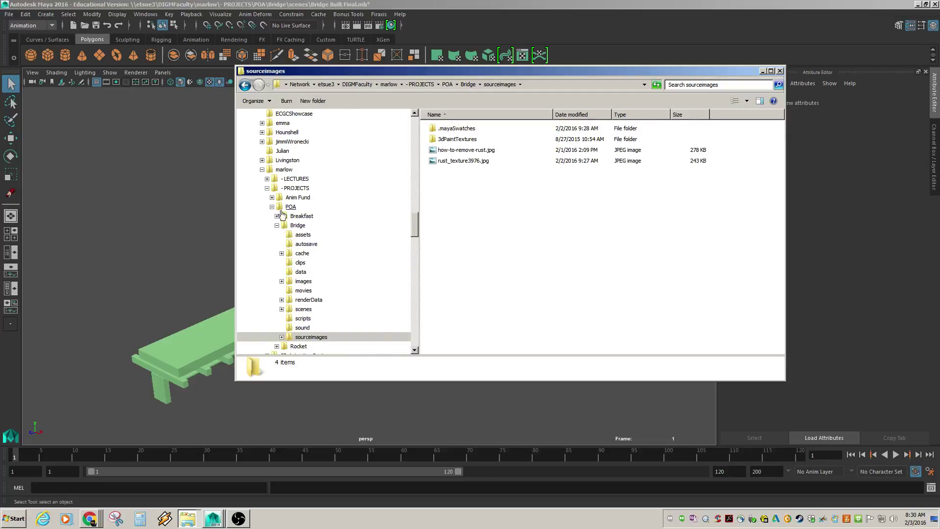
left_click(297, 226)
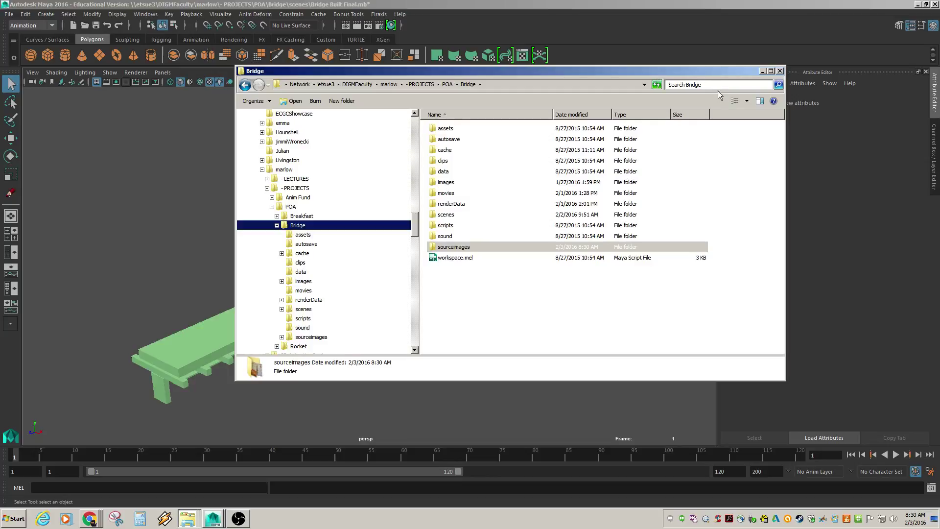
left_click(762, 72)
Try moving one group of the bridge's suspension cables, undo the move, and clear the selection
left_click_drag(539, 265, 407, 260, "alt")
right_click_drag(406, 260, 554, 279, "alt")
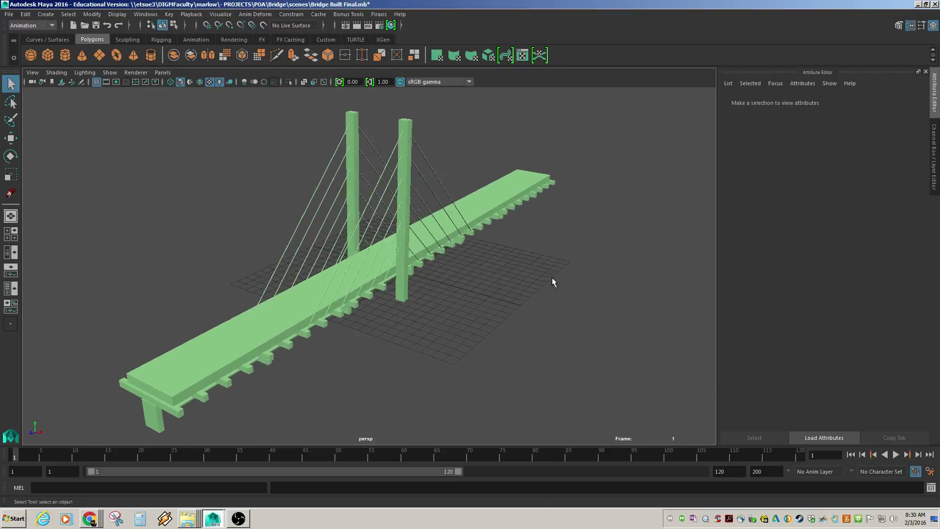
mouse_move(431, 291)
left_mouse_down("alt")
mouse_move(412, 289)
mouse_move(434, 288)
left_mouse_up("alt")
right_click_drag(460, 282, 414, 279, "alt")
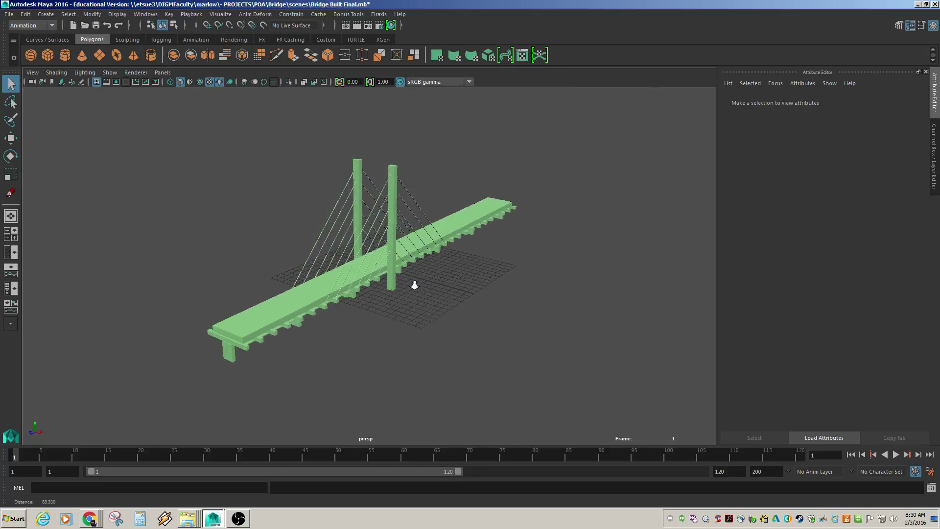
left_click_drag(459, 290, 413, 267, "alt")
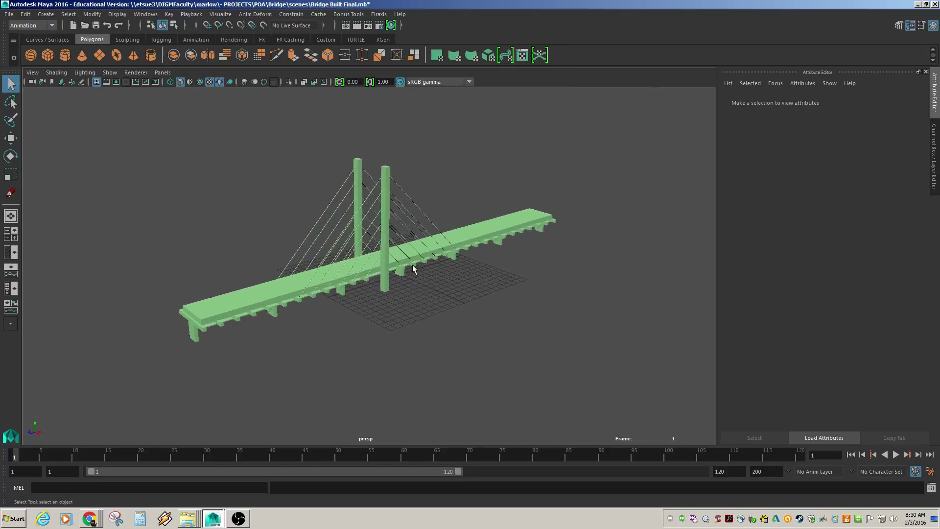
left_click(325, 215)
key("w")
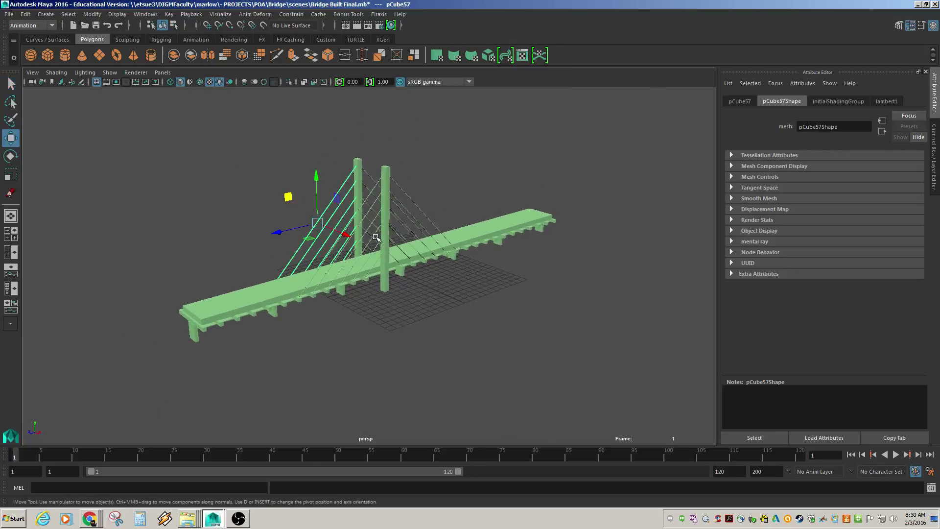
mouse_move(317, 222)
left_mouse_down()
mouse_move(345, 235)
mouse_move(300, 218)
left_mouse_up()
key("ctrl+z")
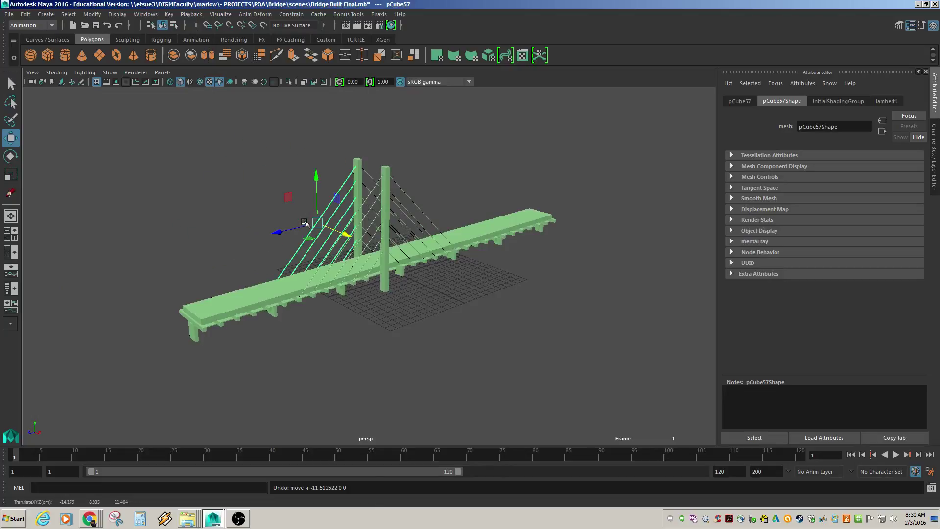
left_click(206, 208)
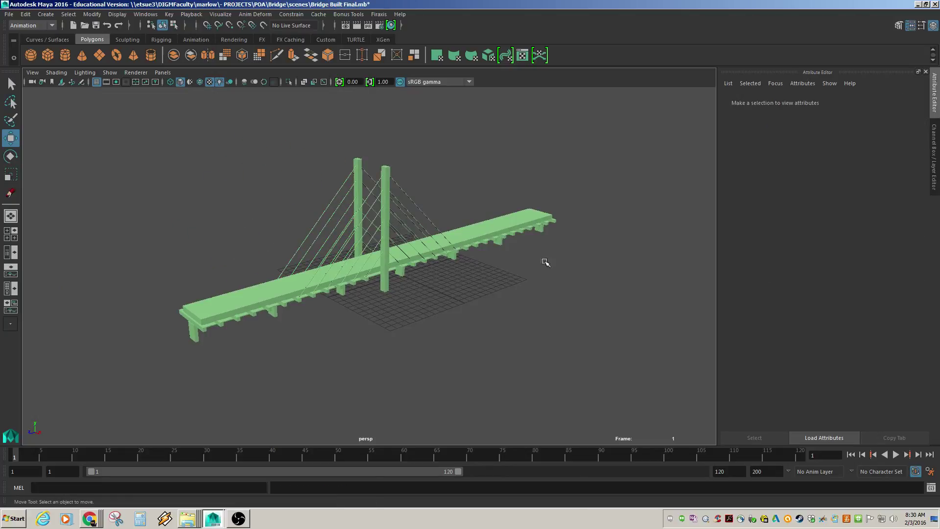
Examine the finished bridge's pylons, deck and underside supports from a low angle and up close
left_click_drag(364, 267, 390, 302, "alt")
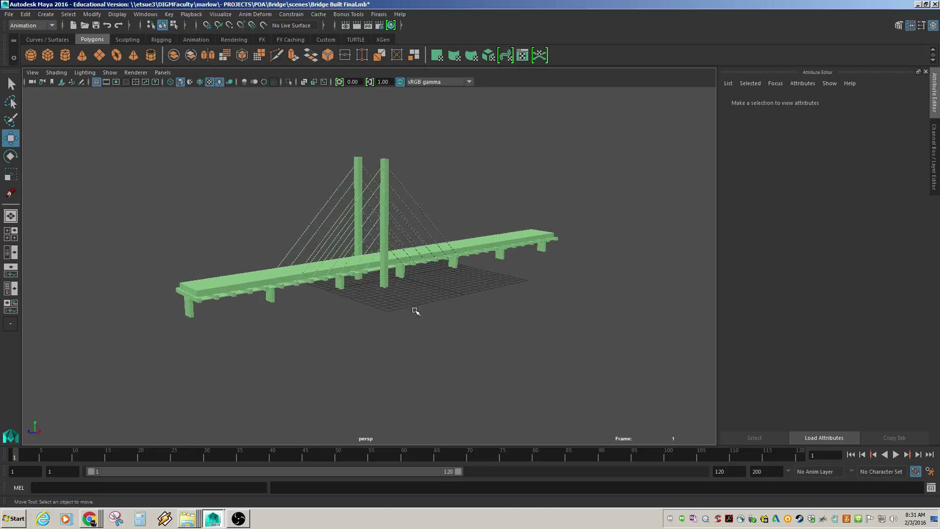
left_click_drag(413, 310, 409, 306, "alt")
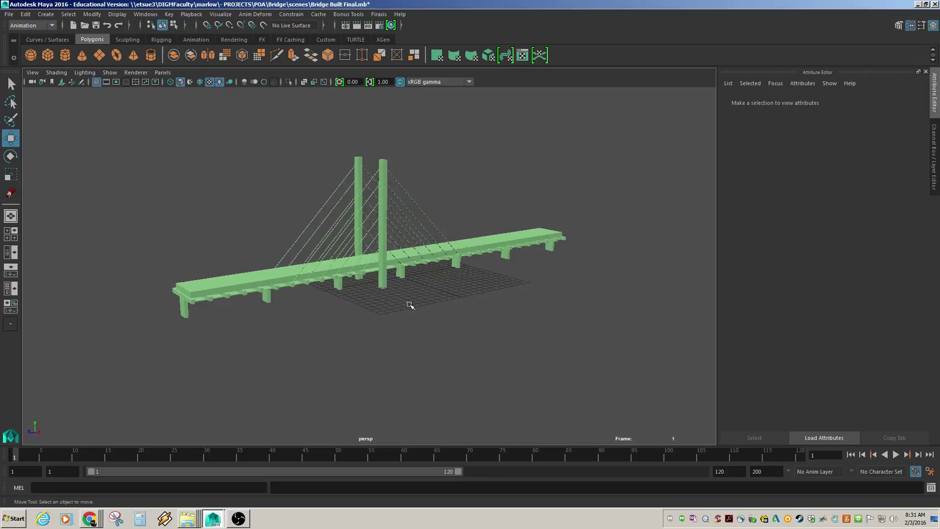
left_click(47, 55)
right_click_drag(691, 334, 699, 335, "alt")
middle_click_drag(492, 315, 408, 305, "alt")
right_click_drag(435, 308, 653, 319, "alt")
left_click_drag(525, 345, 435, 273, "alt")
right_click_drag(554, 353, 195, 333, "alt")
left_click_drag(196, 333, 199, 329, "alt")
left_click(199, 330)
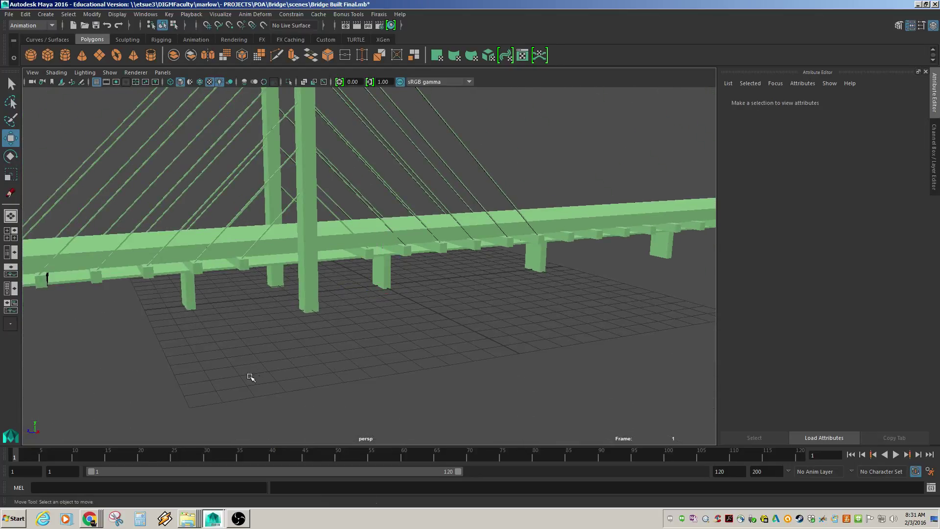
Display the Channel Box / Layer Editor, view the complete bridge from farther away, and briefly select the whole bridge before clearing the selection
right_click_drag(251, 378, 260, 289, "alt")
left_click_drag(260, 289, 295, 308, "alt")
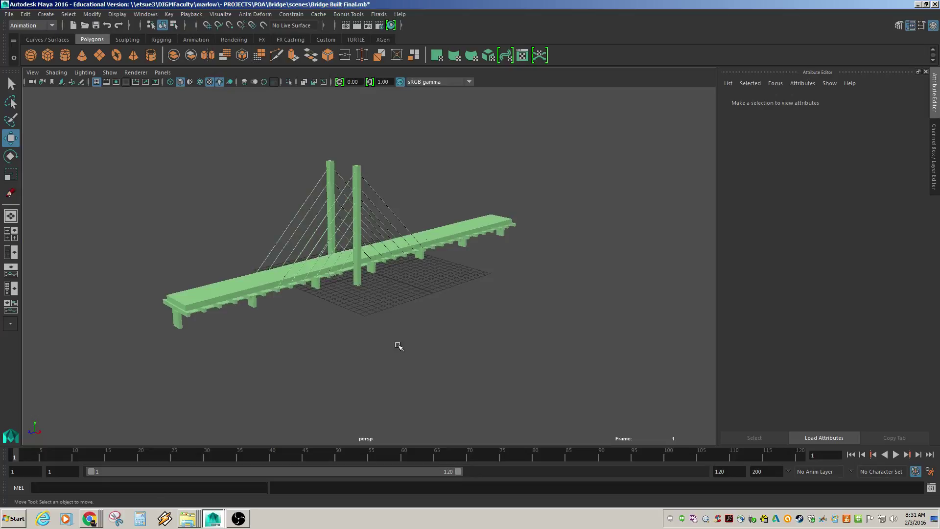
left_click_drag(399, 345, 395, 340, "alt")
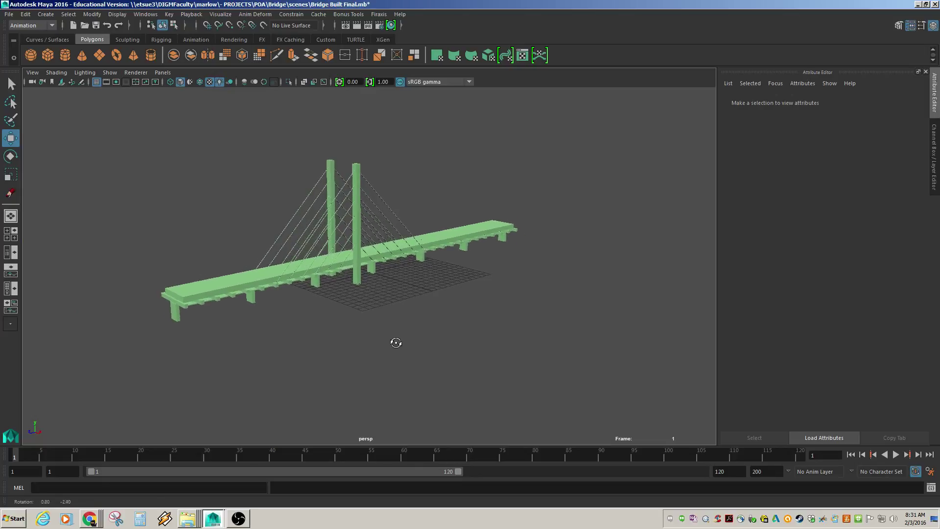
left_click(932, 166)
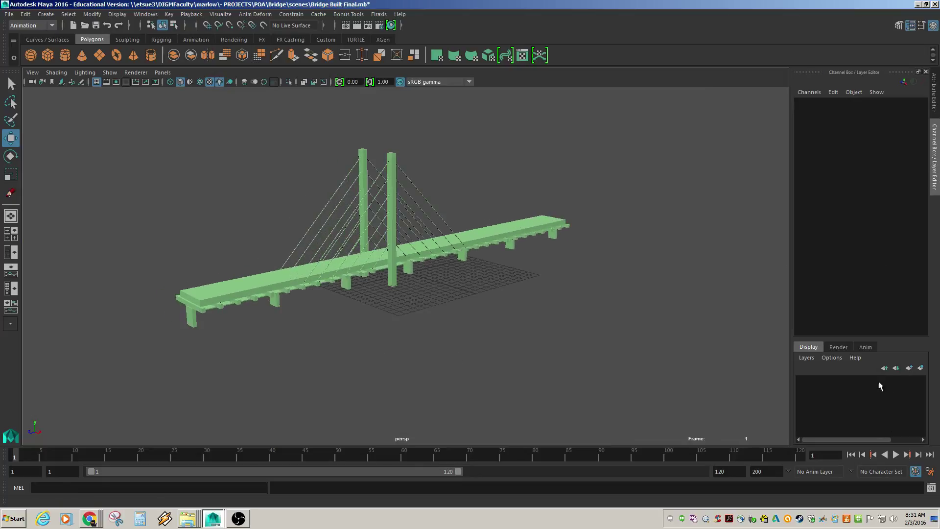
left_click_drag(336, 325, 343, 324, "alt")
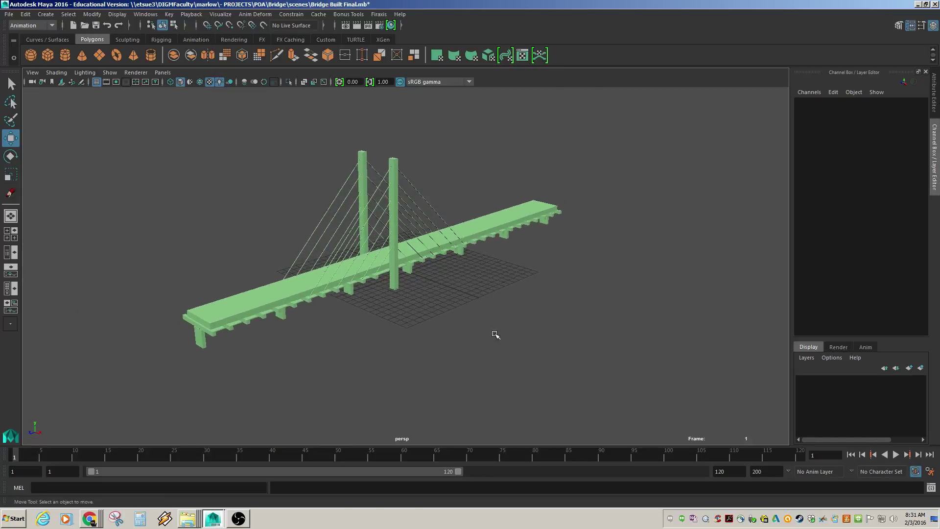
right_click_drag(496, 334, 405, 304, "alt")
left_click_drag(127, 100, 628, 361)
left_click(580, 337)
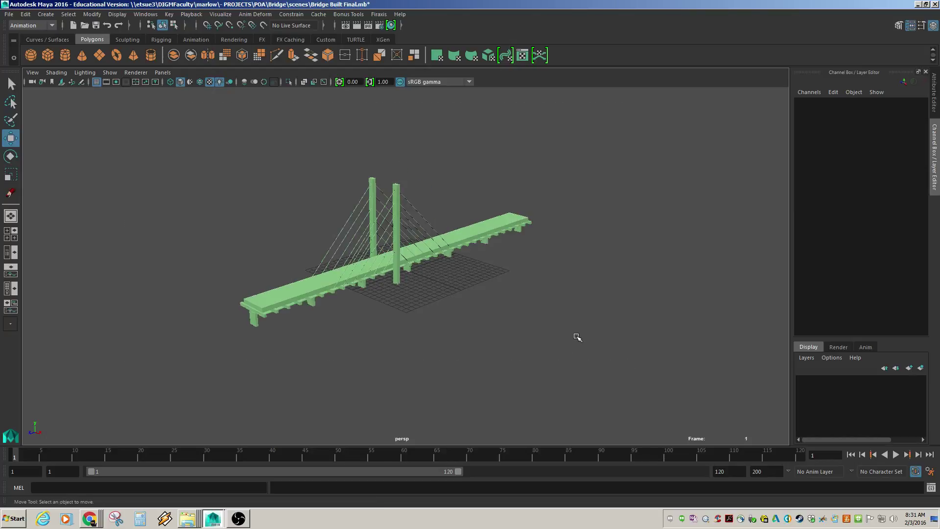
Select the positive-Z half of the bridge, including its deck section, supports and cables, and hide it
left_click_drag(438, 357, 407, 352, "alt")
left_click_drag(197, 202, 363, 350)
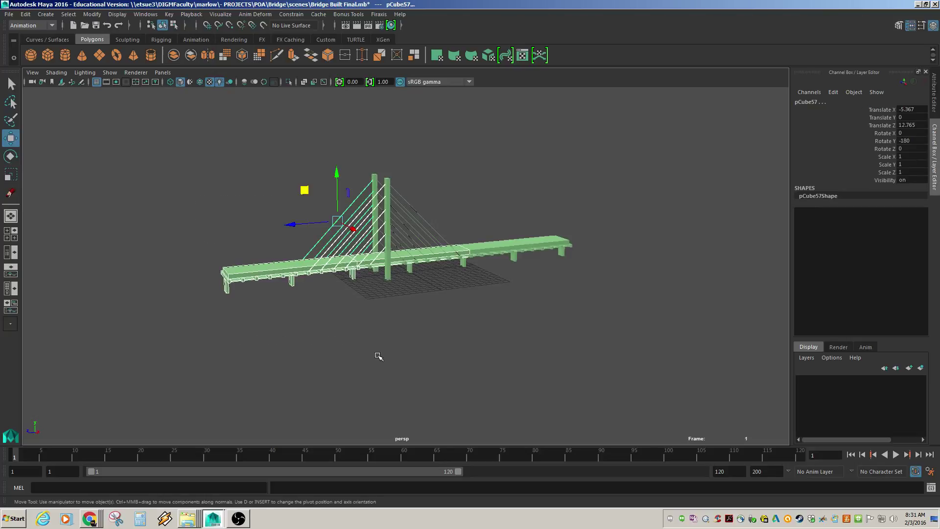
key("Delete")
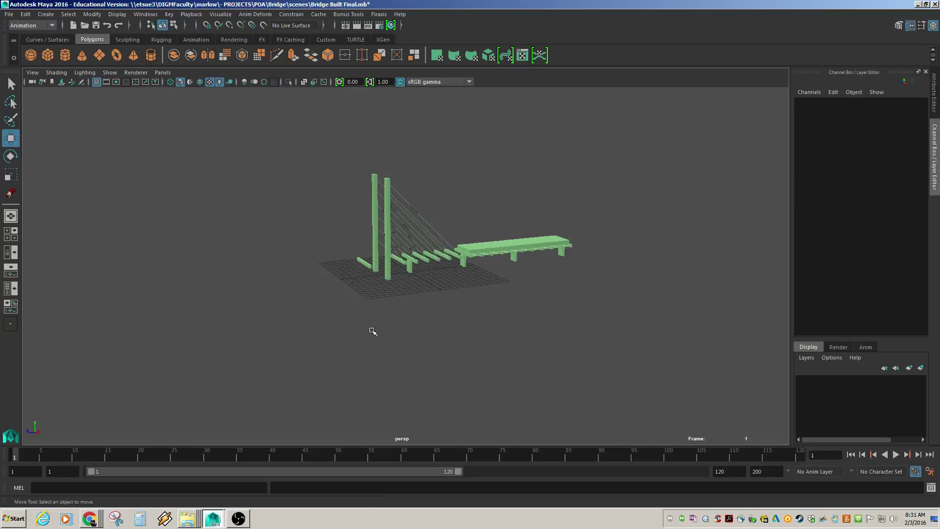
Try to select the hidden bridge parts by marquee in the viewport, and clear the resulting selection
left_click_drag(302, 297, 335, 301, "alt")
left_click_drag(441, 319, 344, 287, "alt")
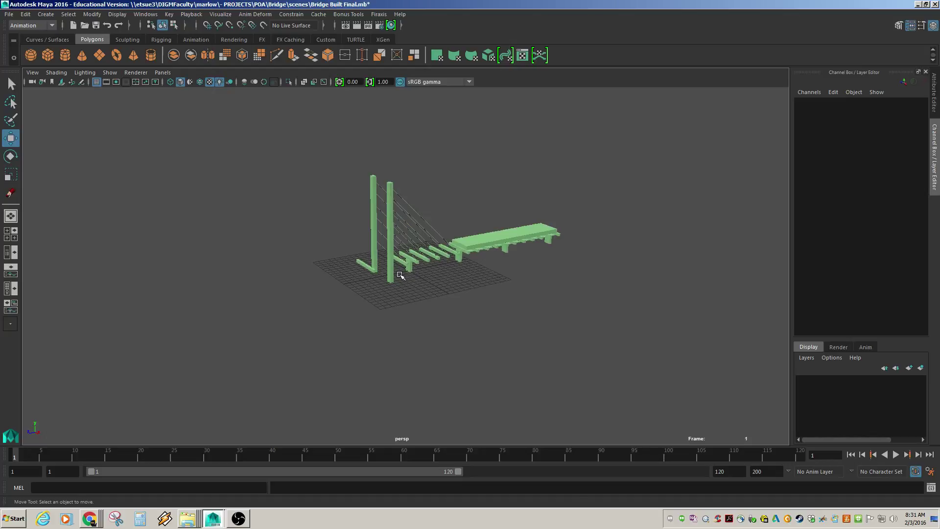
left_click_drag(266, 241, 356, 335)
left_click_drag(258, 247, 345, 367)
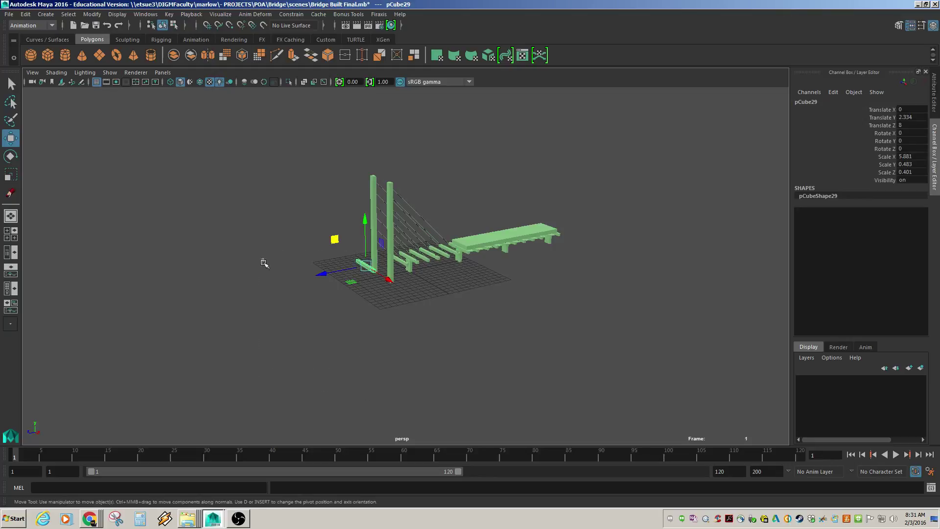
left_click(275, 340)
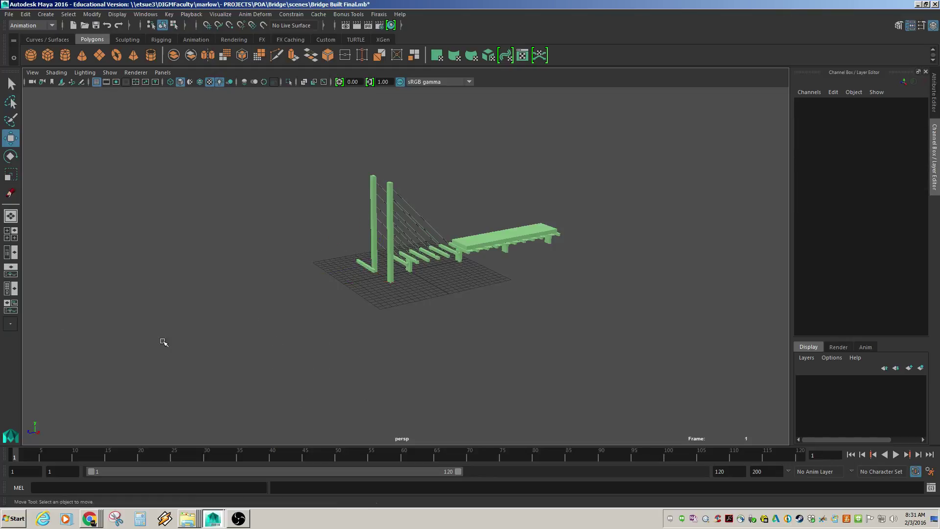
Open the Outliner, place it beside the bridge, and select the persp camera in it
left_click(146, 15)
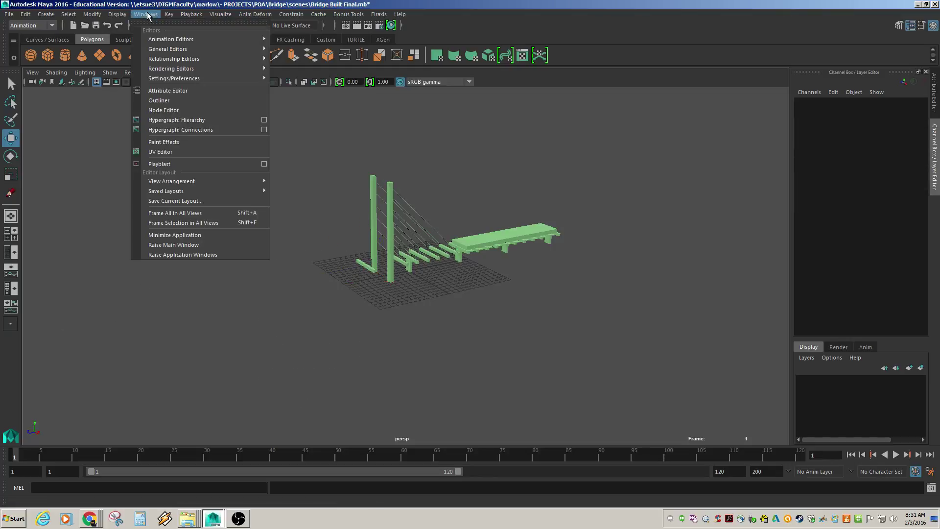
left_click(160, 101)
left_click_drag(782, 57, 179, 102)
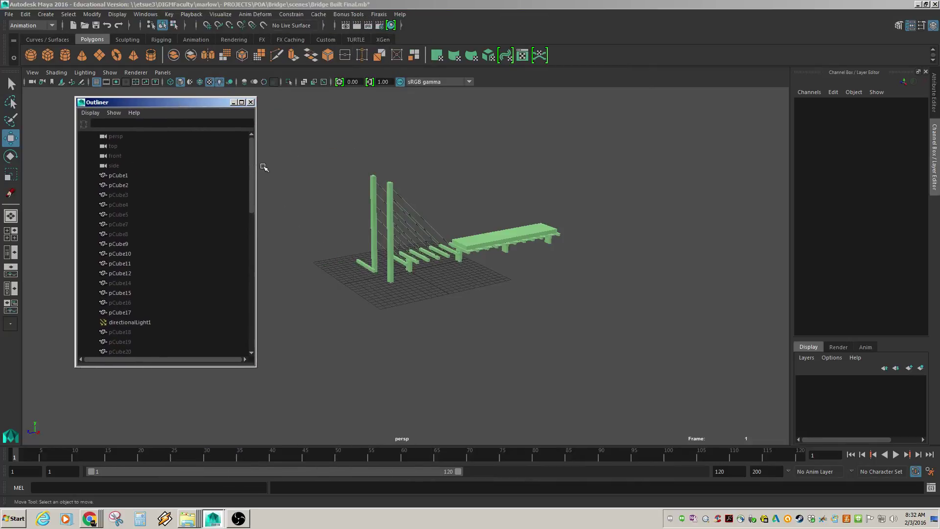
left_click(116, 137)
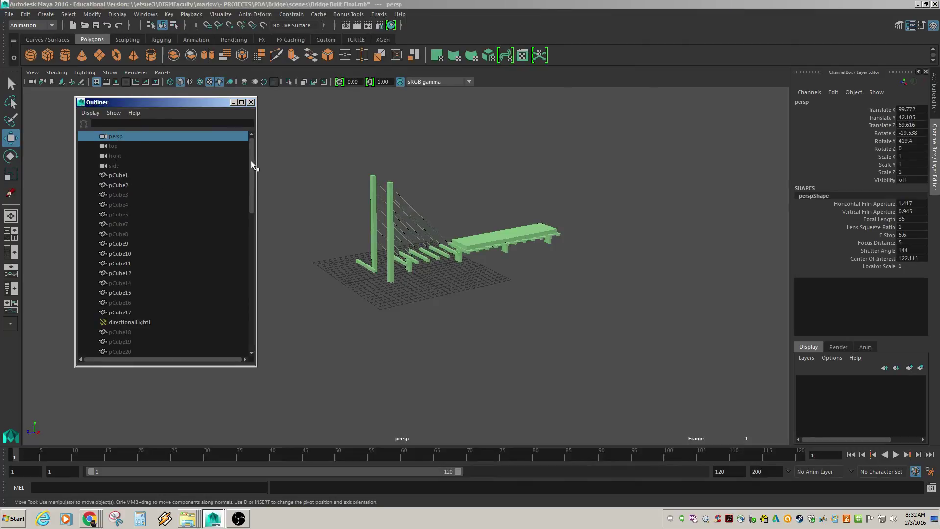
Find the hidden crossbeams in the Outliner and unhide pCube24 and pCube25 one at a time
left_click_drag(251, 160, 252, 213)
left_click(119, 263)
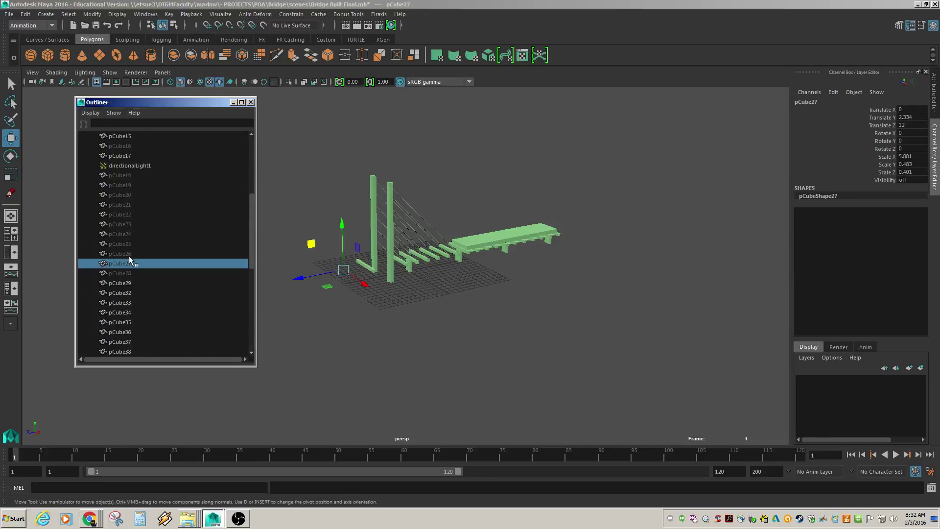
left_click(123, 256)
left_click(123, 244)
left_click(125, 234)
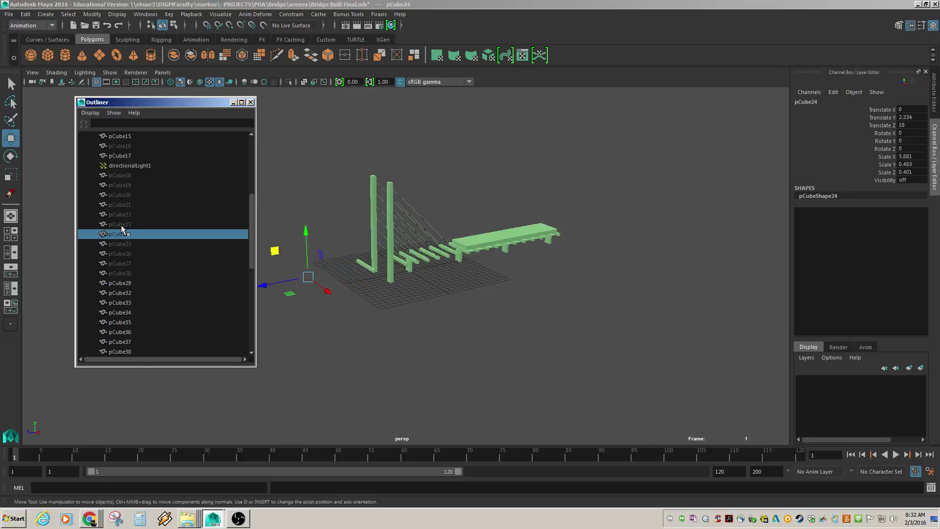
key("shift+h")
left_click(119, 243)
key("shift+h")
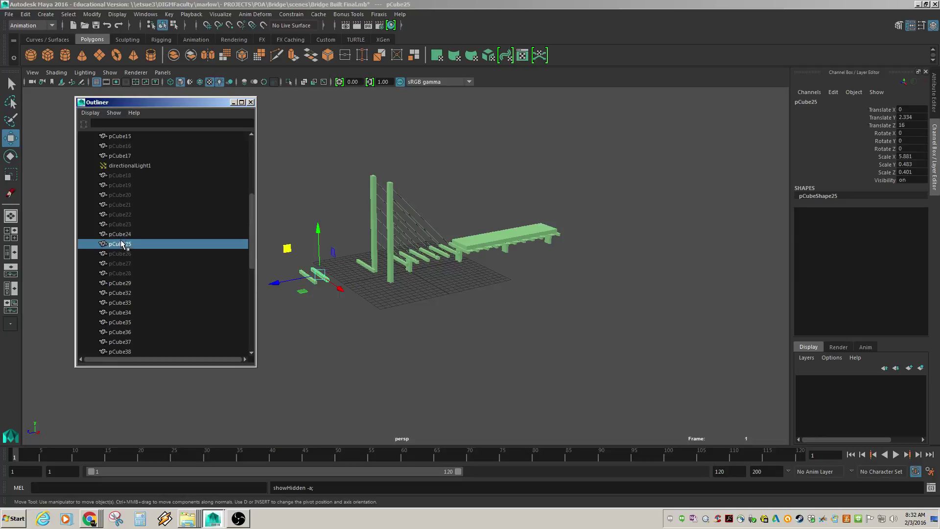
Select the range pCube18 through pCube28 in the Outliner and unhide those crossbeams together
left_click(116, 175)
left_click(121, 273, "shift")
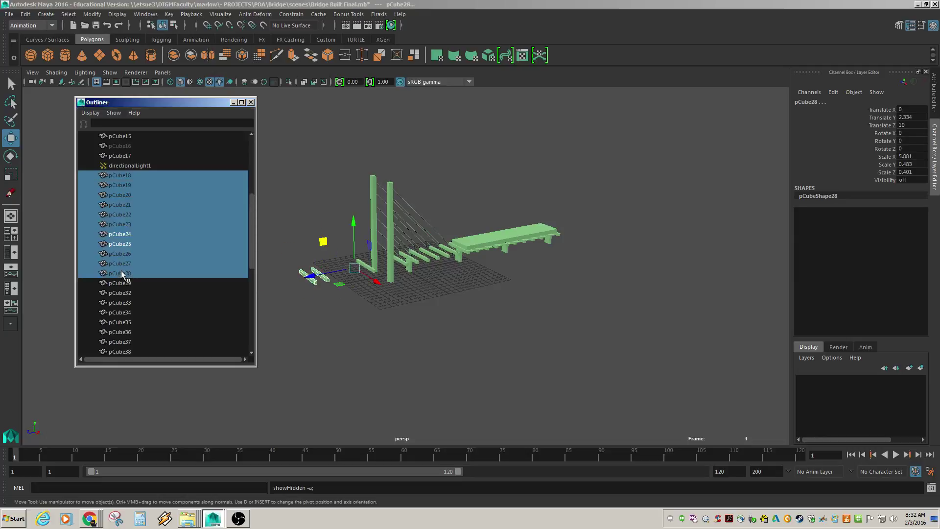
key("shift+h")
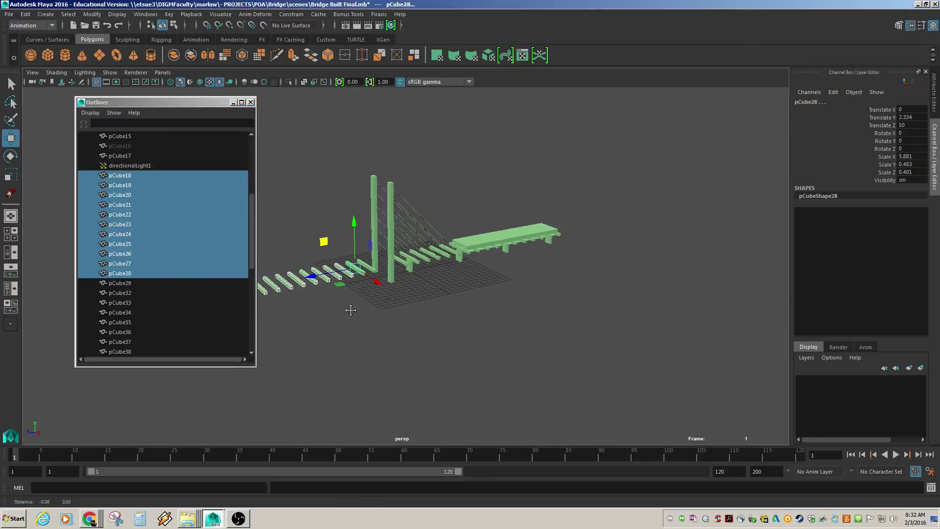
Select everything from pCube58 back to pCube1 in the Outliner and unhide all remaining bridge parts
middle_click_drag(327, 288, 451, 304, "alt")
scroll(166, 250, "down", 8)
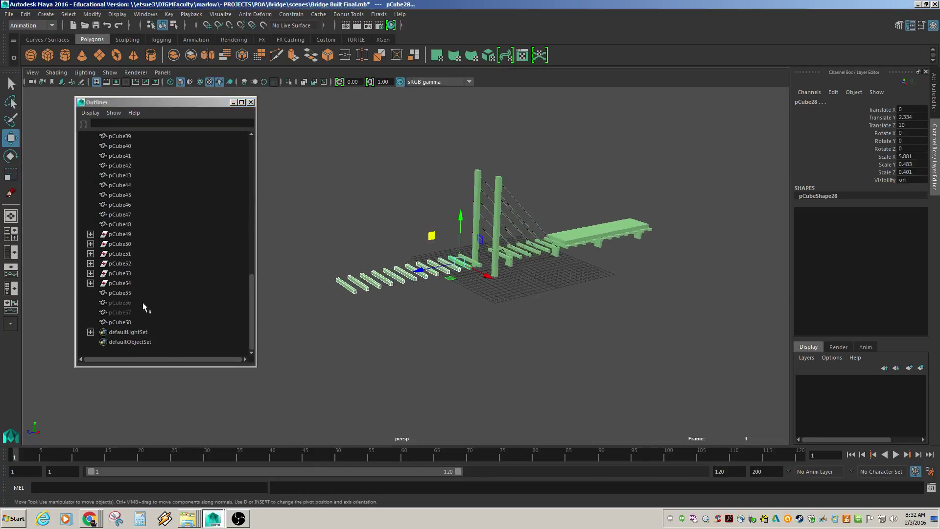
left_click(125, 322)
scroll(132, 293, "up", 13)
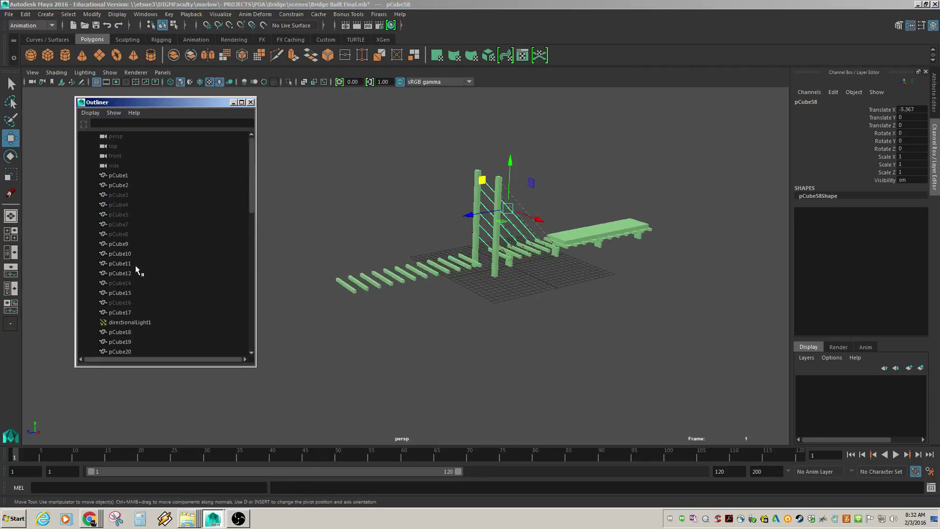
left_click(114, 179, "shift")
key("shift+h")
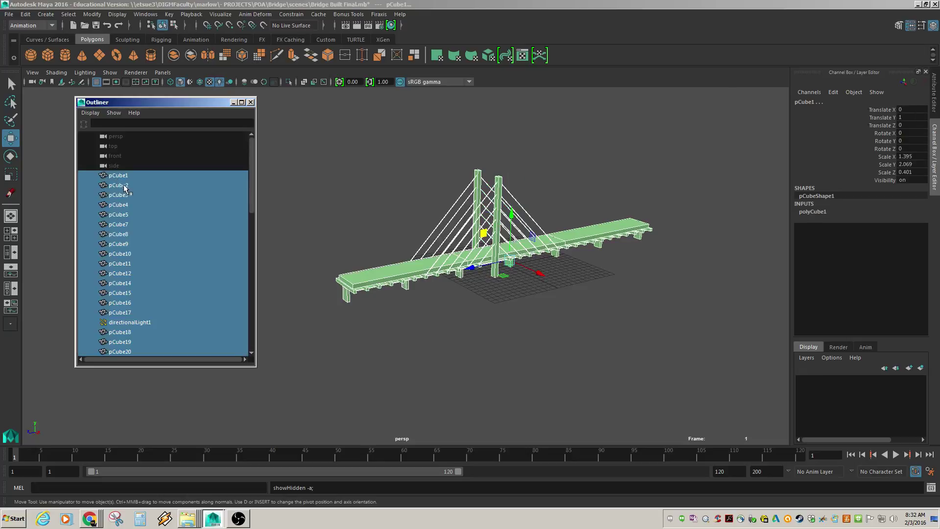
Select the range pCube1 through pCube17 in the Outliner, and replace it with only pCube1, pCube7, pCube8, pCube9 and pCube14
left_click(120, 176)
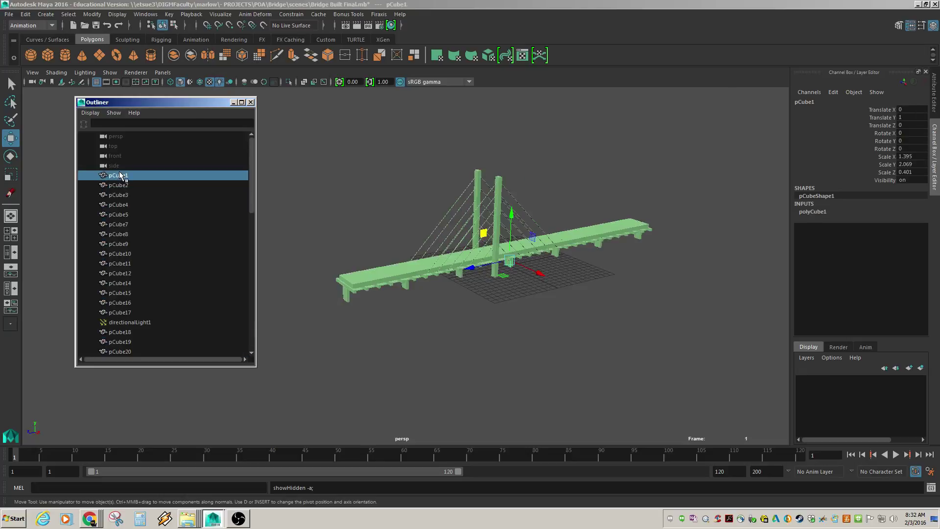
left_click(129, 312, "shift")
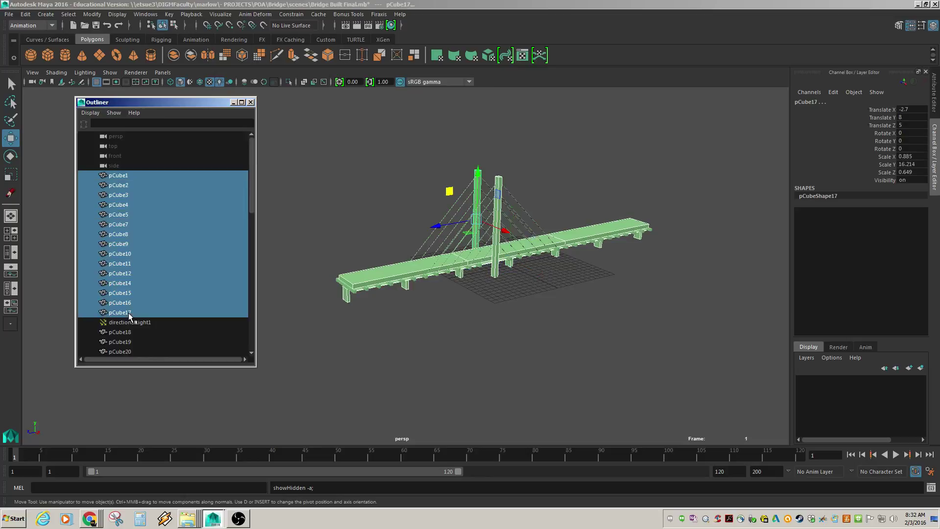
left_click(126, 178)
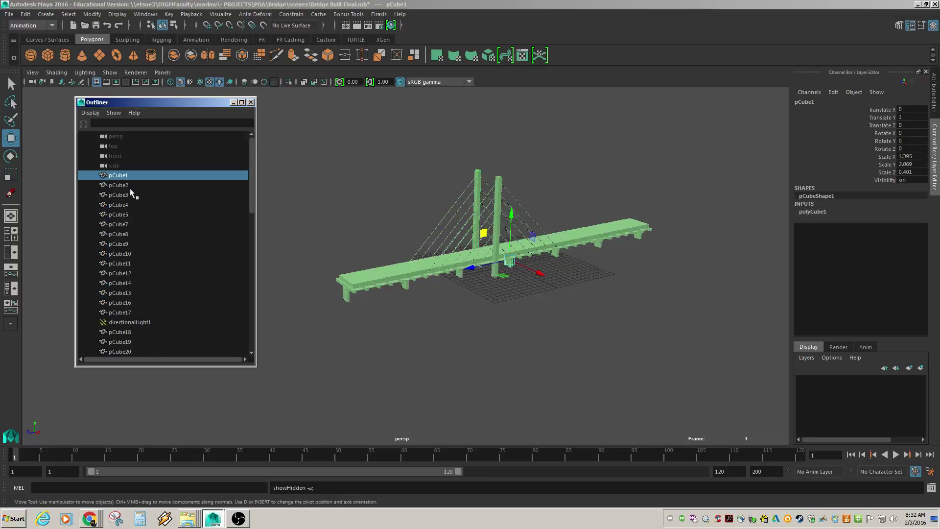
left_click(125, 225, "ctrl")
left_click(123, 234, "ctrl")
left_click(121, 243, "ctrl")
left_click(117, 283, "ctrl")
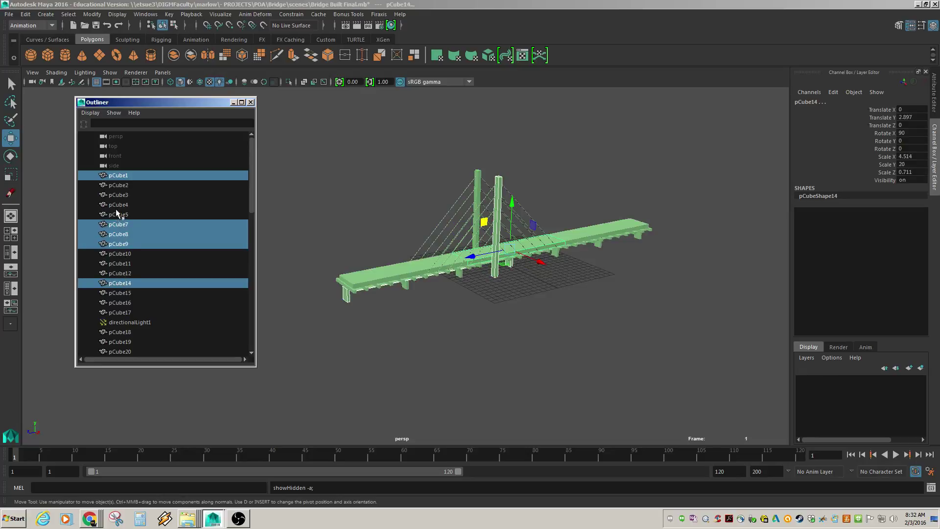
Select the range pCube1 through pCube16 in the Outliner and clear the selection
left_click(115, 176)
left_click(125, 301, "shift")
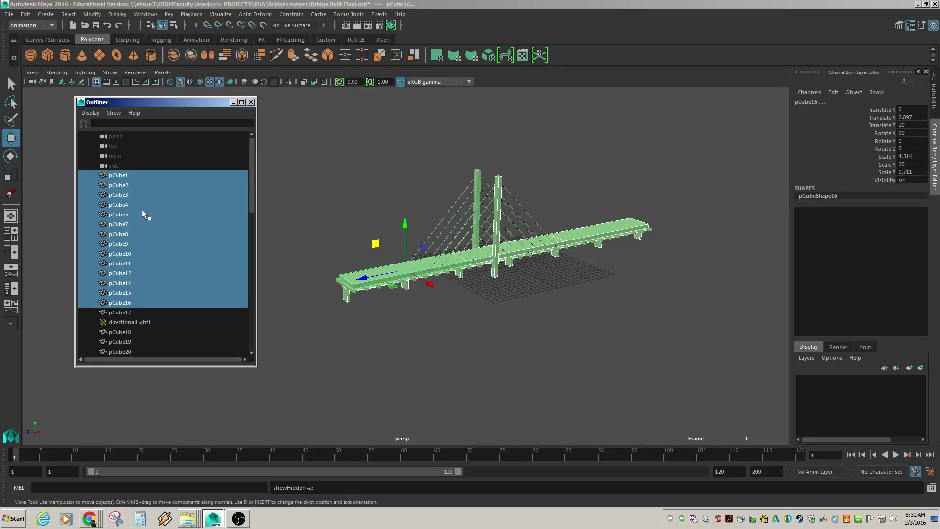
left_click(296, 201)
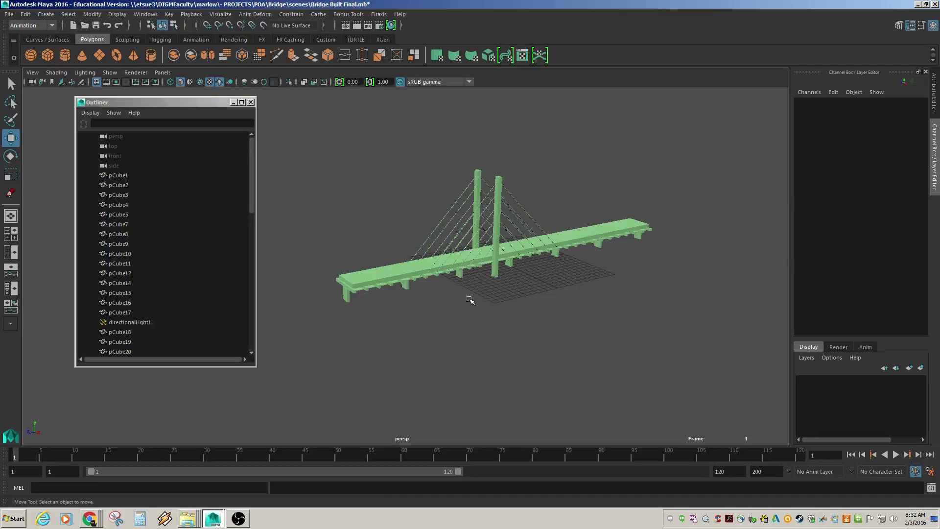
Select deck slabs pCube16 and pCube15 individually in the viewport, marquee-select the positive-Z end of the bridge, and clear the selection
left_click(399, 271)
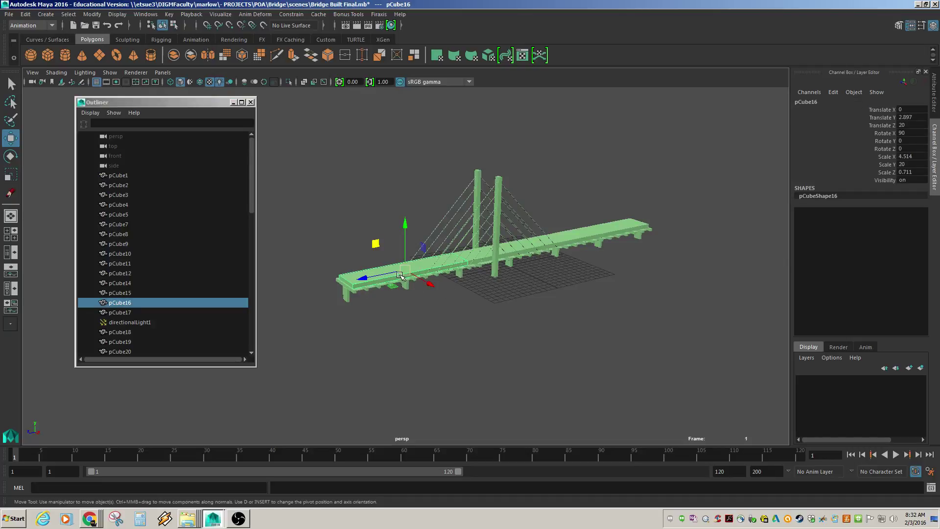
left_click(591, 234)
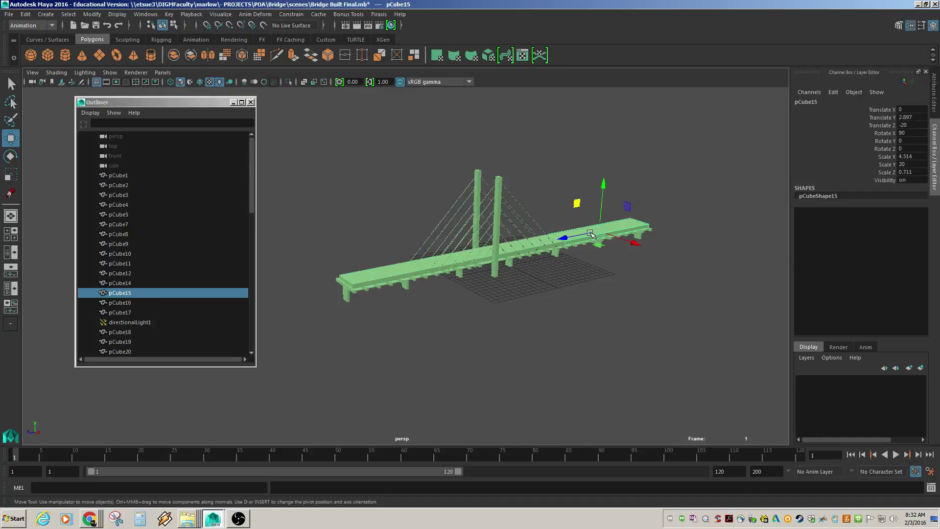
left_click_drag(310, 209, 404, 329)
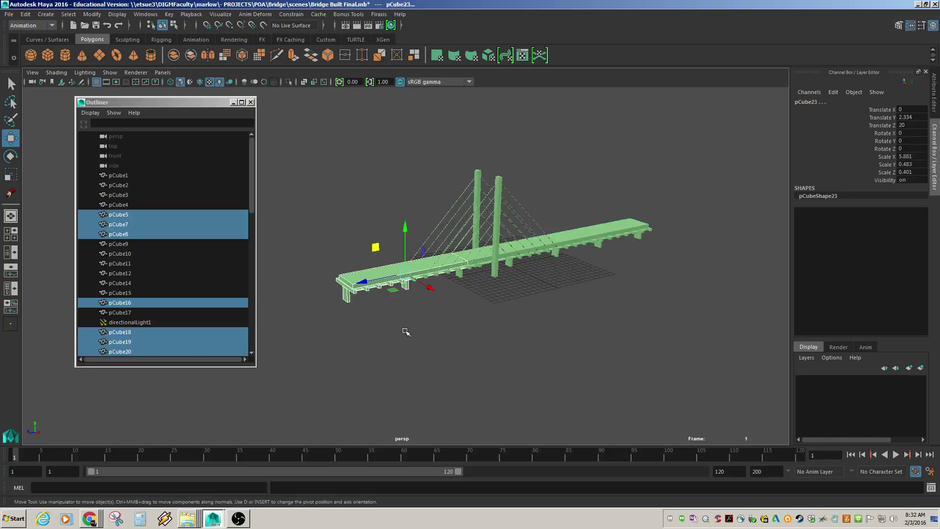
left_click(480, 349)
Build a multiple selection in the viewport from the two end deck slabs, a cable group and pylon pCube9, and clear it
left_click(389, 275)
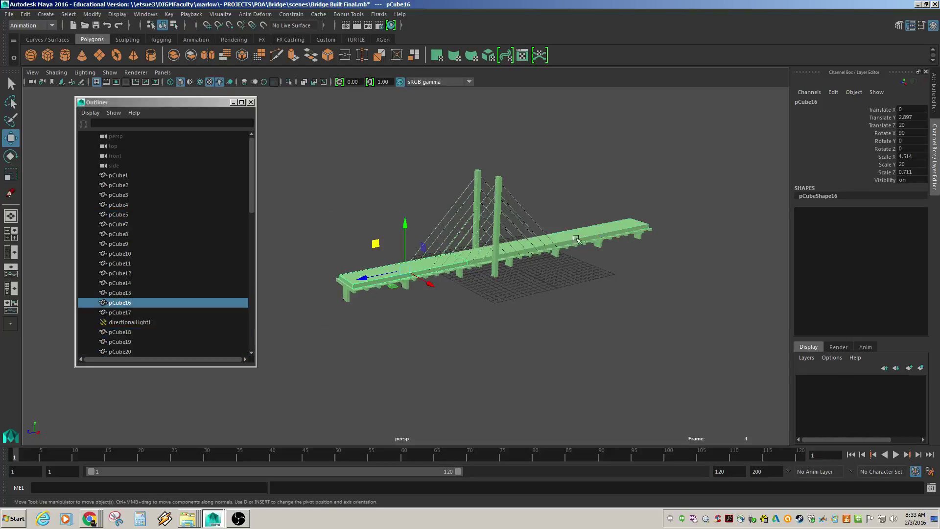
left_click(597, 231, "shift")
left_click(625, 229, "shift")
left_click(625, 230, "shift")
left_click(625, 230, "shift")
left_click(618, 229, "shift")
left_click(508, 254, "shift")
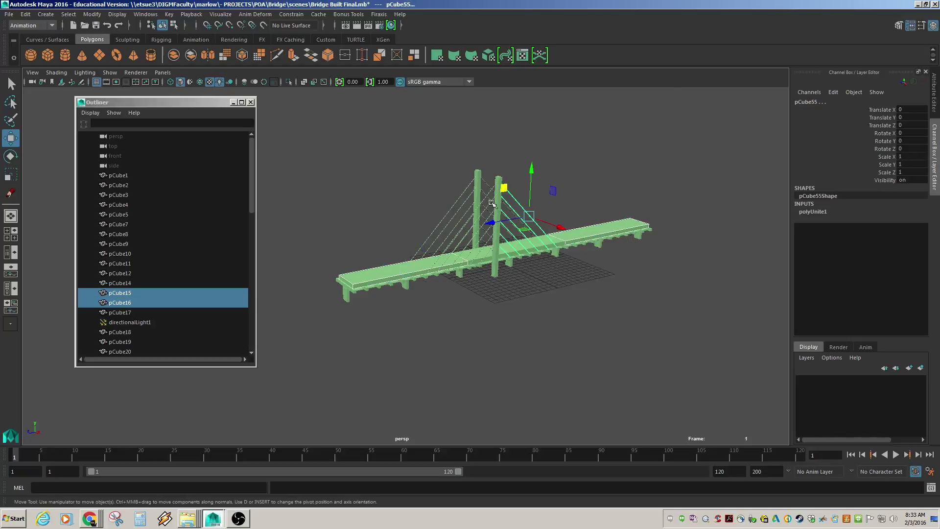
left_click(498, 187, "shift")
left_click(498, 179, "shift")
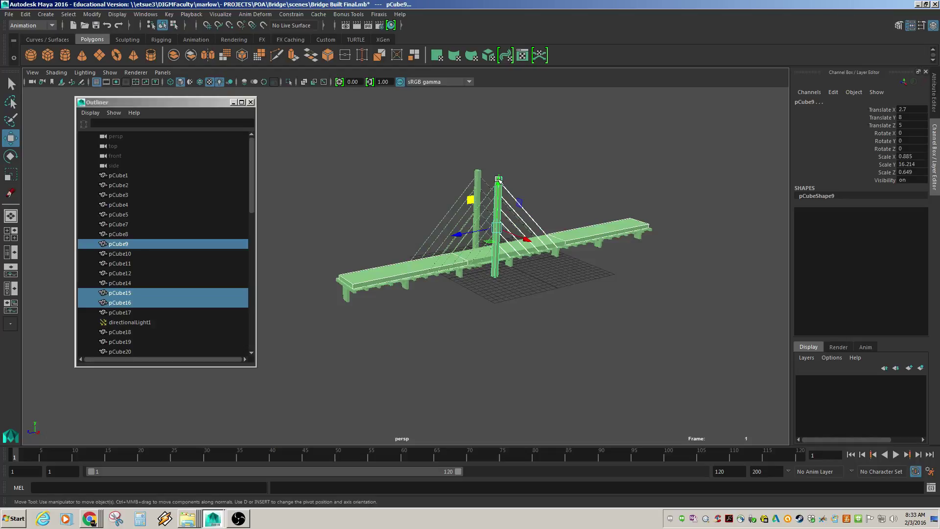
left_click(326, 168)
Select the entire bridge in the viewport, hide it, and select the hidden pCube1 in the Outliner
left_click_drag(293, 114, 699, 341)
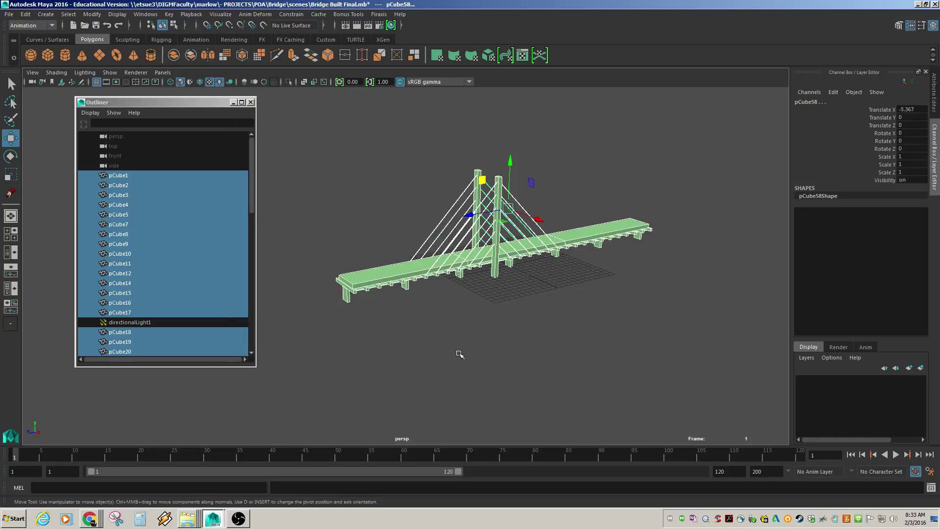
left_click(340, 183)
left_click_drag(304, 116, 685, 407)
key("ctrl+h")
left_click(120, 176)
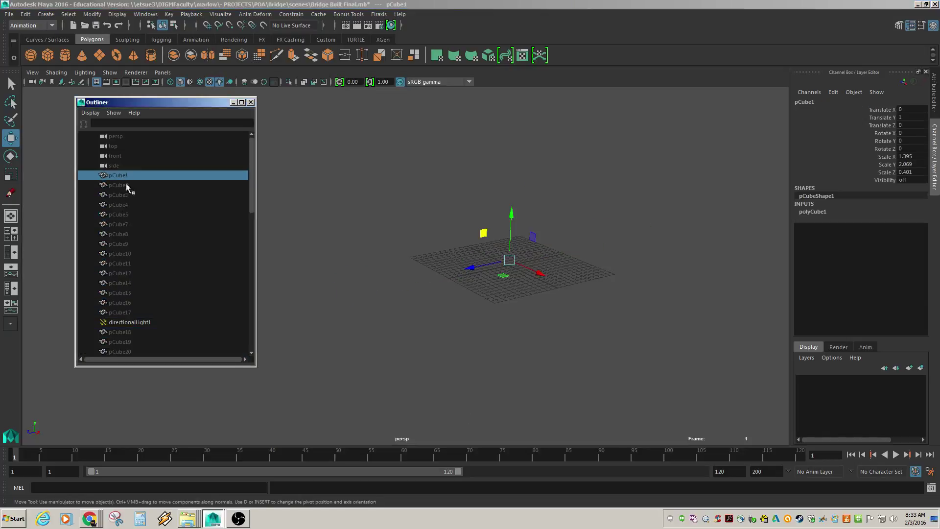
Extend the Outliner selection from pCube1 through pCube58, unhide the bridge, clear the selection, and minimize the Outliner
scroll(147, 255, "down", 10)
left_click(131, 323, "shift")
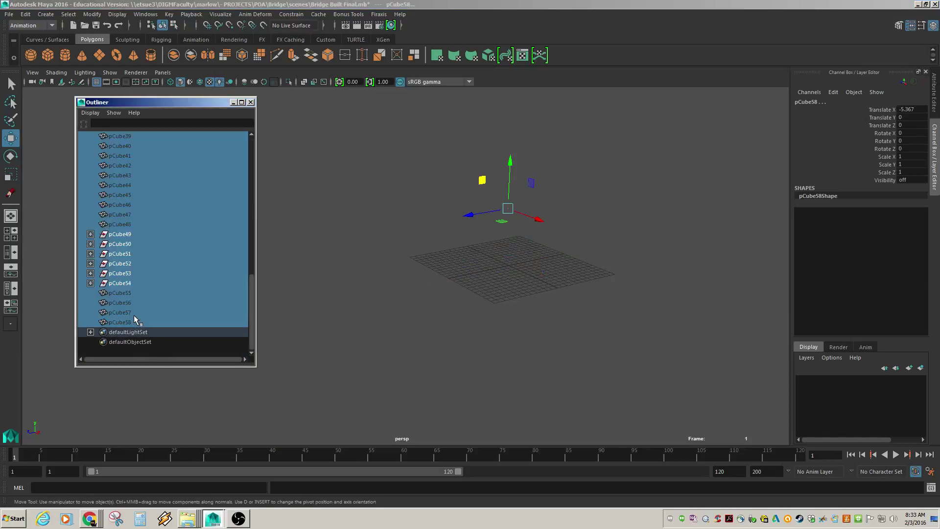
key("shift+h")
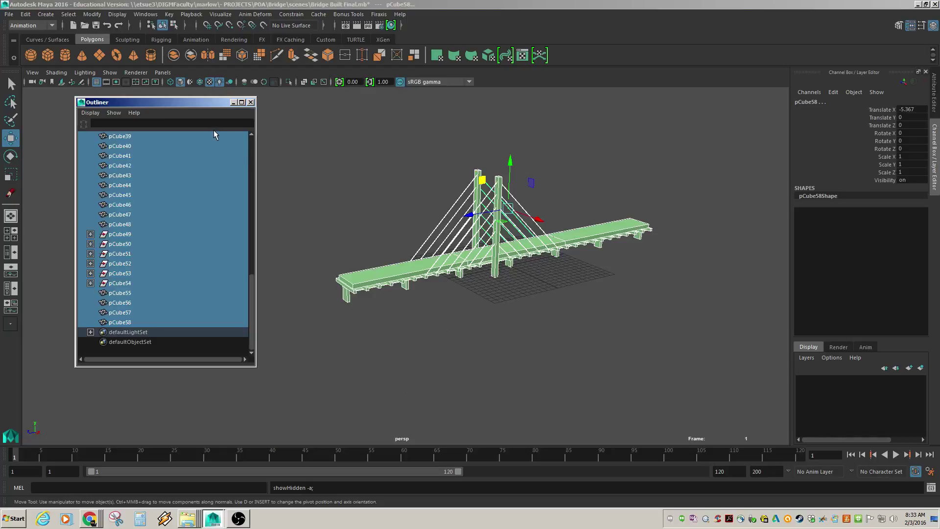
left_click(619, 364)
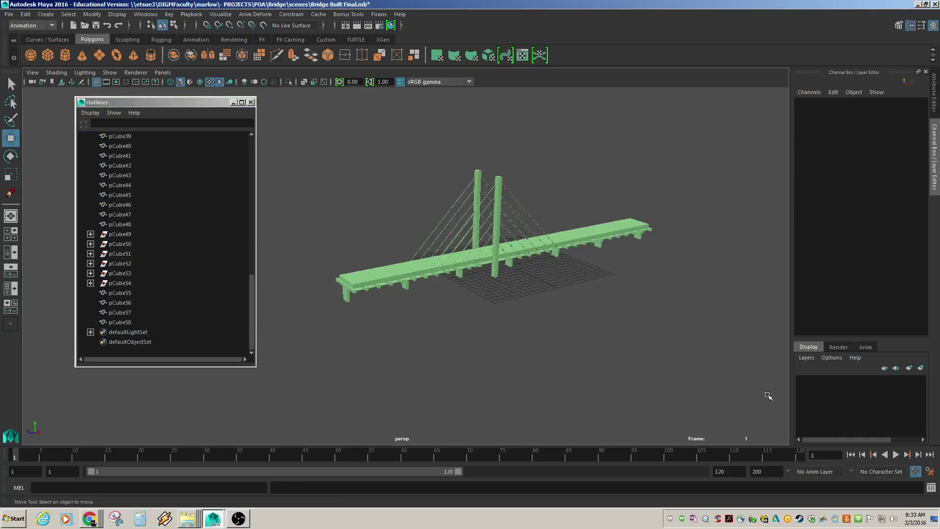
left_click(233, 106)
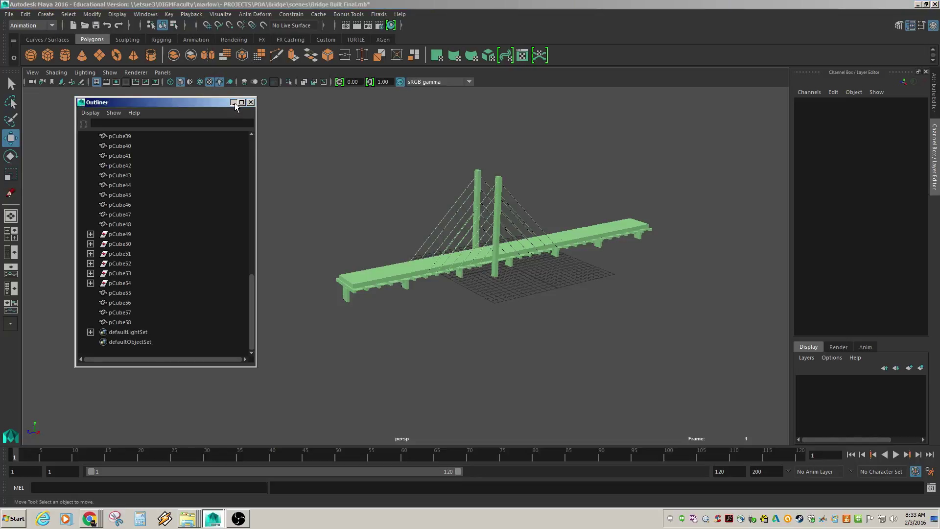
left_click(234, 103)
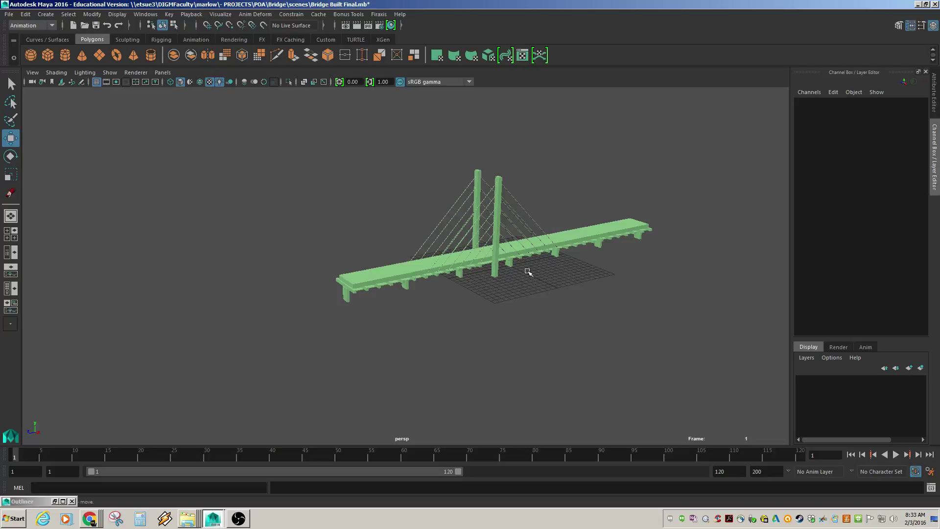
Marquee-select the entire bridge, create a display layer from the selected objects, and clear the selection
mouse_move(603, 277)
left_mouse_down("alt")
mouse_move(537, 315)
mouse_move(587, 275)
left_mouse_up("alt")
middle_click_drag(615, 353, 513, 366, "alt")
left_click_drag(390, 283, 386, 296, "alt")
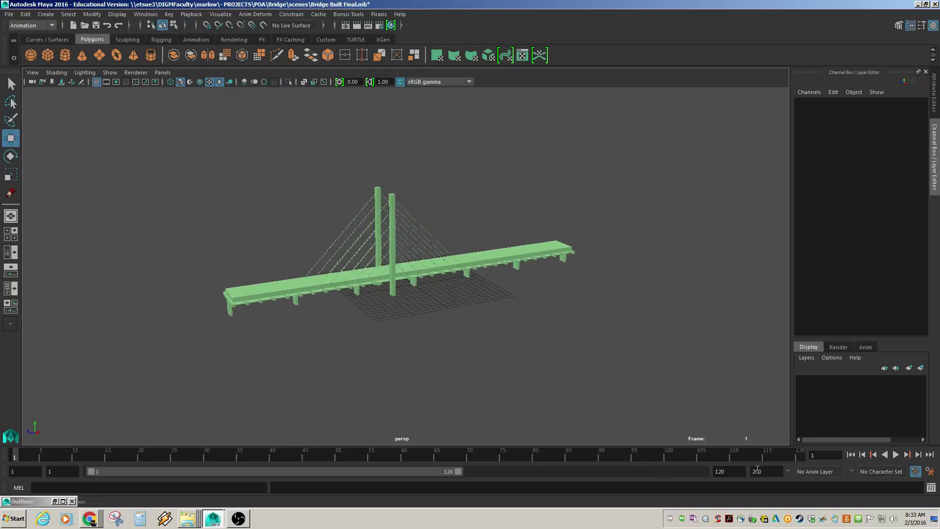
left_click_drag(123, 138, 647, 365)
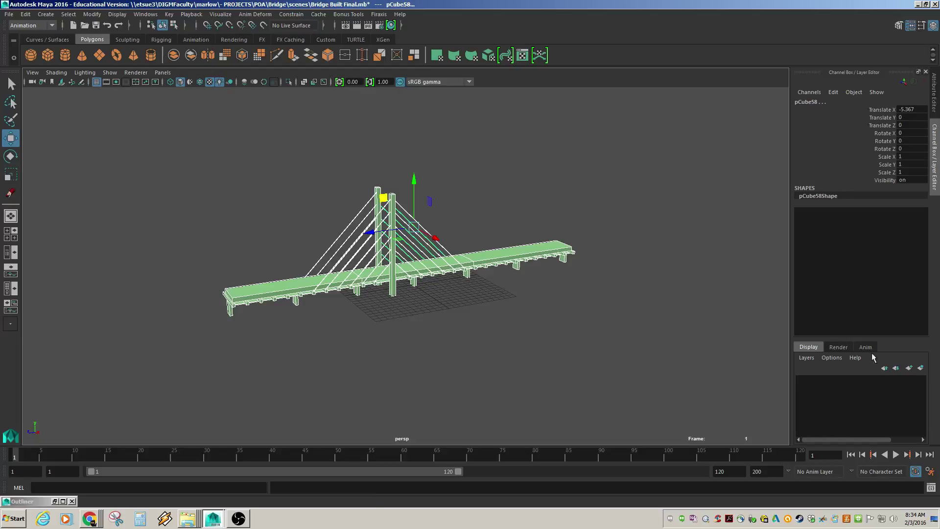
left_click(911, 369)
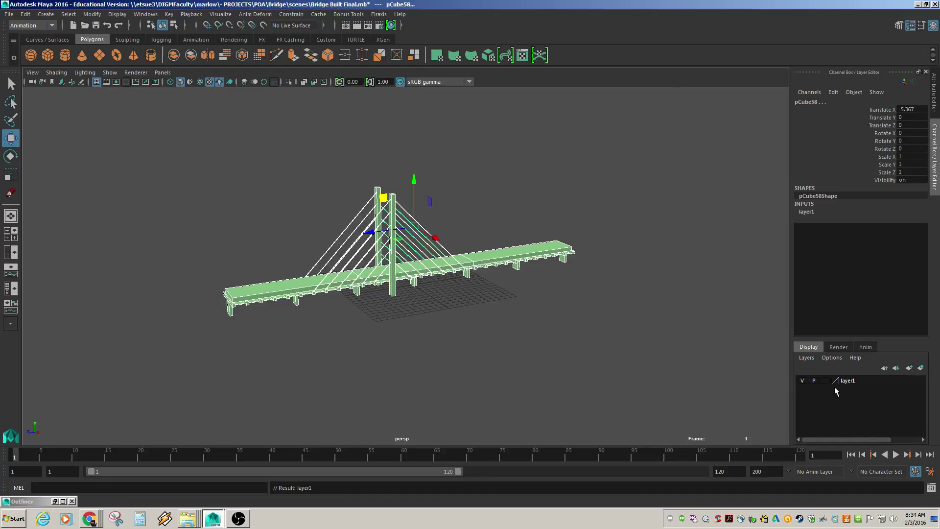
left_click(678, 356)
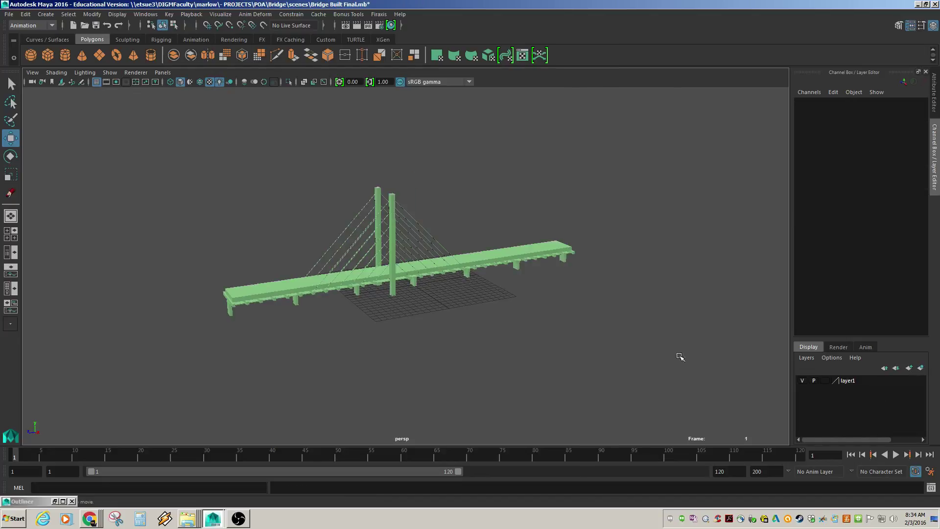
Toggle the visibility of layer1 off and on several times, leaving the bridge shown
left_click(803, 381)
left_click(803, 381)
left_click(802, 380)
left_click(802, 381)
left_click(802, 380)
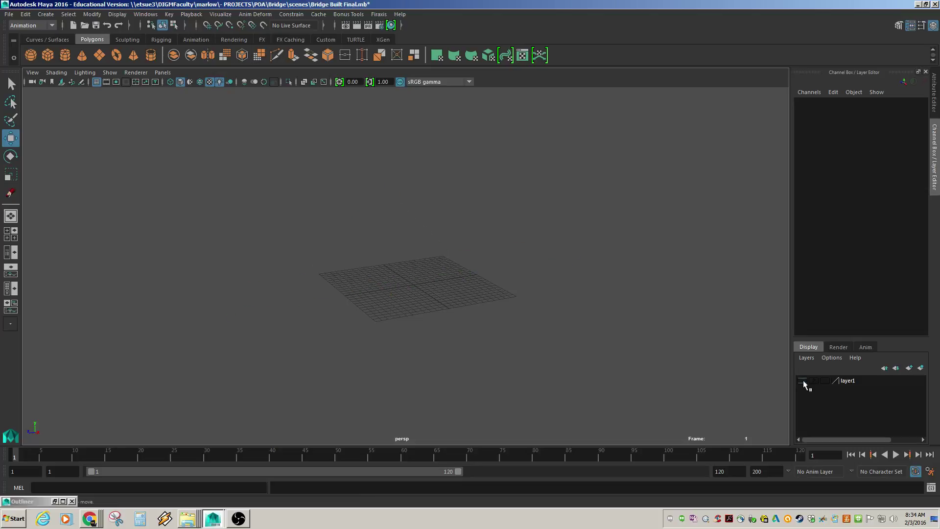
left_click(803, 380)
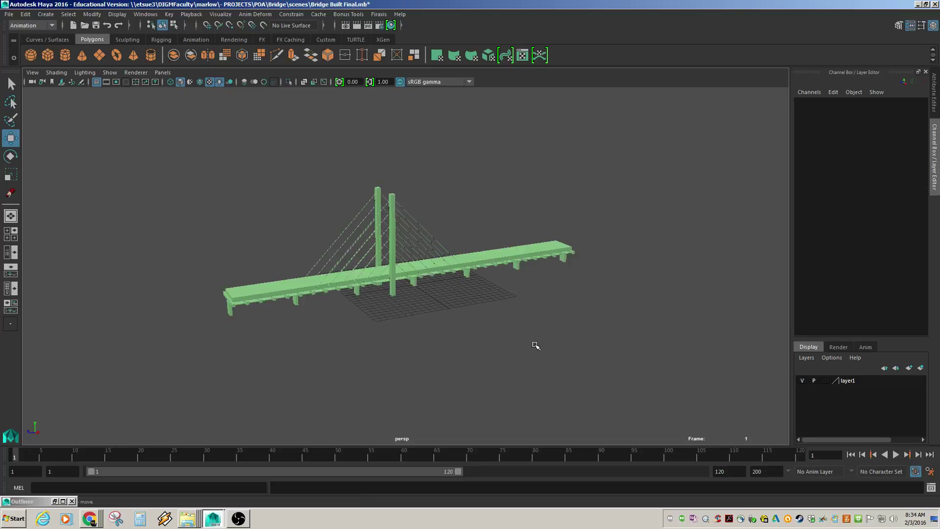
Select deck slab pCube15, check the options for layer1, and marquee-select the entire bridge
left_click(518, 257)
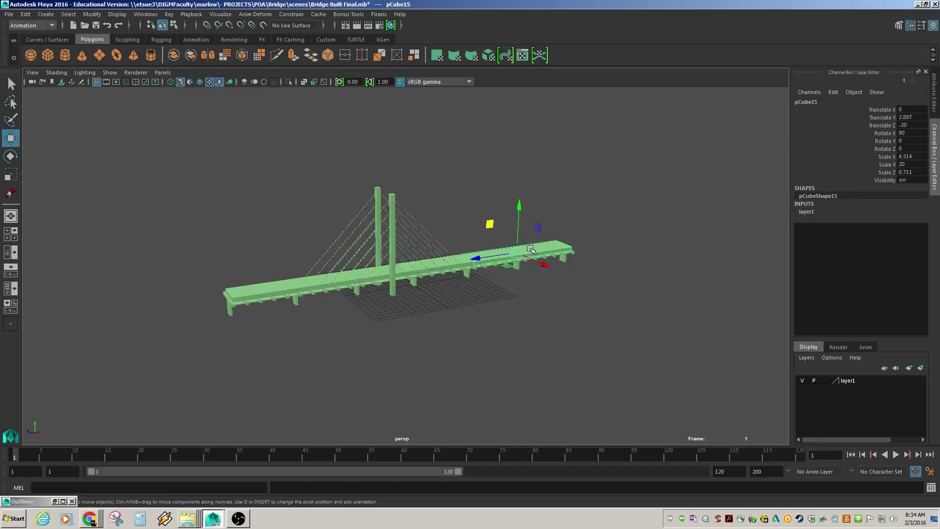
right_click(848, 383)
left_click(367, 240)
left_click_drag(136, 136, 663, 363)
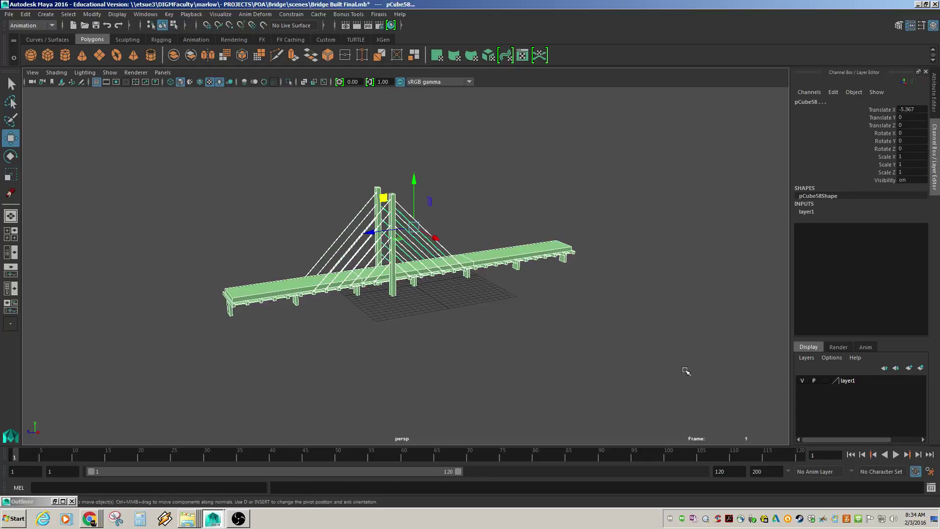
Rename layer1 as Bridge_Layer, save the layer edit, and clear the selection
left_click(852, 381)
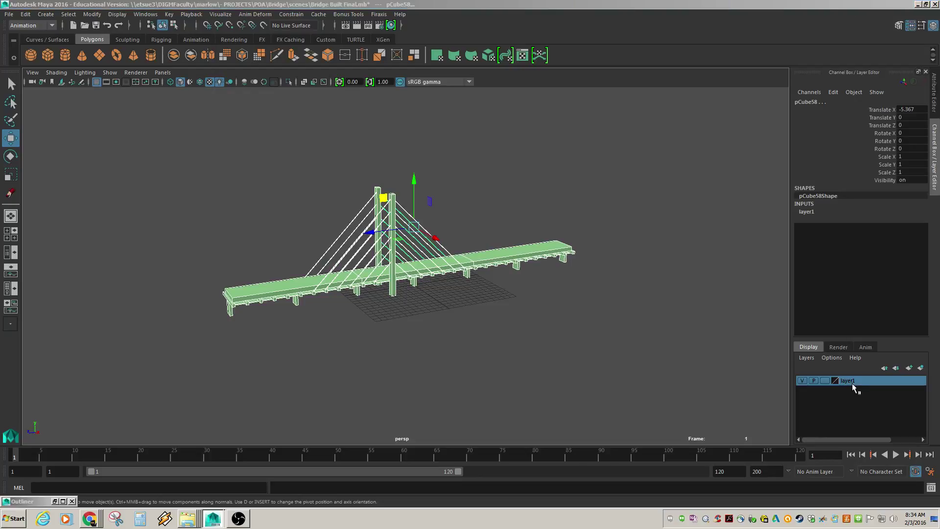
double_click(852, 381)
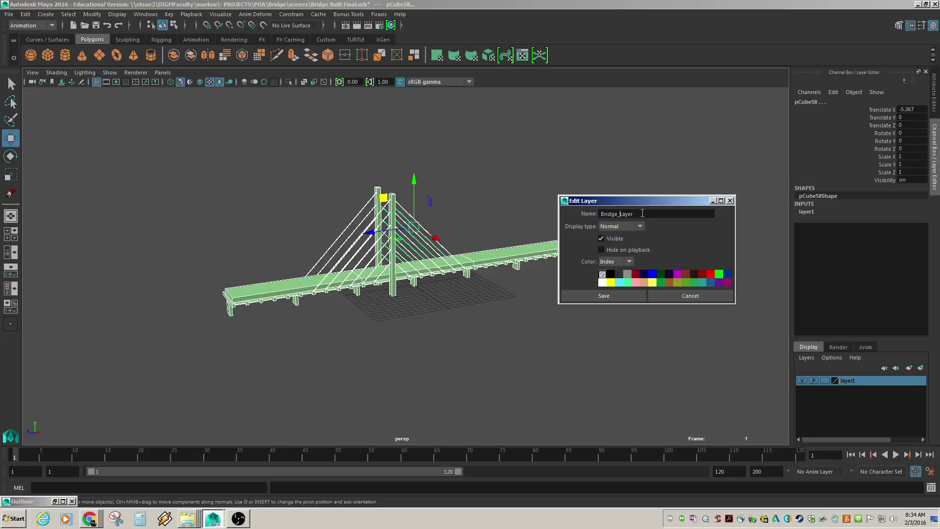
left_click(622, 297)
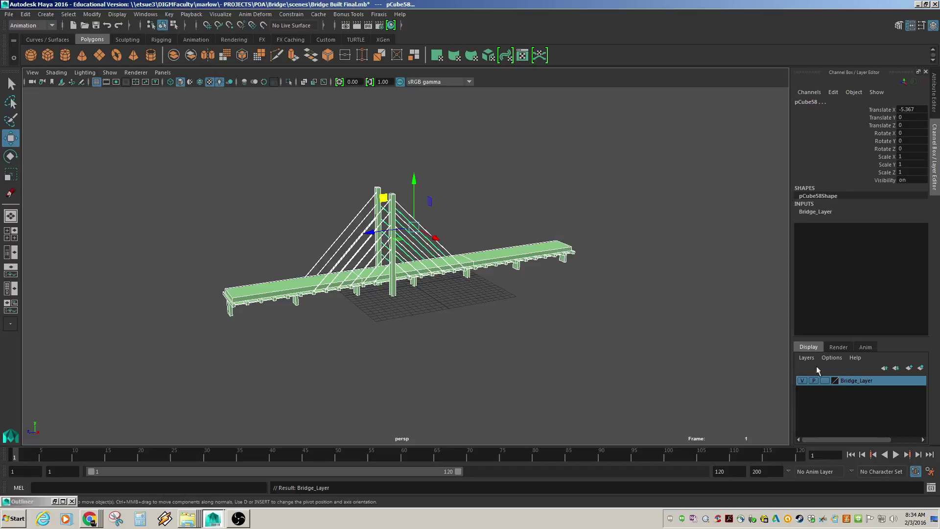
left_click(582, 312)
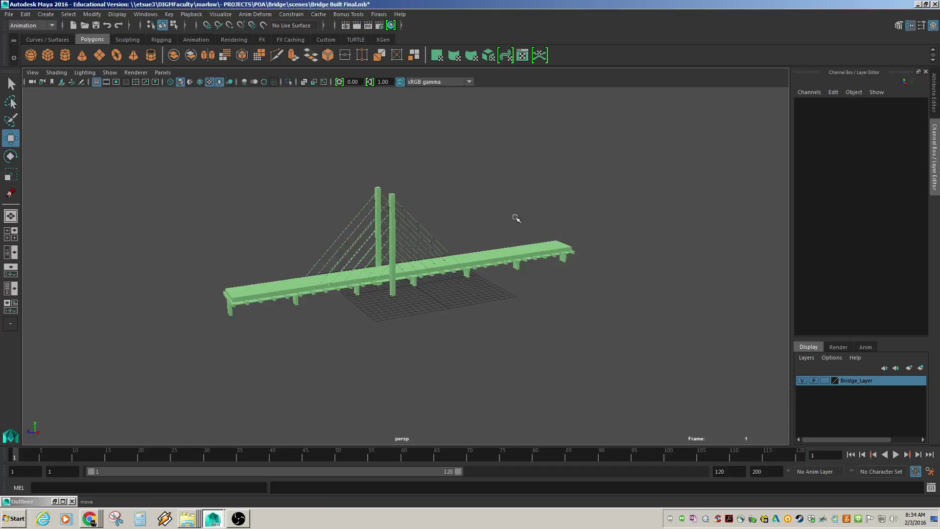
Select individual deck slabs and cable groups in the viewport, including pCube56, and clear the selection
left_click(535, 250)
left_click(454, 251)
left_click(417, 231)
left_click(376, 251)
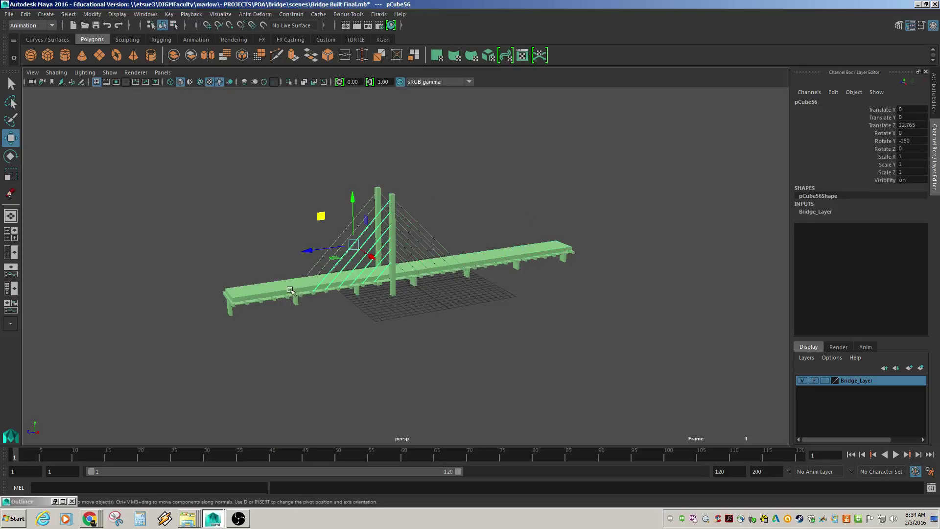
left_click(273, 278)
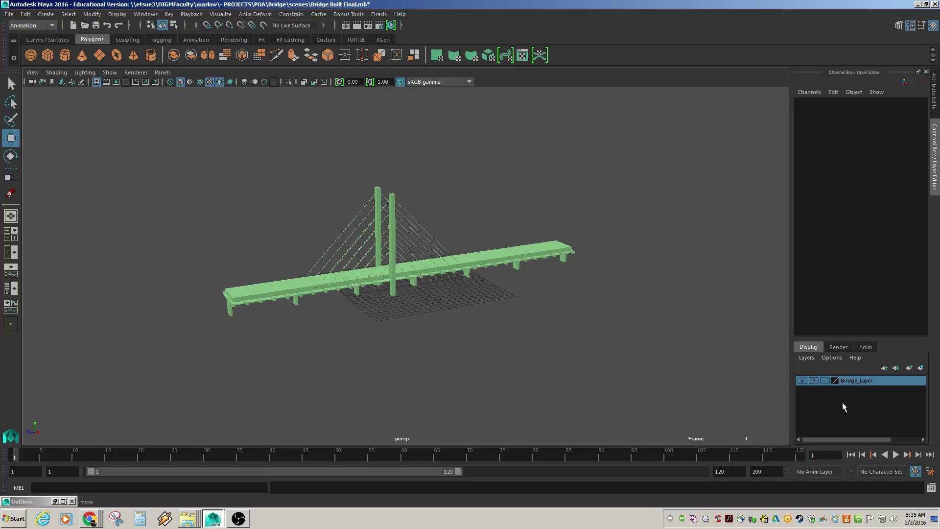
Set Bridge_Layer to Template display and try to marquee-select the bridge from different angles
left_click(825, 381)
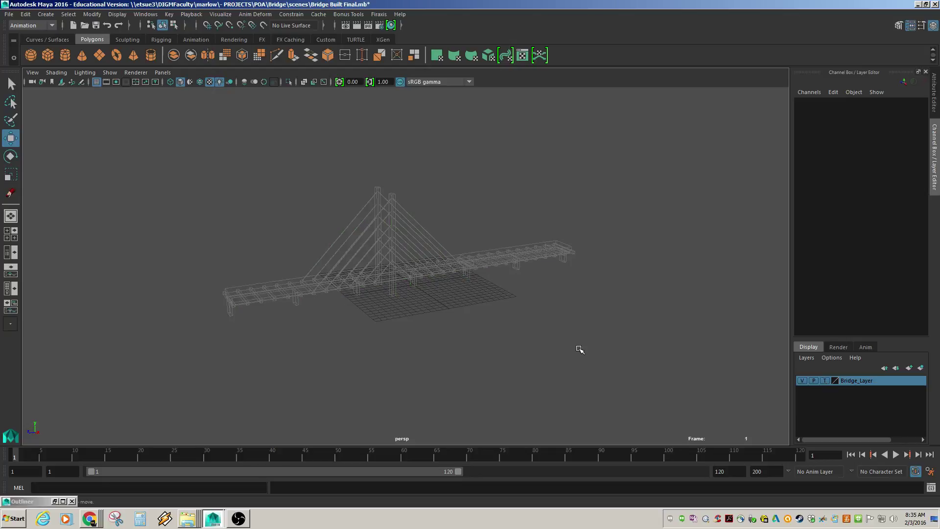
left_click_drag(315, 210, 528, 333)
left_click_drag(386, 319, 353, 302, "alt")
right_click_drag(352, 302, 536, 320, "alt")
left_click_drag(536, 320, 445, 321, "alt")
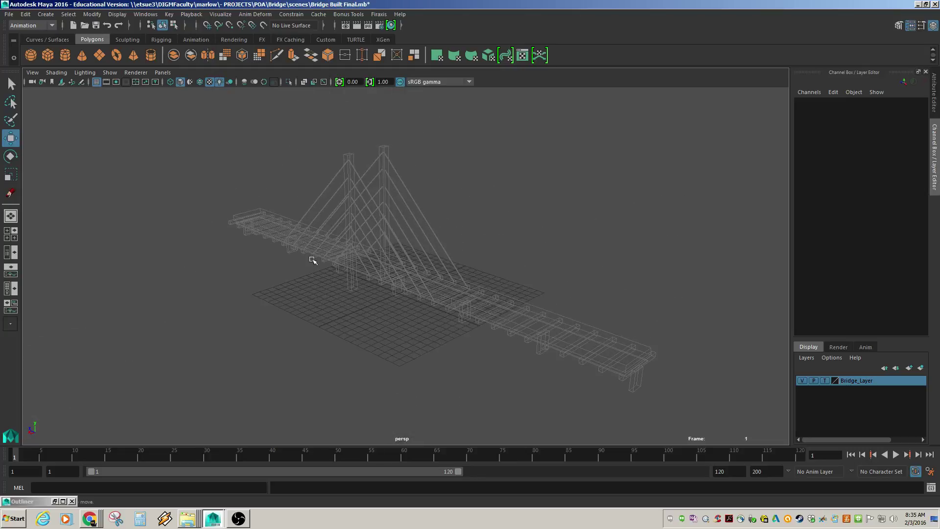
left_click_drag(310, 260, 430, 292, "alt")
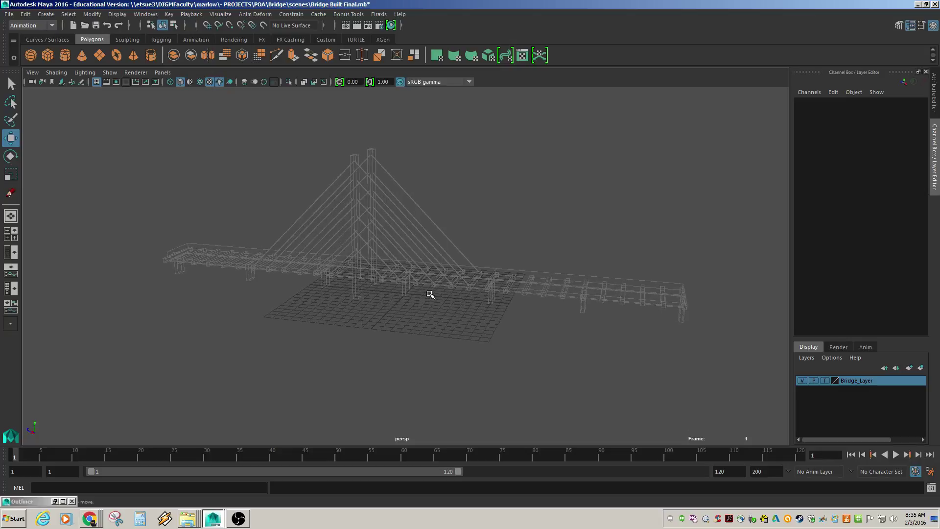
left_click_drag(390, 260, 386, 329, "alt")
left_click_drag(356, 257, 410, 284)
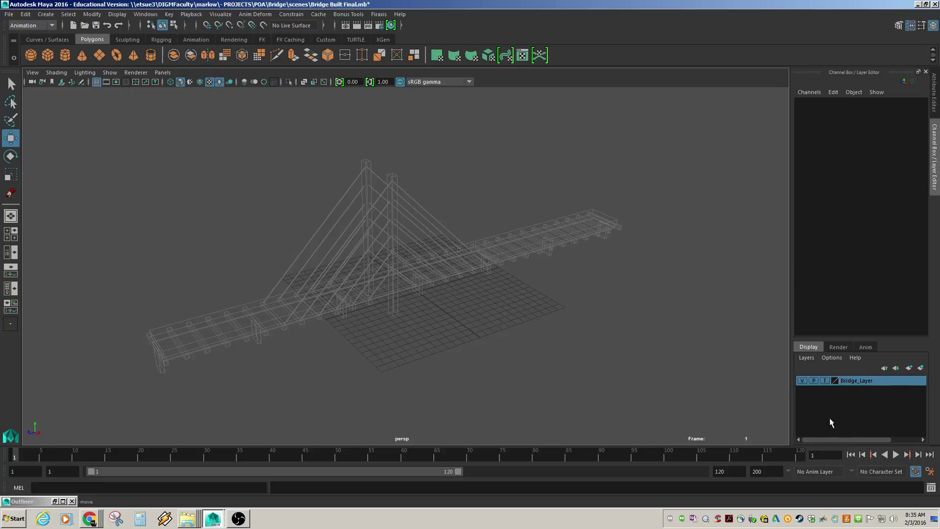
Set Bridge_Layer to Reference display and try to marquee-select parts of the bridge
left_click(826, 381)
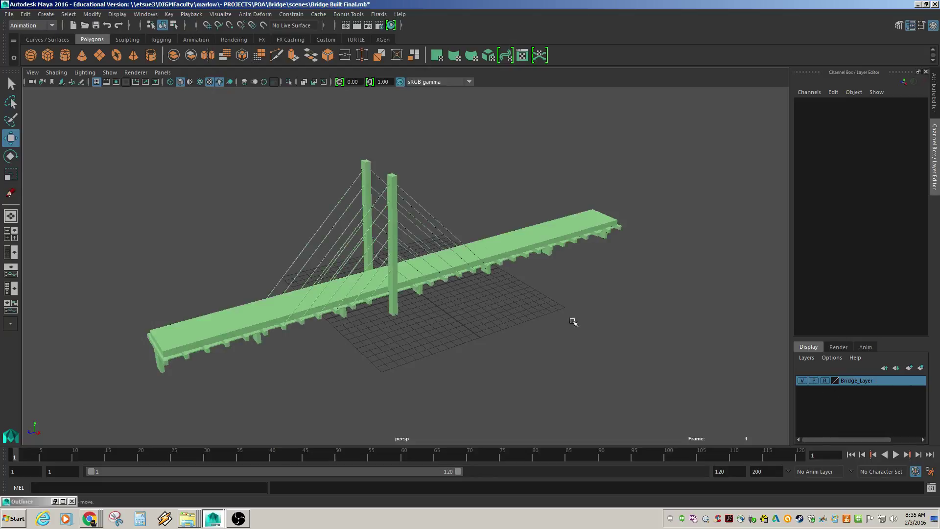
left_click_drag(573, 322, 557, 340, "alt")
left_click_drag(477, 227, 618, 351)
left_click_drag(235, 213, 521, 384)
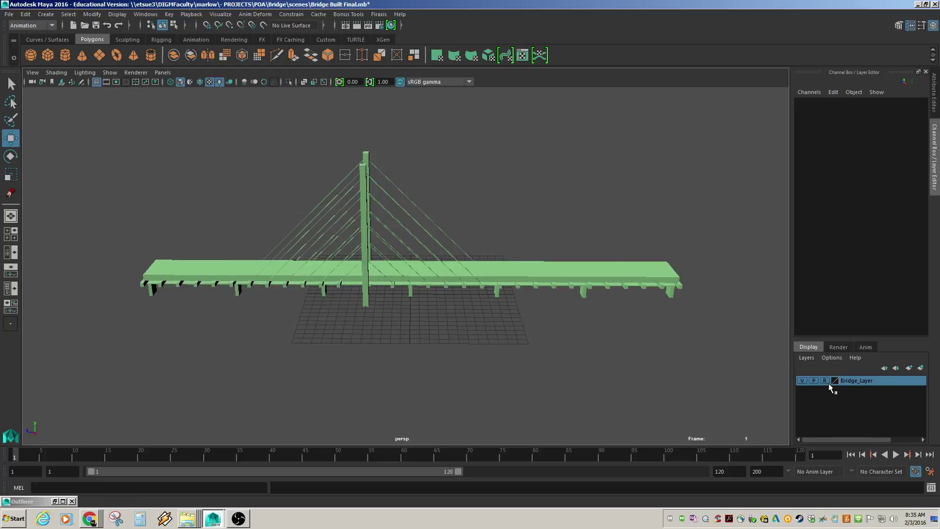
Return Bridge_Layer to Normal display, select bridge deck parts in the viewport, and clear the selection
left_click(540, 279)
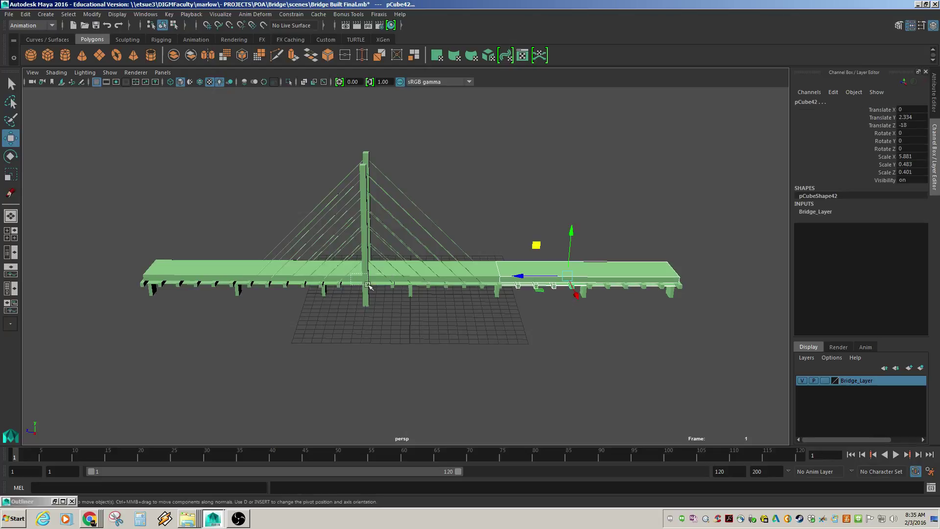
left_click(396, 282)
left_click(713, 370)
Cycle Bridge_Layer through the Template and Reference display types and back to Normal
left_click(826, 380)
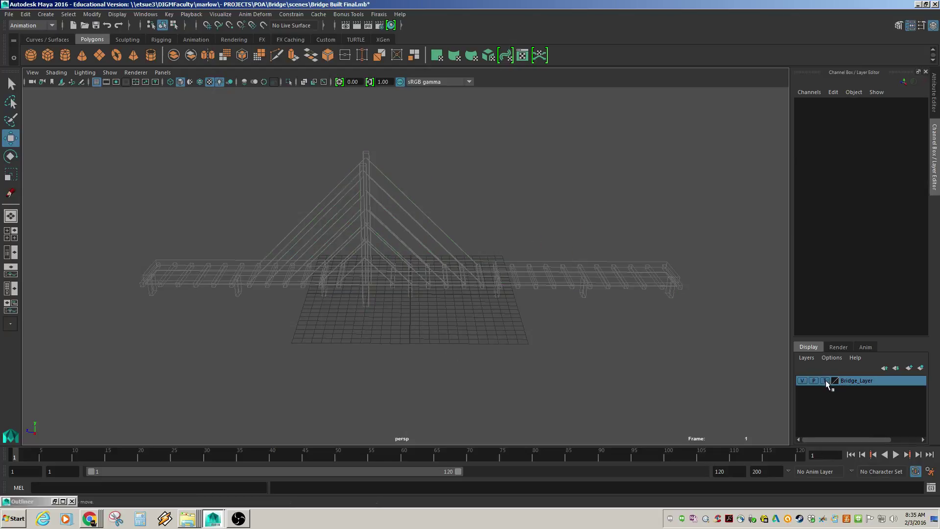
left_click(826, 381)
left_click(825, 380)
left_click(826, 380)
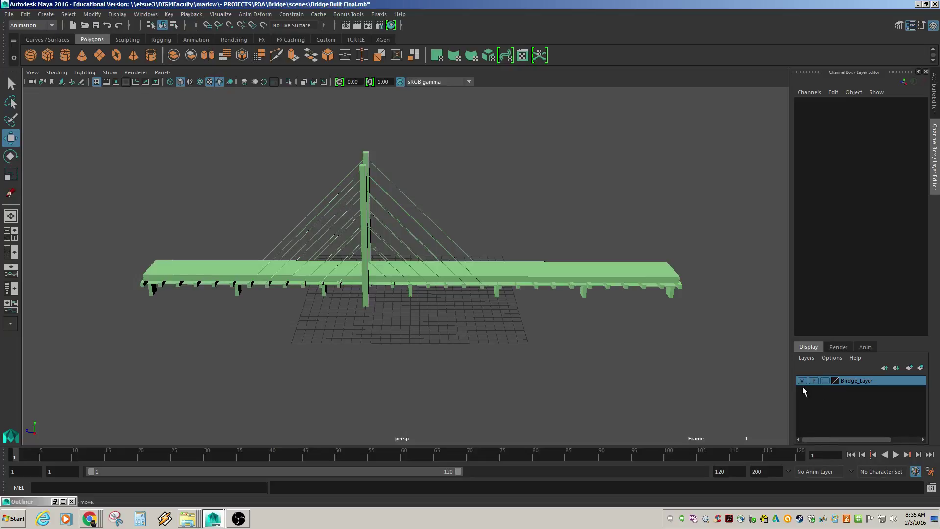
Hide Bridge_Layer and create a polygon cube at the center of the grid
left_click_drag(383, 352, 524, 311, "alt")
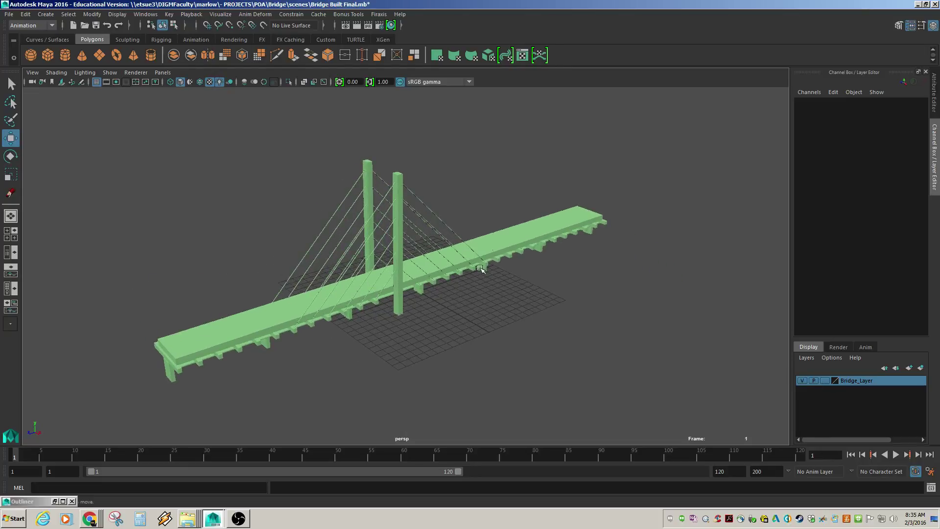
left_click(802, 380)
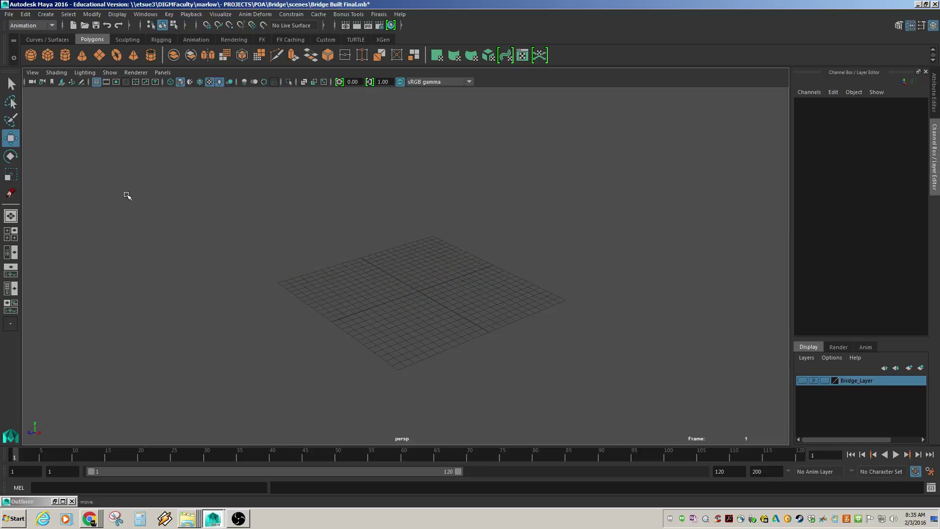
left_click(48, 55)
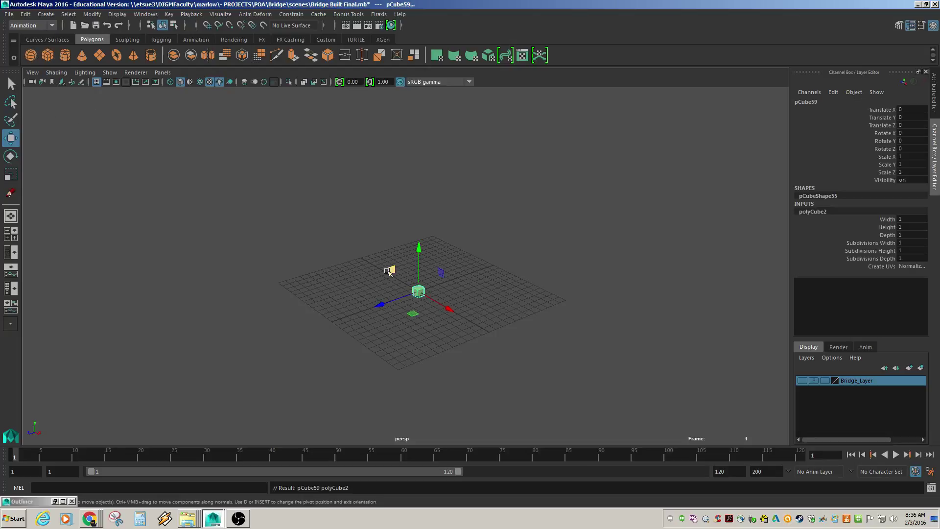
scroll(412, 275, "up", 4)
scroll(427, 282, "up", 3)
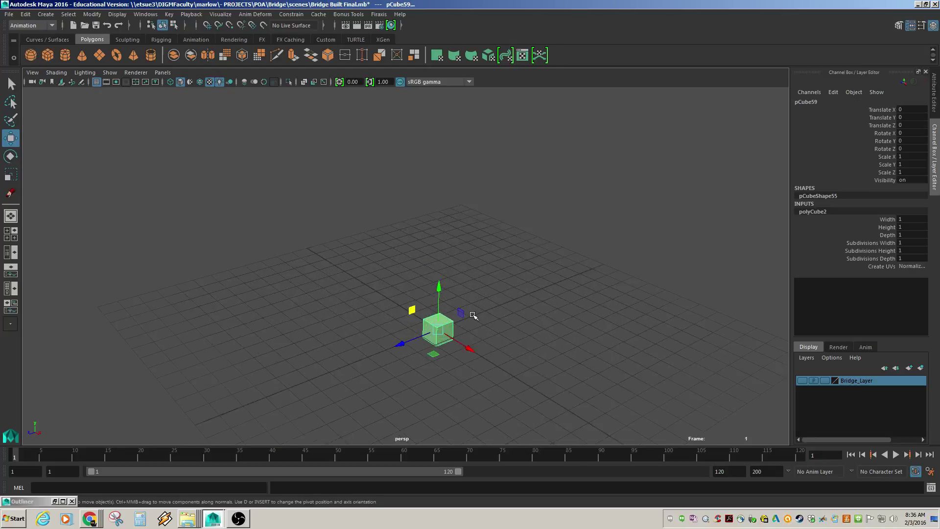
Create a polygon sphere and move it about 4.887 units along Z, away from the cube
left_click(31, 55)
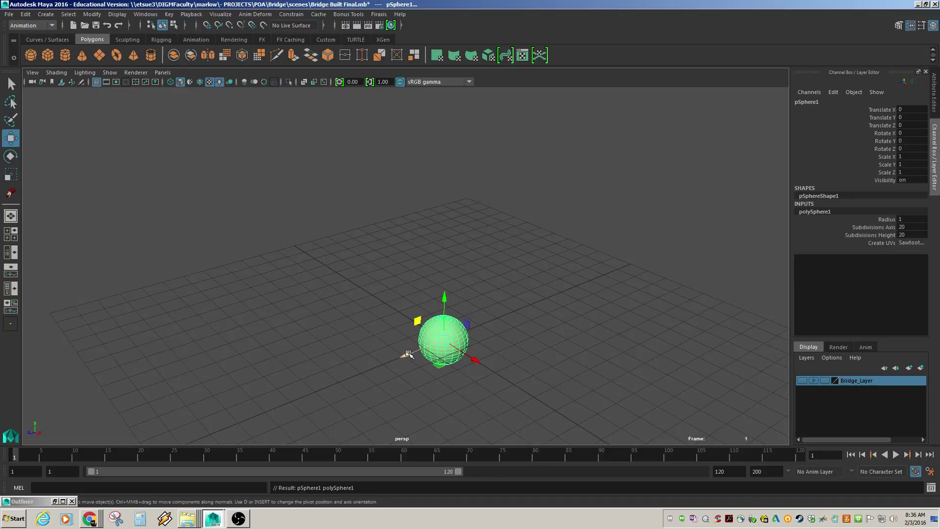
left_click_drag(409, 353, 309, 260)
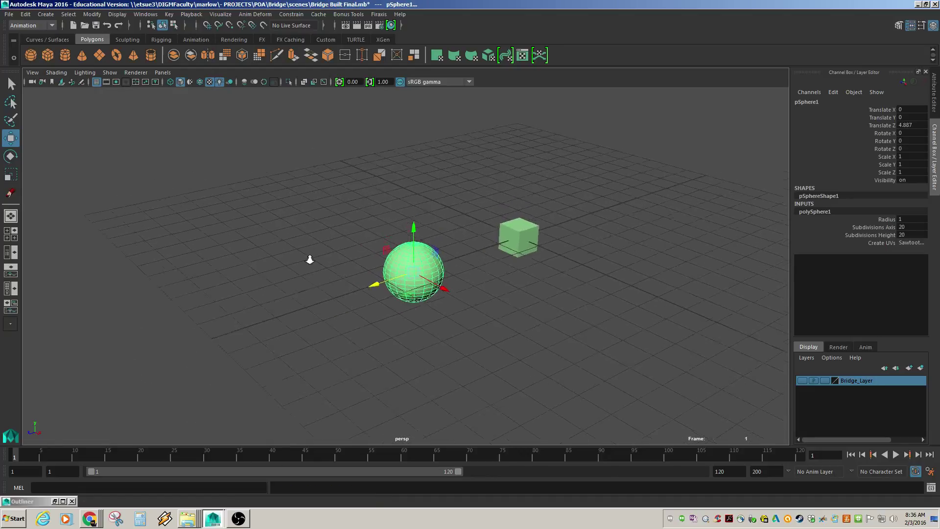
right_click_drag(309, 260, 527, 290, "alt")
left_click_drag(527, 290, 329, 269, "alt")
right_click_drag(367, 281, 487, 281, "alt")
middle_click_drag(486, 282, 540, 326, "alt")
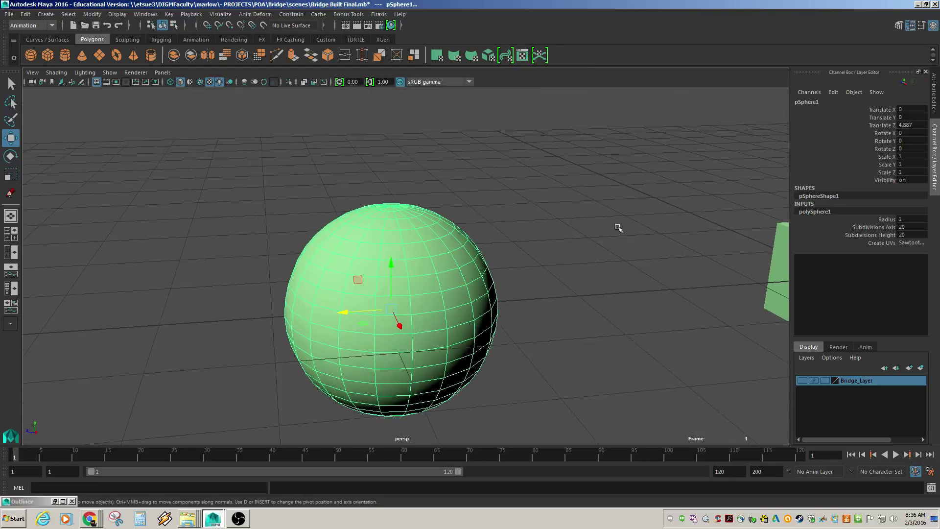
Change the colour of the sphere's lambert1 material to a neutral grey with saturation 0 and value 0.561
middle_click_drag(612, 283, 610, 239, "alt")
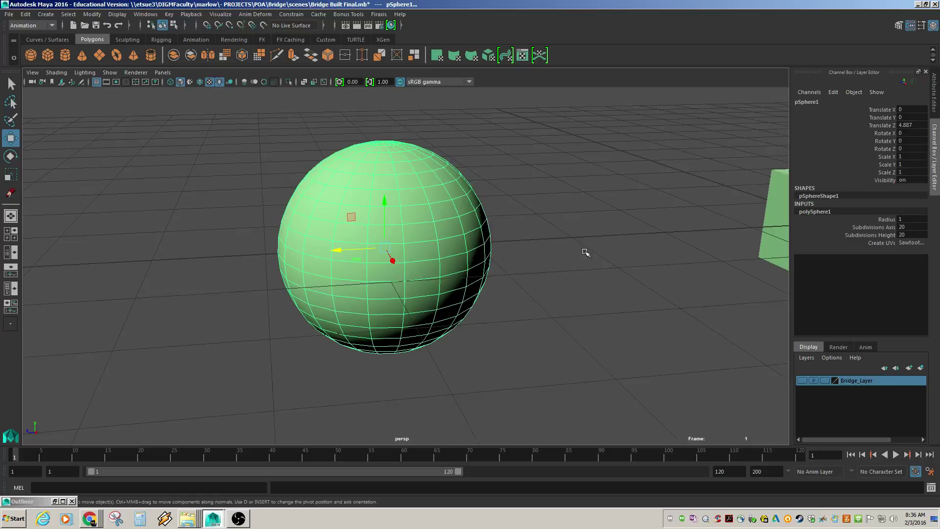
left_click(933, 104)
left_click(922, 100)
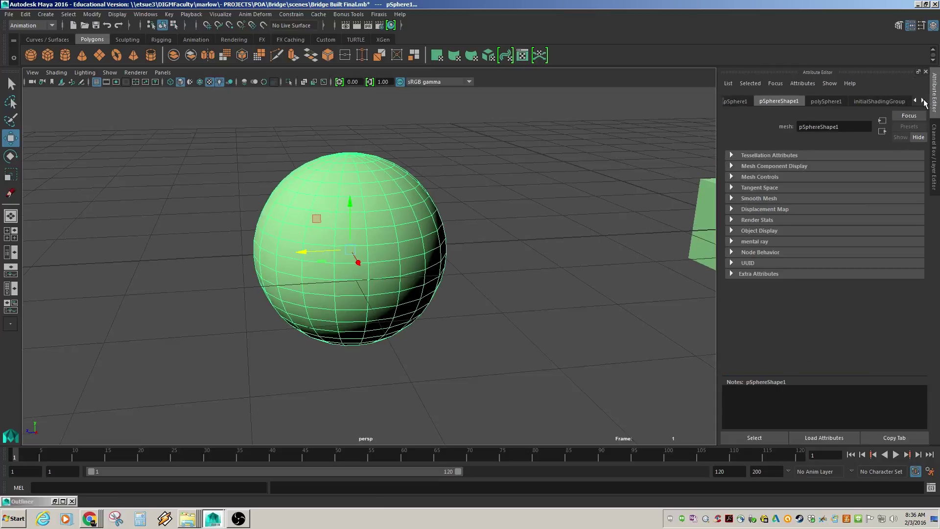
left_click(893, 101)
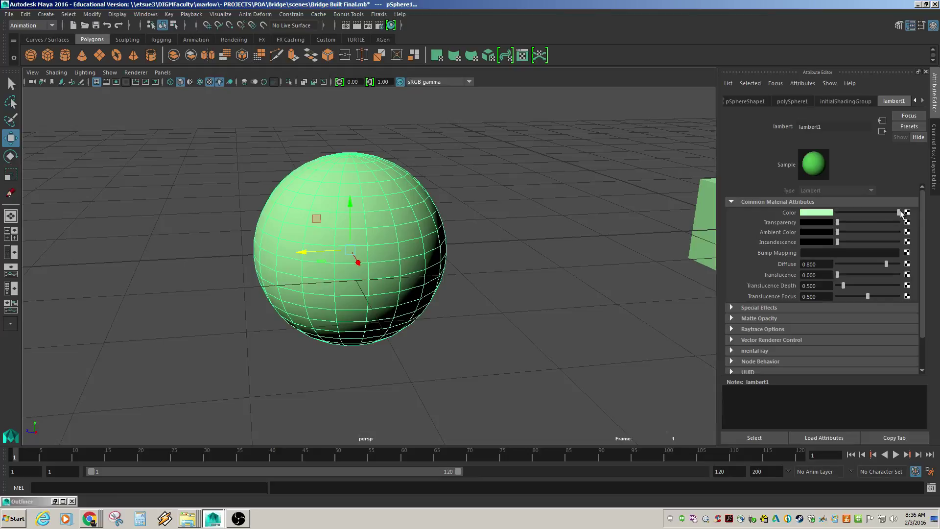
left_click(813, 213)
left_click(811, 195)
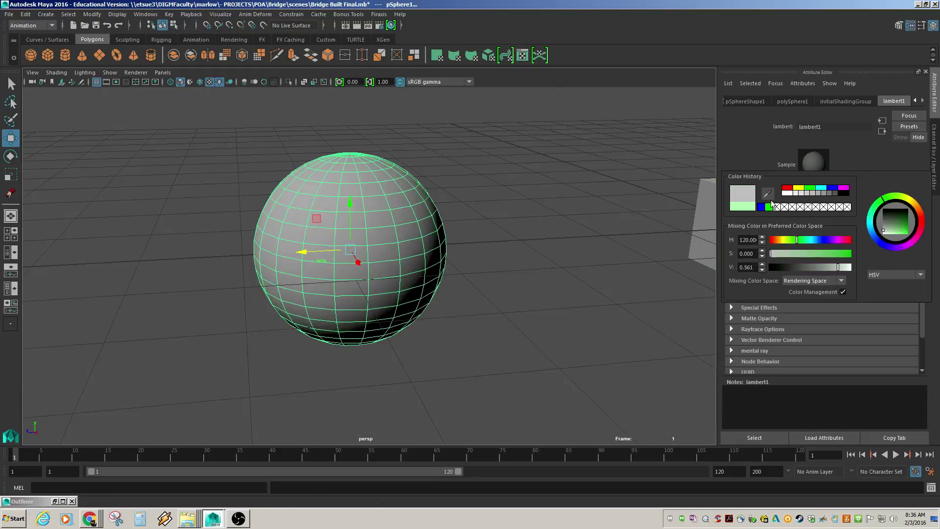
left_click(490, 232)
Examine the selected sphere's wireframe up close, and then view it together with the cube from farther away
left_click_drag(411, 267, 436, 284, "alt")
left_click(456, 281)
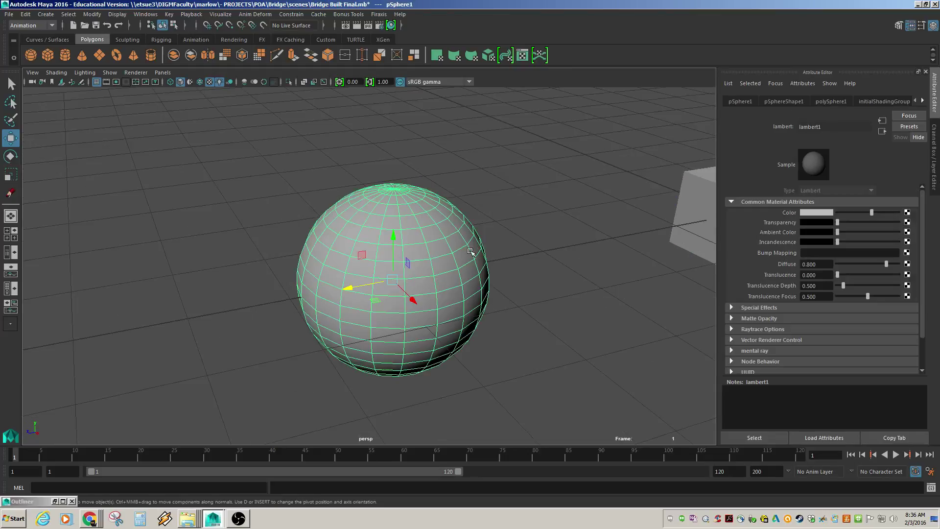
right_click_drag(470, 251, 516, 279, "alt")
middle_click_drag(517, 280, 487, 271, "alt")
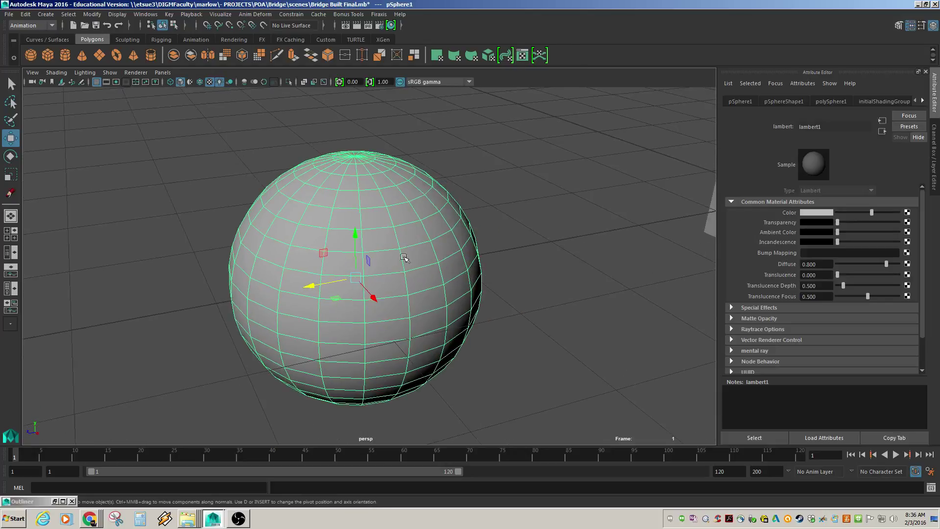
mouse_move(502, 300)
left_mouse_down("alt")
mouse_move(504, 308)
mouse_move(533, 304)
mouse_move(530, 295)
mouse_move(498, 300)
left_mouse_up("alt")
right_click_drag(421, 295, 446, 293, "alt")
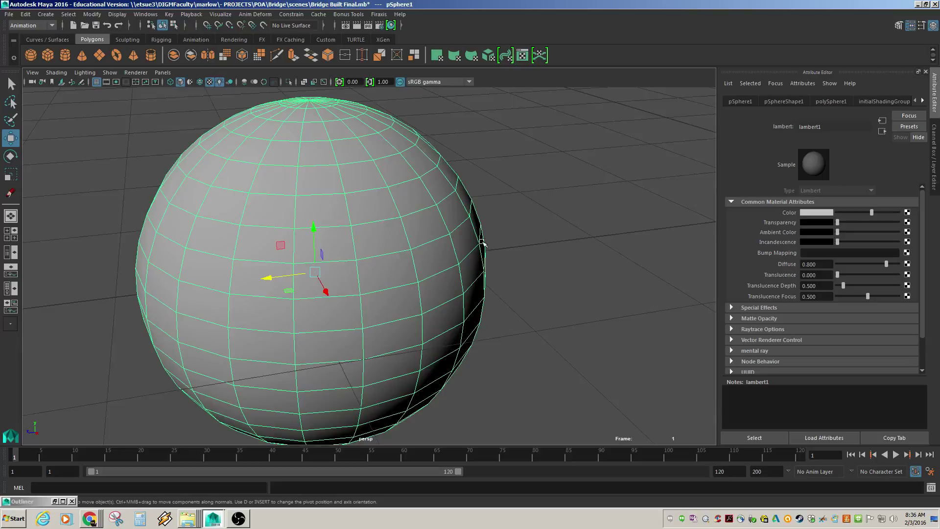
scroll(457, 272, "down", 3)
scroll(498, 293, "up", 1)
scroll(430, 311, "down", 2)
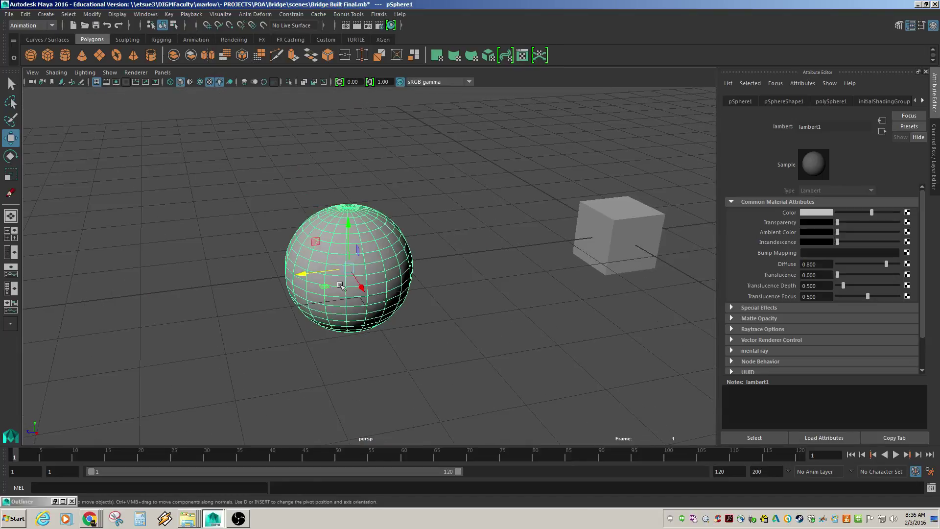
Try moving and rotating the whole sphere, undoing each transformation
left_click_drag(348, 269, 274, 279)
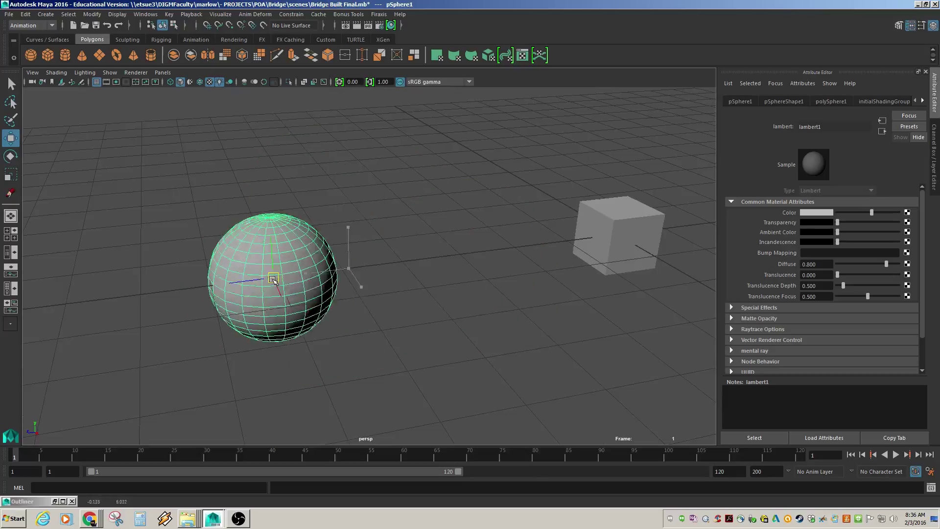
key("ctrl+z")
key("e")
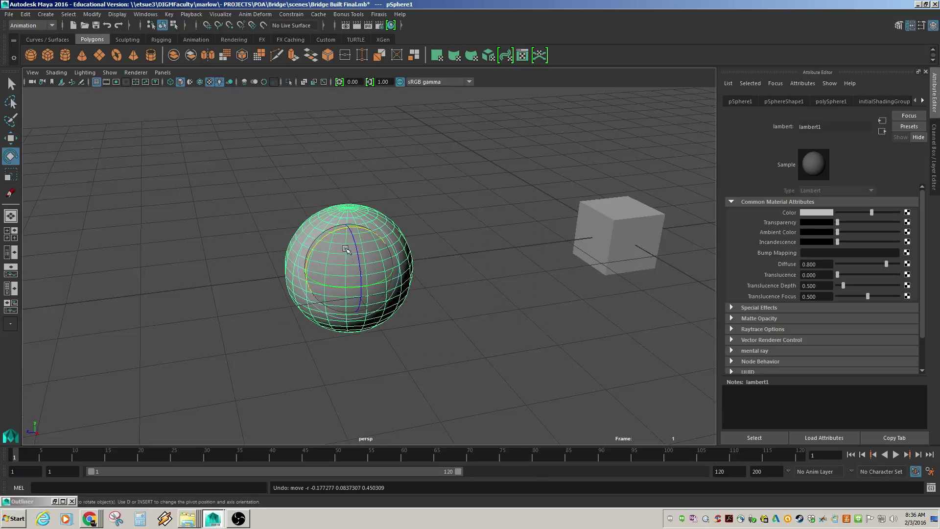
left_click_drag(361, 261, 314, 248)
key("ctrl+z")
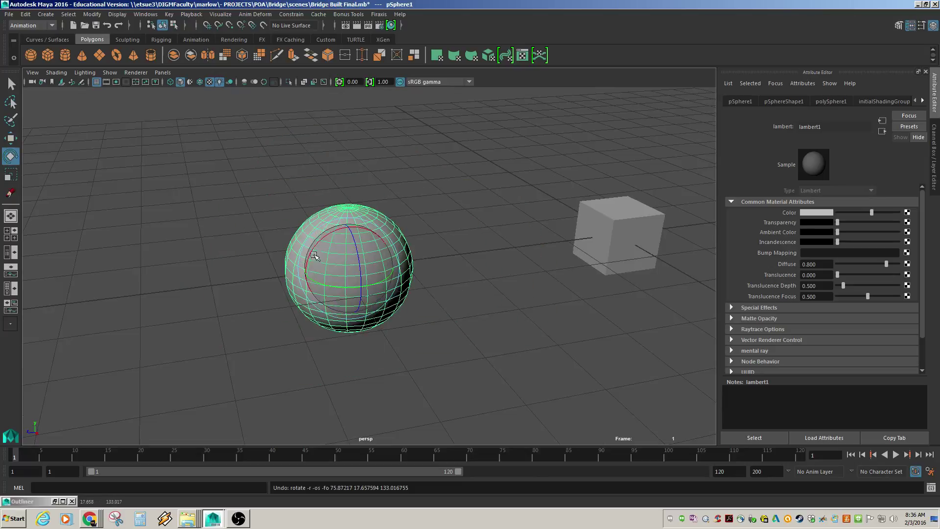
Reselect the sphere and switch it to vertex component mode to inspect its vertices
left_click(438, 240)
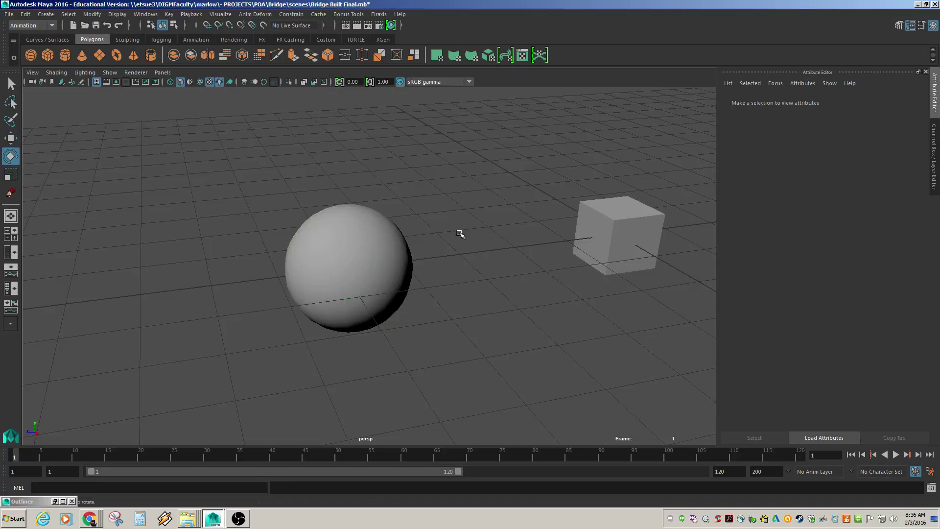
left_click(393, 269)
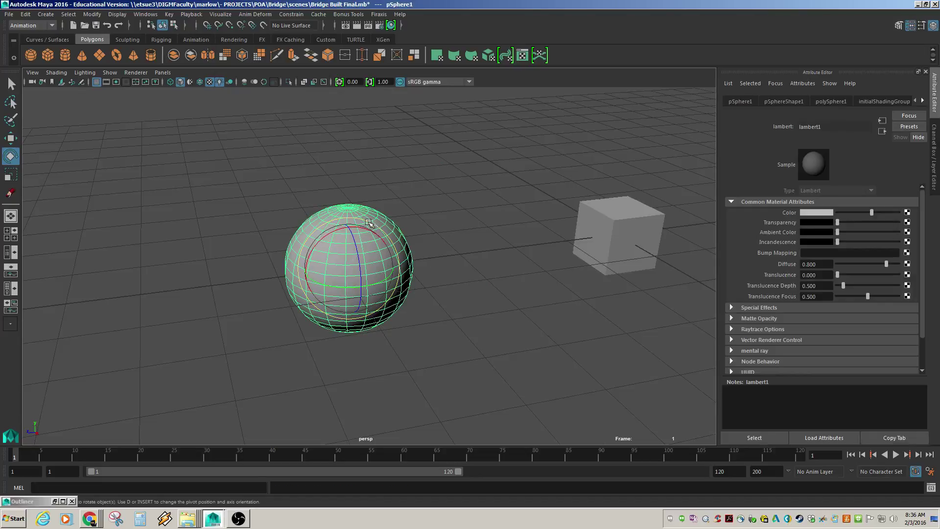
right_click_drag(369, 223, 433, 222, "alt")
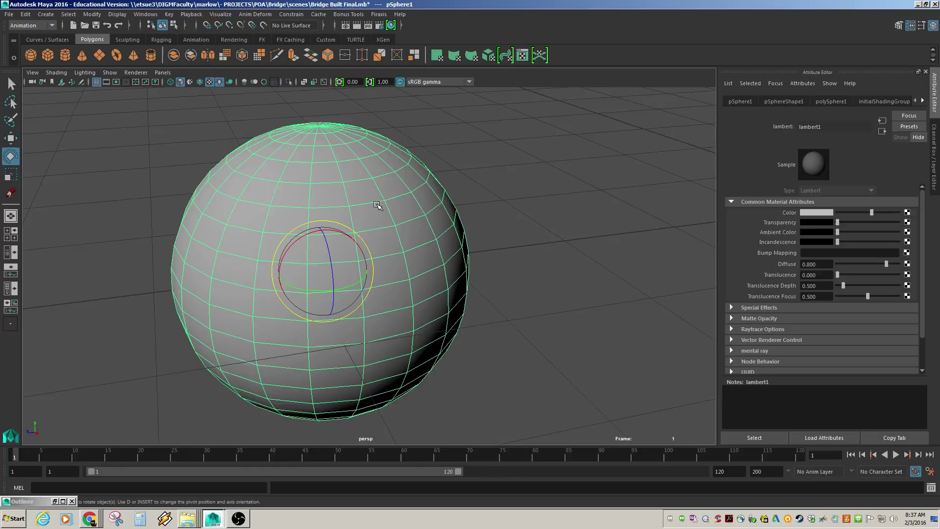
key("F9")
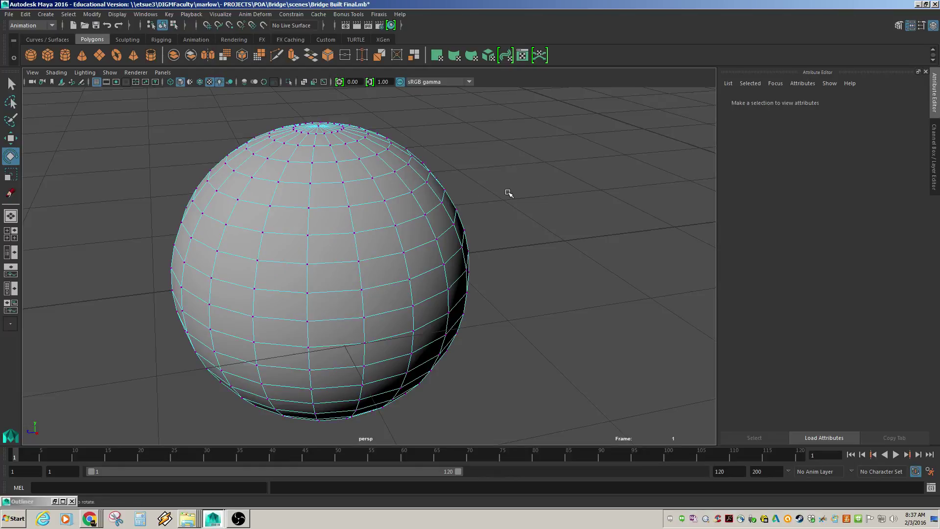
left_click_drag(459, 214, 388, 269, "alt")
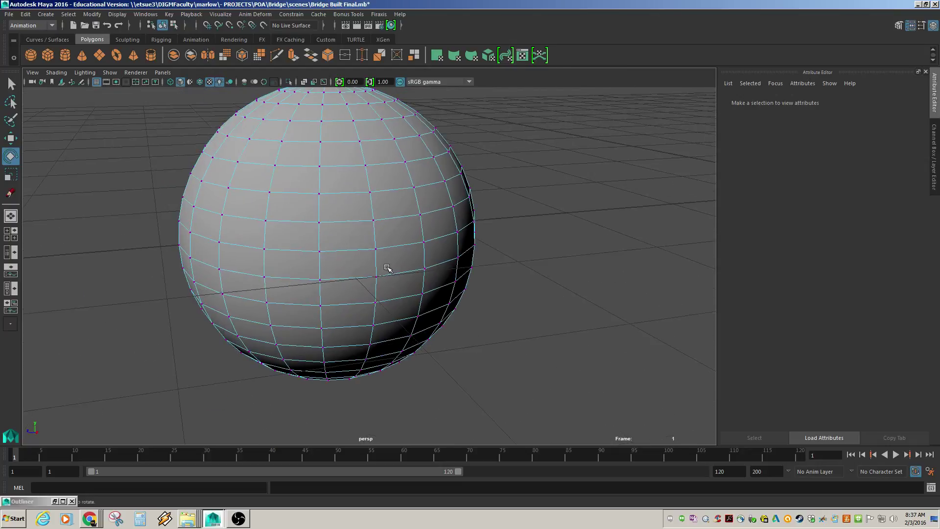
left_click_drag(336, 229, 401, 263, "alt")
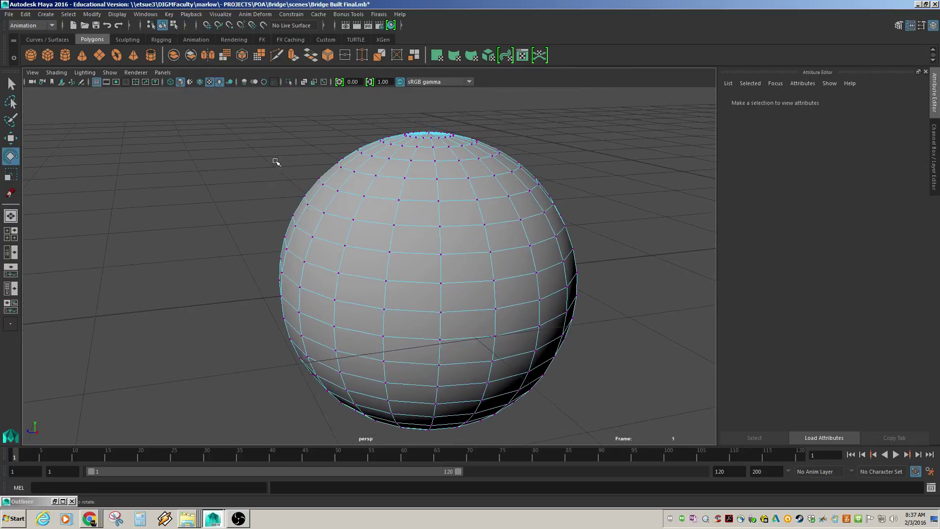
Select a single vertex on the sphere's upper side and pull it outward into a spike
left_click_drag(253, 142, 304, 196)
left_click(304, 195)
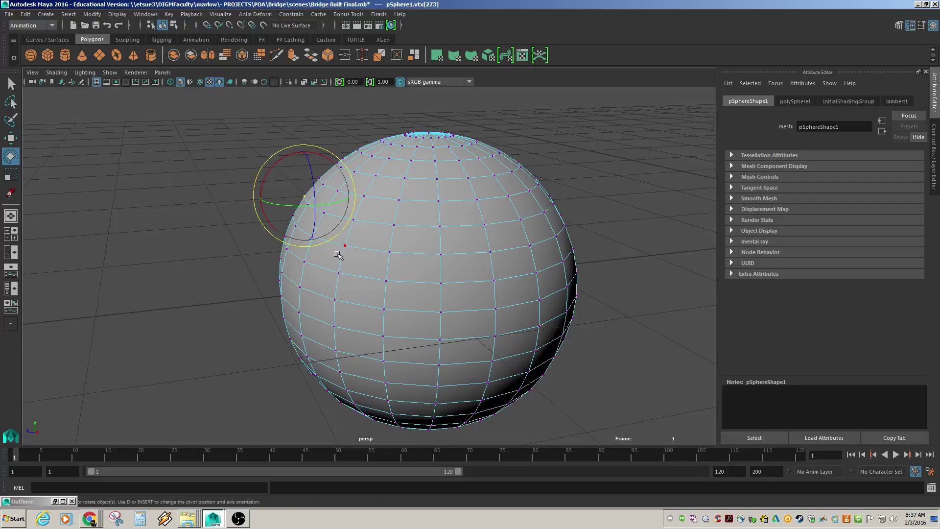
key("w")
left_click_drag(304, 196, 210, 123)
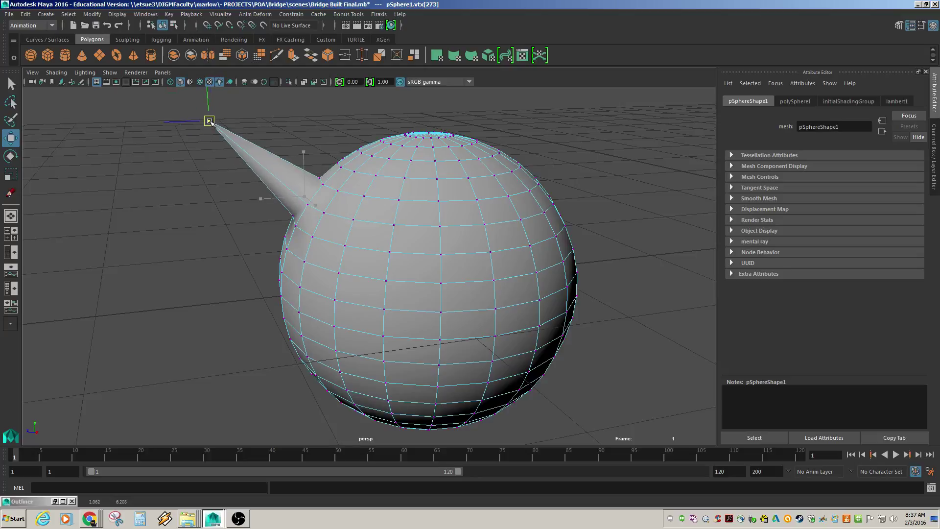
left_click_drag(202, 206, 244, 222, "alt")
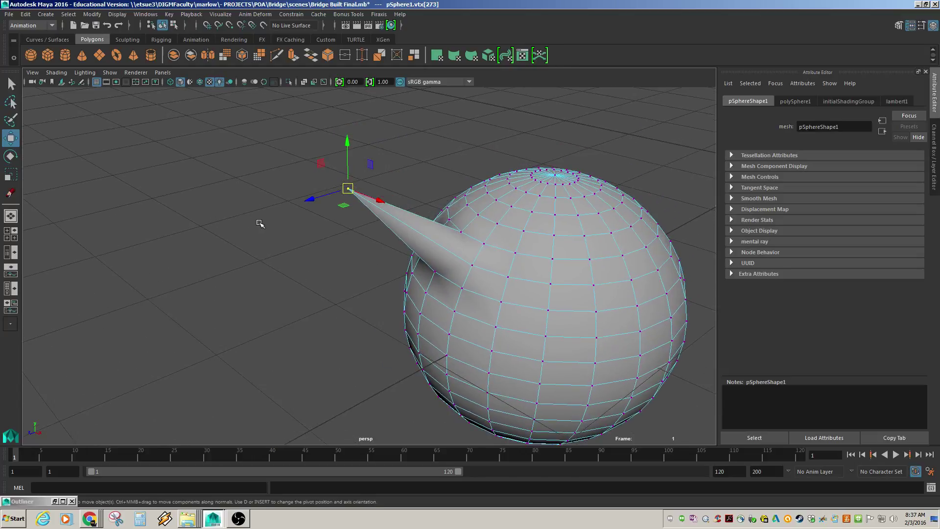
Try rotating and scaling the single pulled vertex, and undo these changes along with its move
key("e")
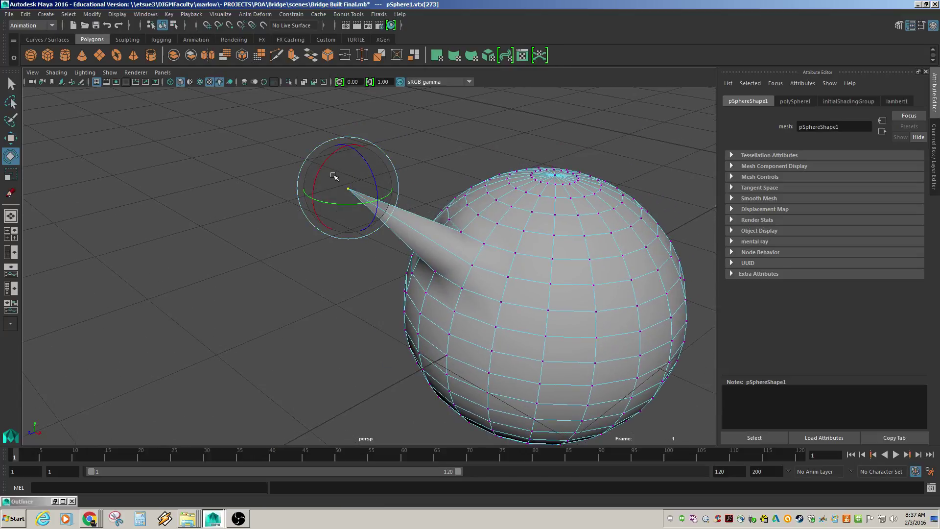
key("r")
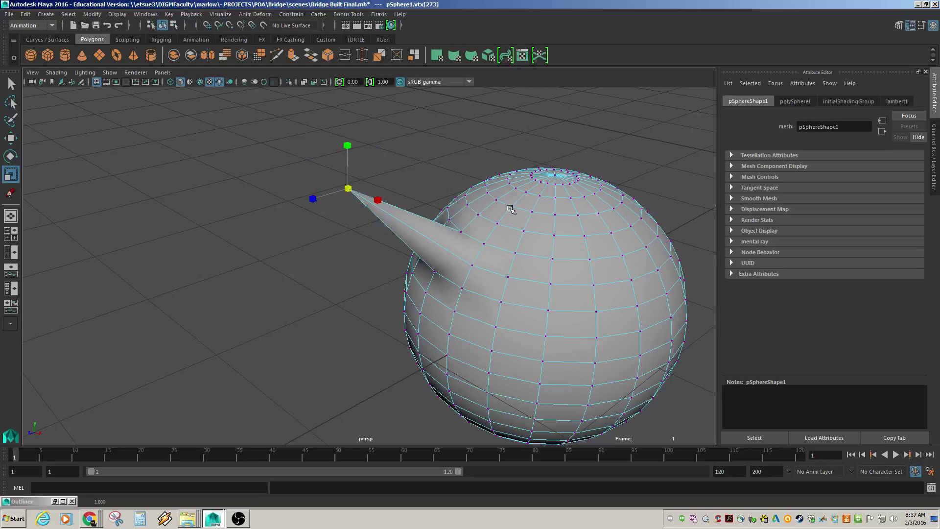
key("ctrl+z")
key("ctrl+z")
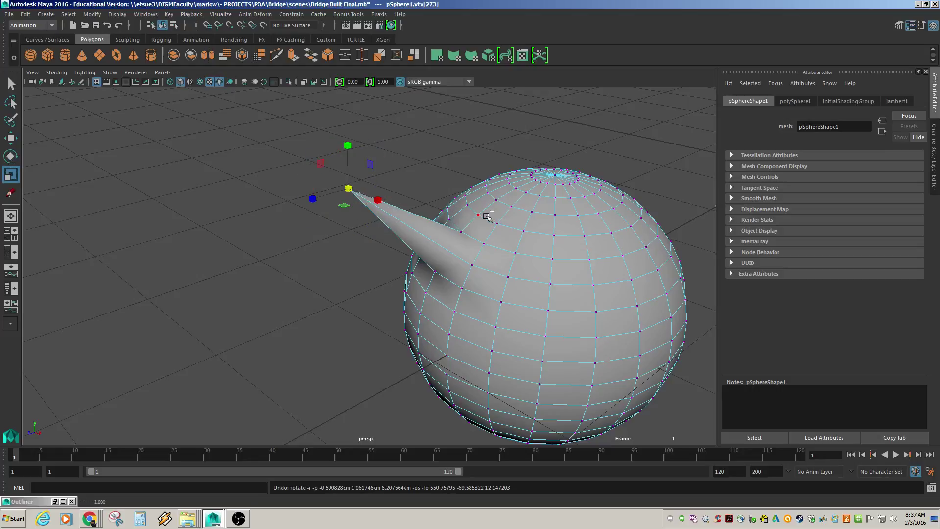
key("ctrl+z")
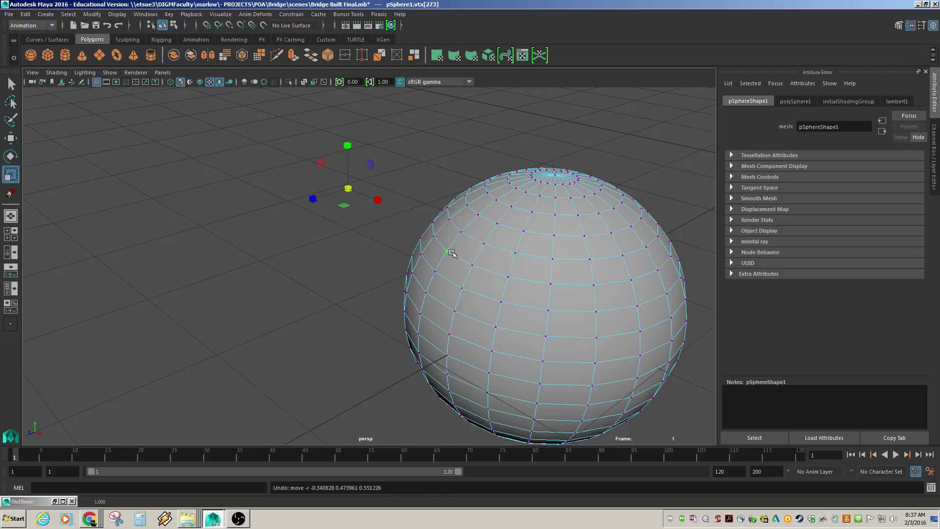
Try pulling the same vertex away from the sphere again, and undo the move
scroll(451, 253, "up", 5)
key("w")
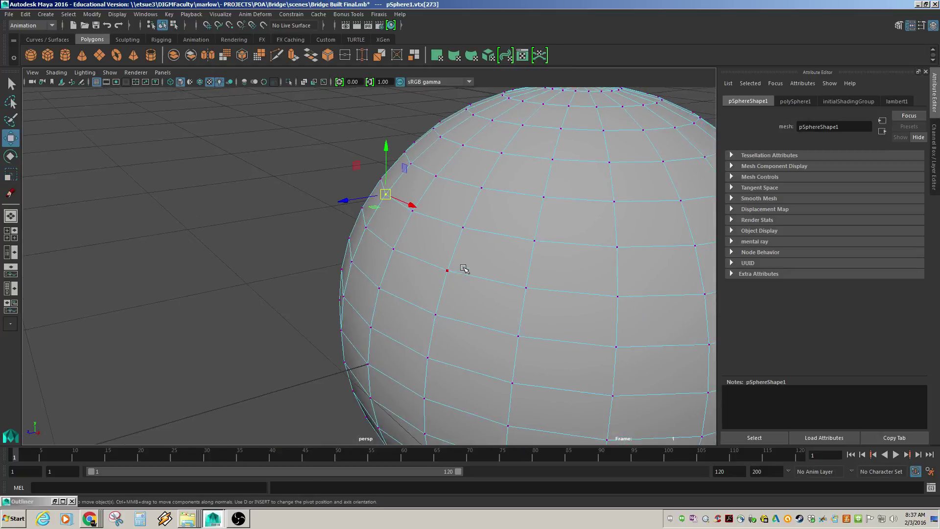
left_click_drag(385, 195, 228, 98)
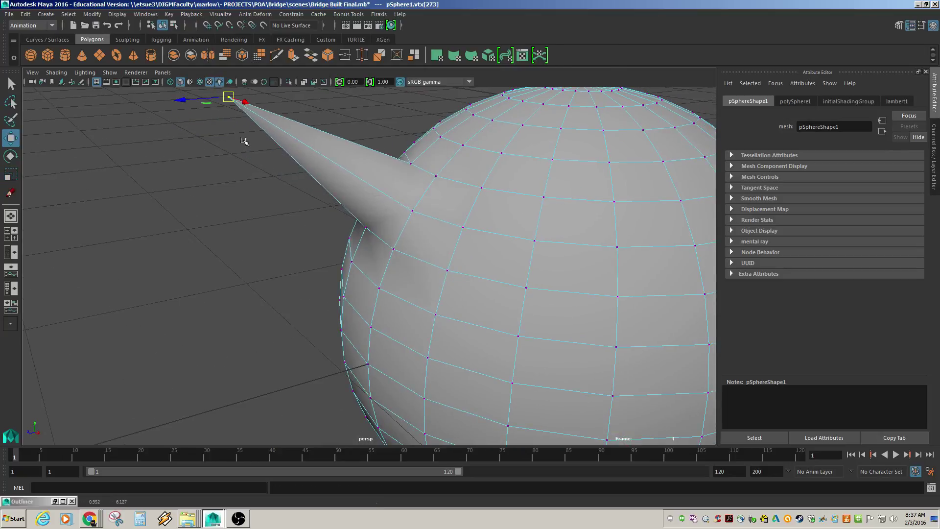
middle_click_drag(244, 142, 272, 216, "alt")
left_click_drag(271, 263, 158, 255, "alt")
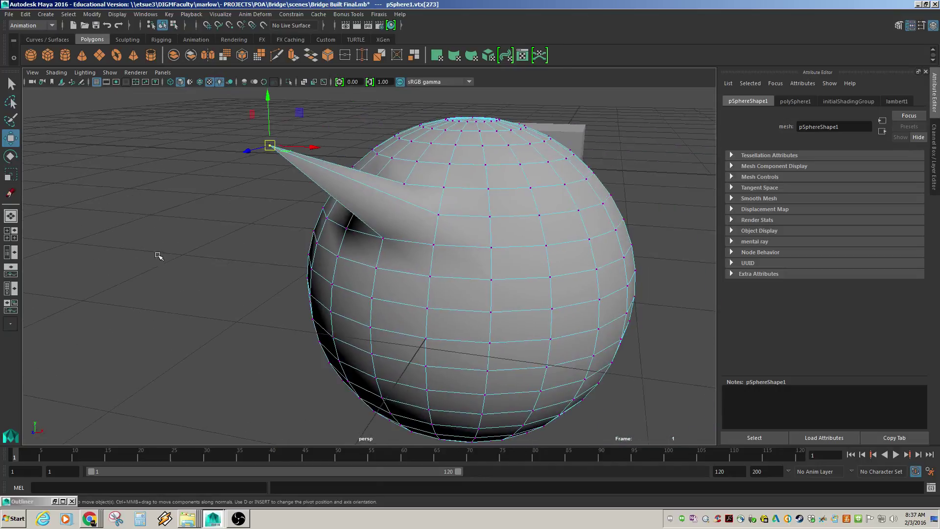
key("ctrl+z")
Try moving and rotating a group of vertices on the sphere's upper side, and undo both changes
left_click_drag(343, 277, 373, 272, "alt")
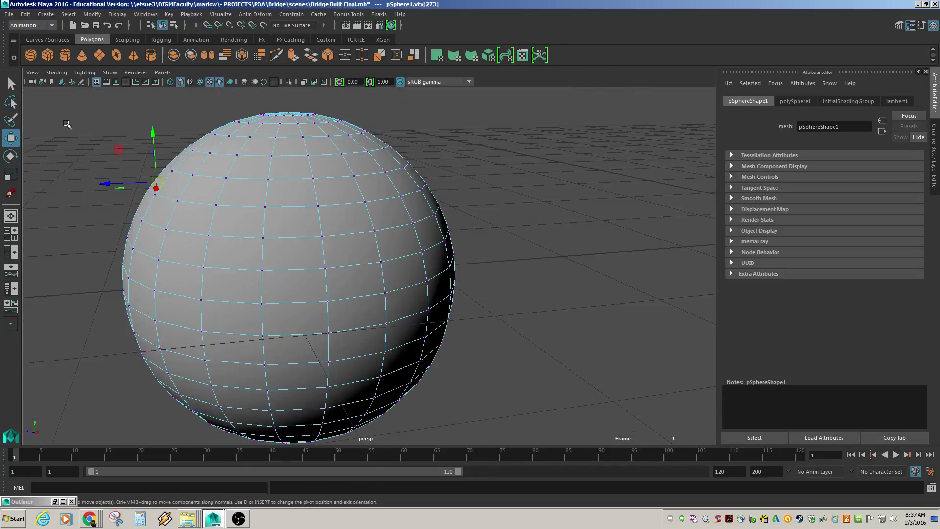
left_click_drag(67, 124, 158, 158)
middle_click_drag(159, 160, 228, 224, "alt")
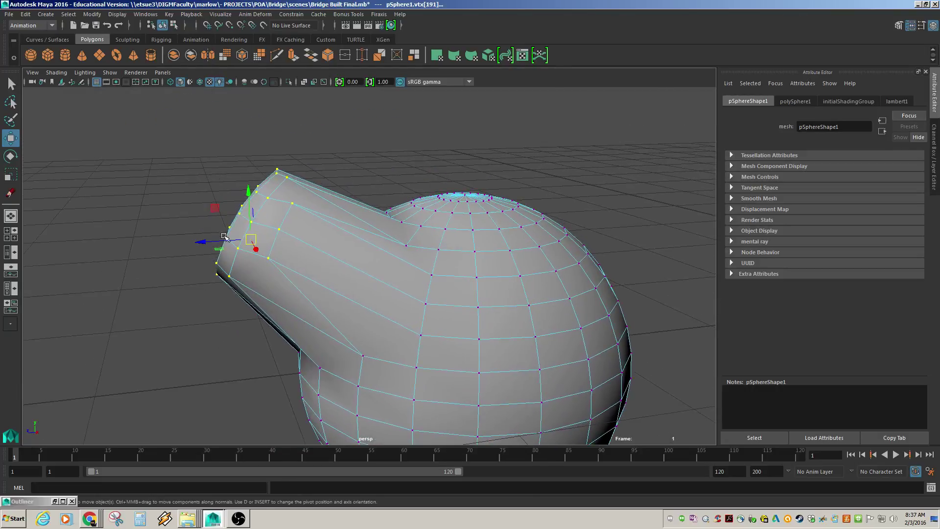
key("e")
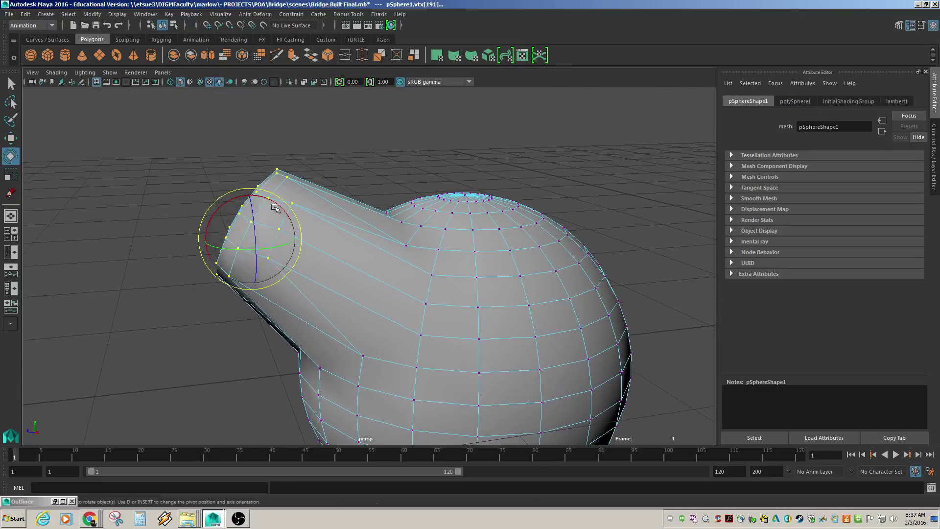
left_click_drag(239, 201, 394, 276)
key("ctrl+z")
key("ctrl+z")
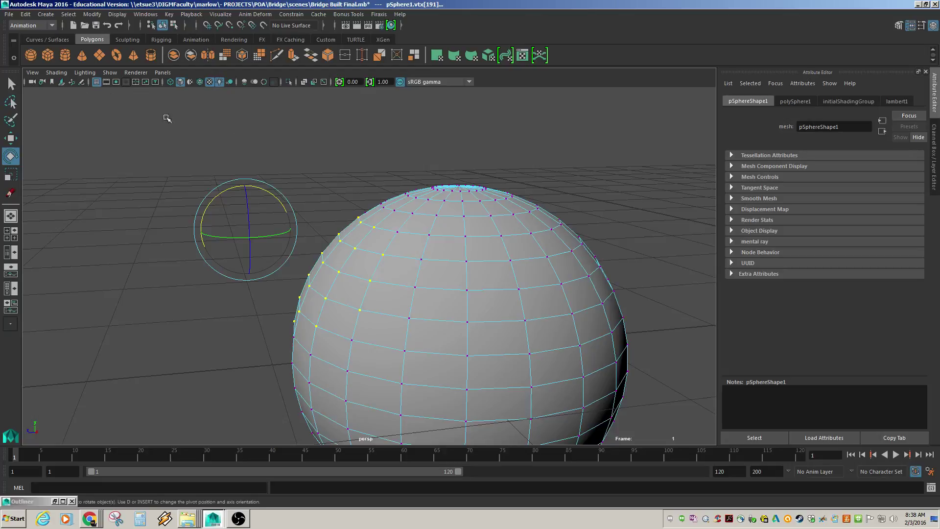
Try a blue Grease Pencil mark in the empty viewport area and delete its frame
left_click(10, 193)
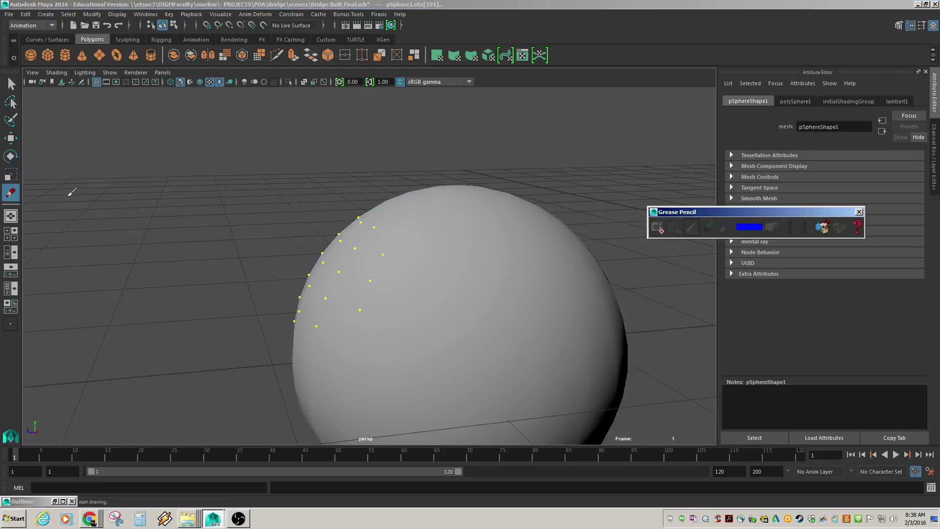
left_click(107, 119)
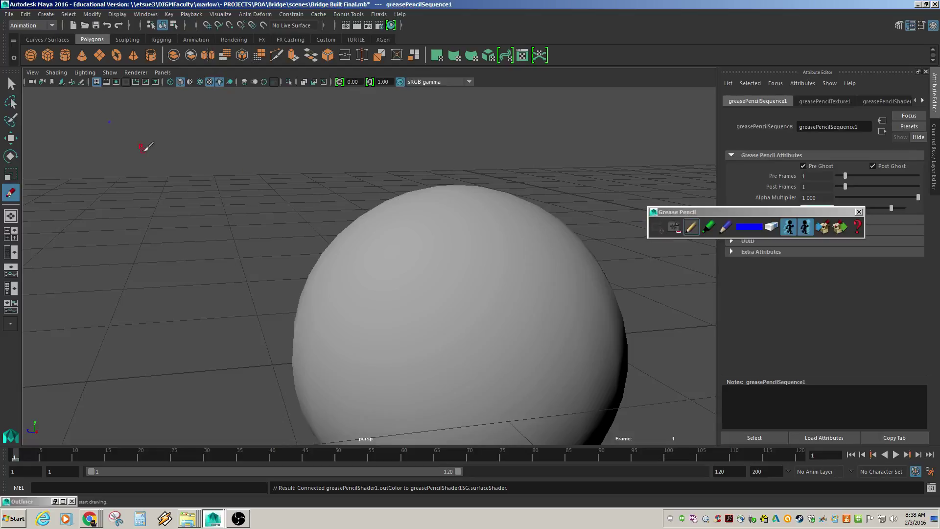
key("ctrl+z")
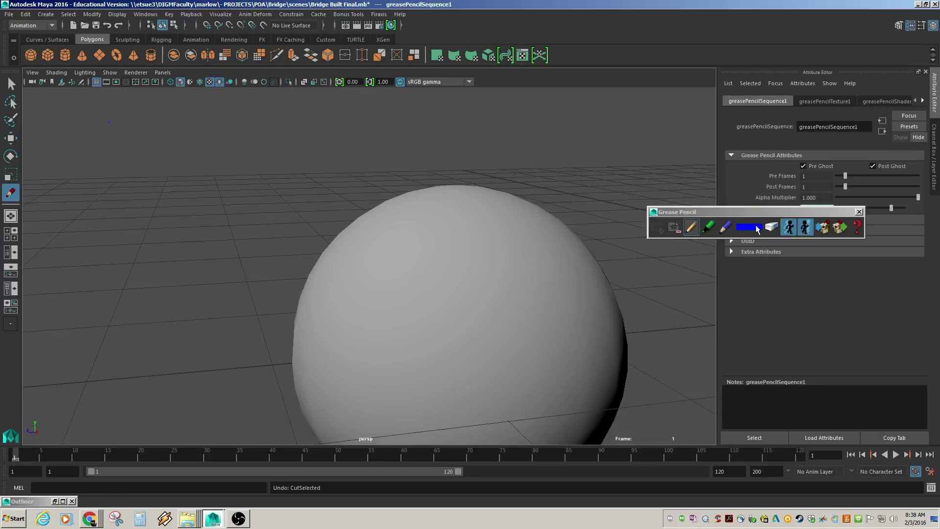
left_click(676, 226)
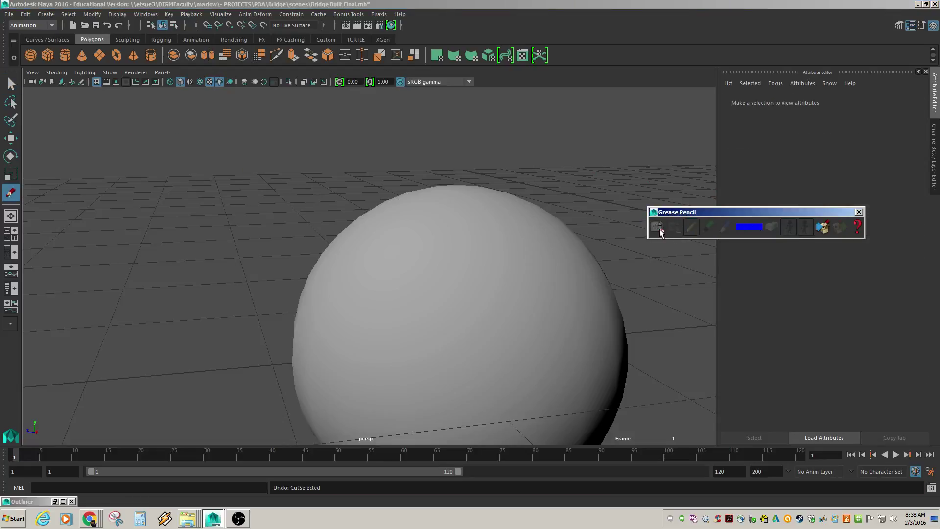
Try red Grease Pencil marks in the empty viewport area, drawing a wavy and a straight line between two dots, and delete their frame
left_click(658, 227)
left_click(754, 228)
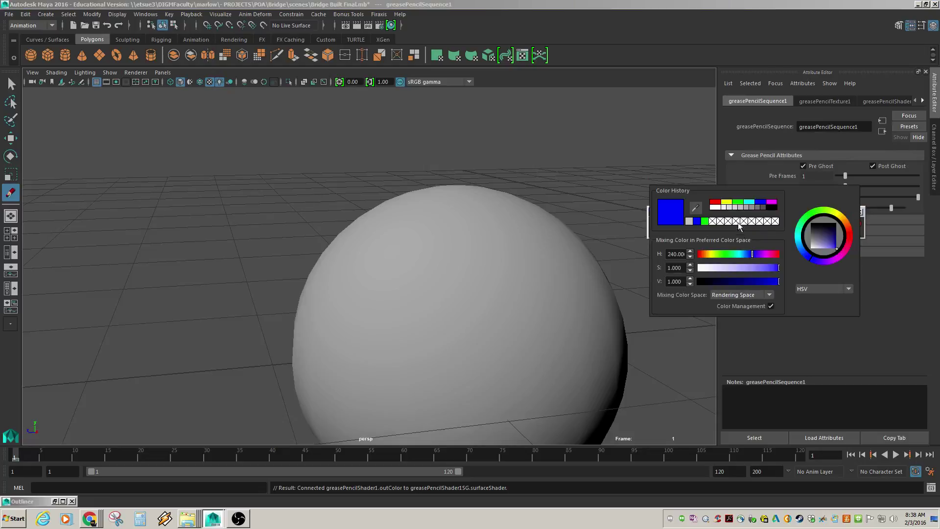
left_click(716, 203)
left_click(73, 112)
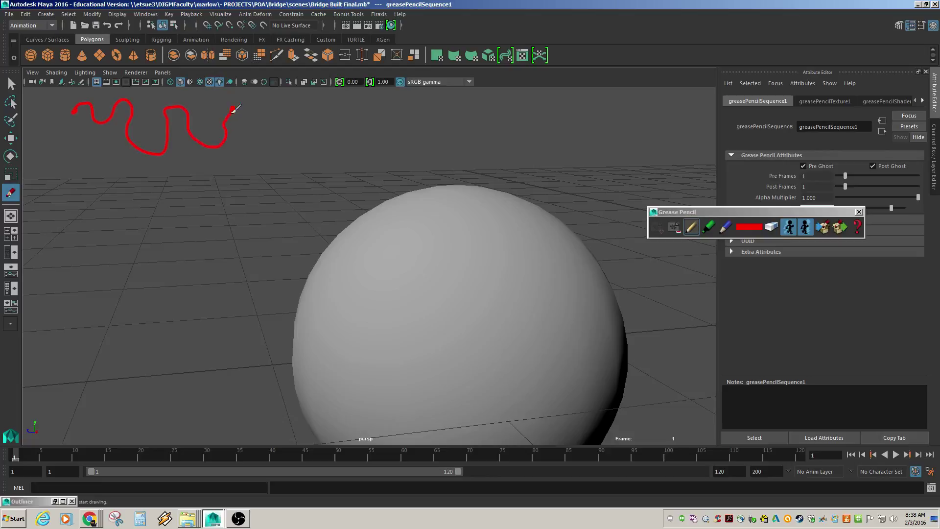
key("ctrl+z")
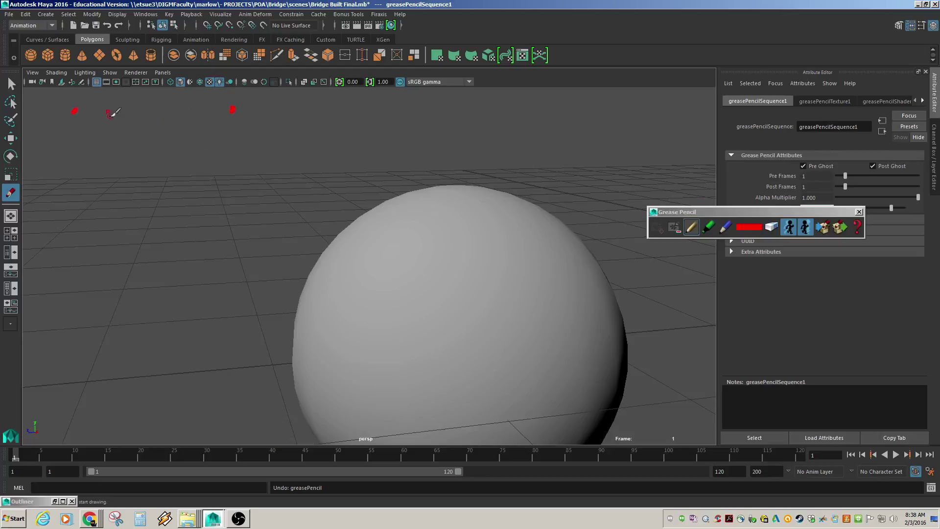
left_click_drag(80, 110, 124, 107)
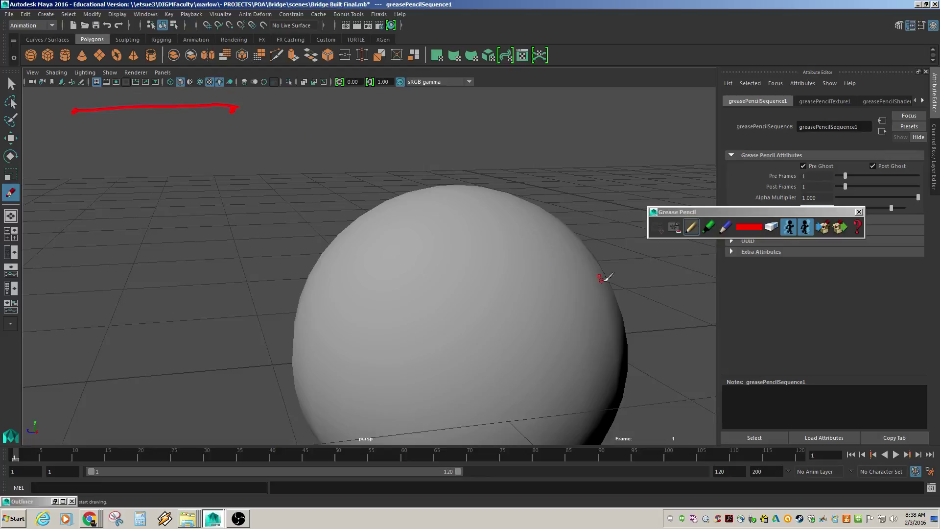
left_click(674, 226)
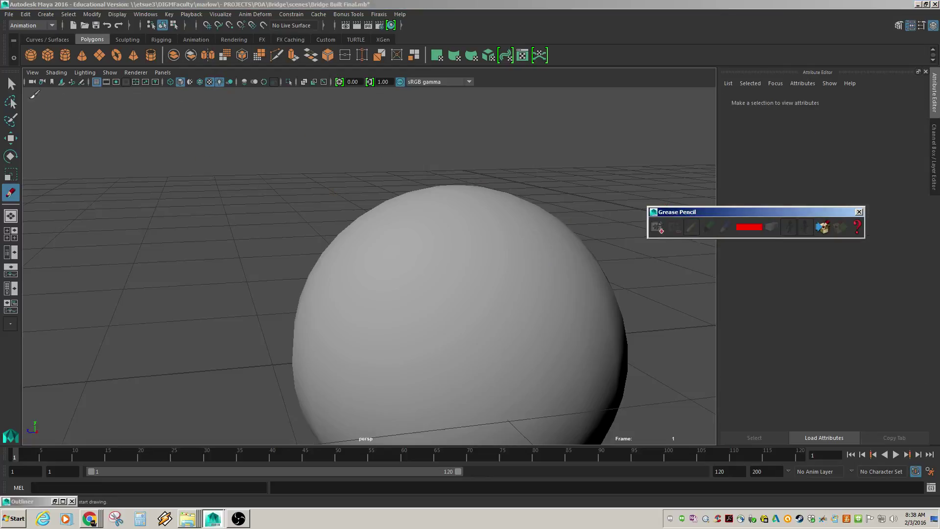
Select two neighbouring vertices on the sphere's upper side, and switch to edge selection to pick the edge between them
key("w")
left_click(396, 327)
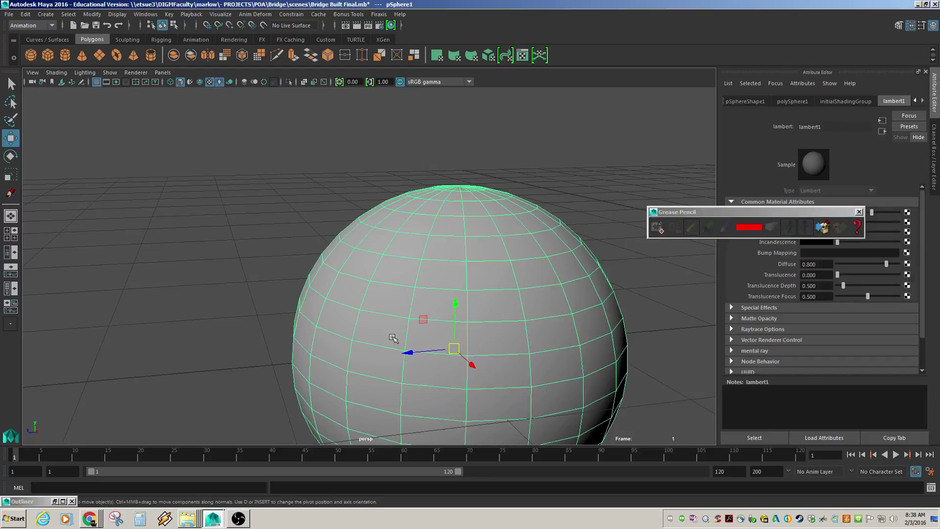
key("F9")
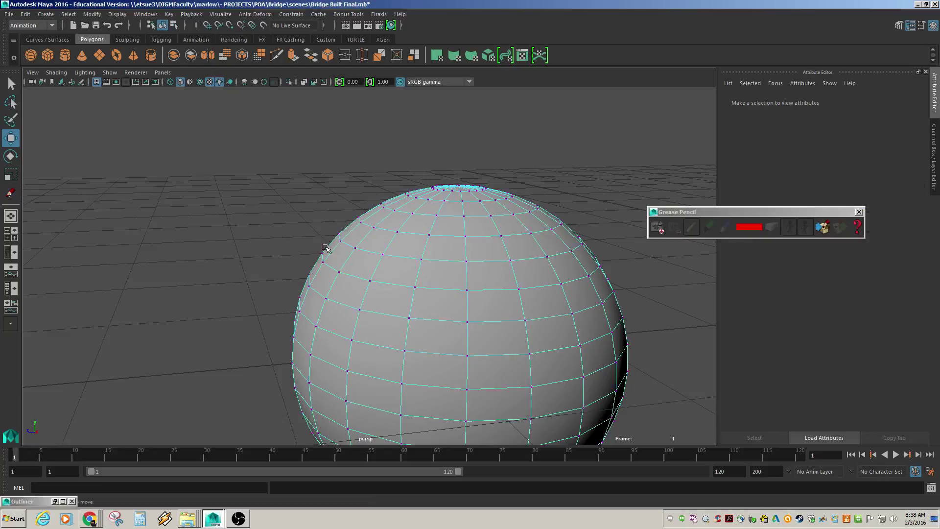
left_click(368, 281)
left_click_drag(407, 313, 430, 318, "alt")
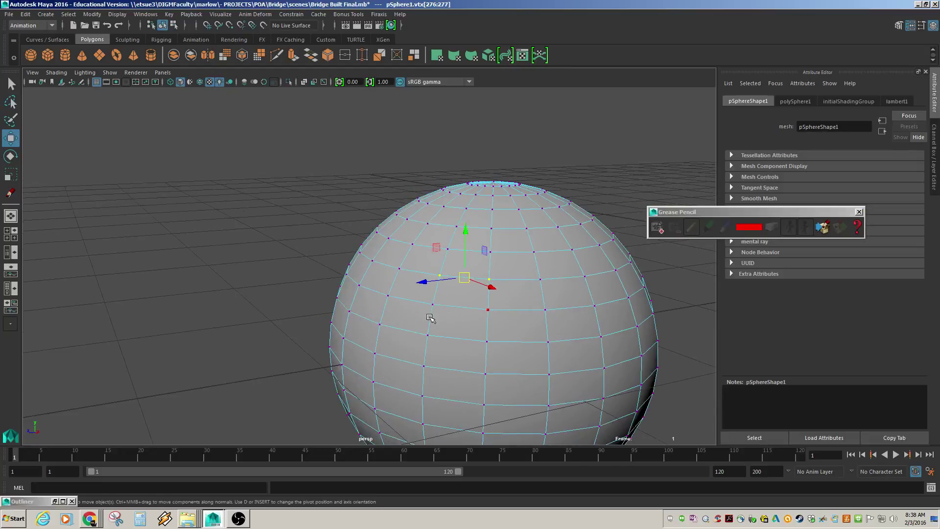
right_click_drag(429, 317, 539, 324, "alt")
middle_click_drag(539, 324, 461, 310, "alt")
right_click_drag(461, 310, 508, 288, "alt")
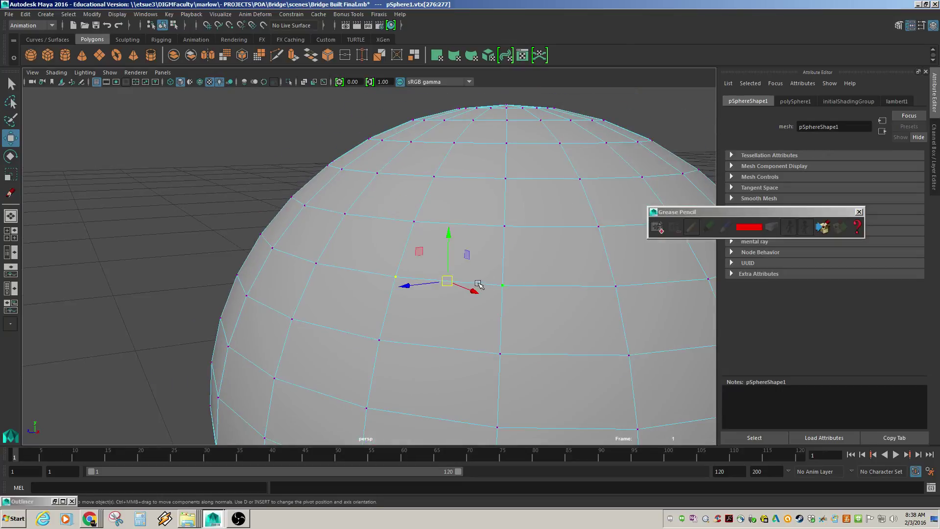
key("F10")
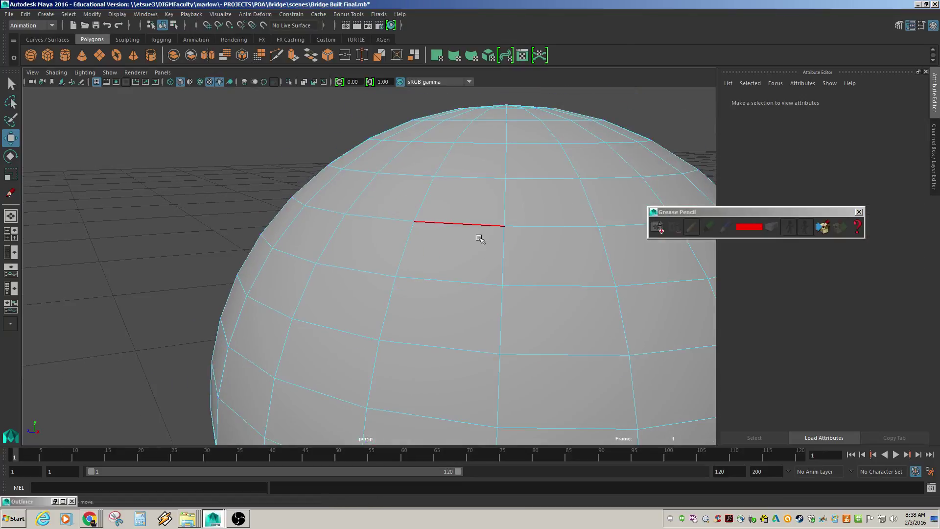
left_click(468, 286)
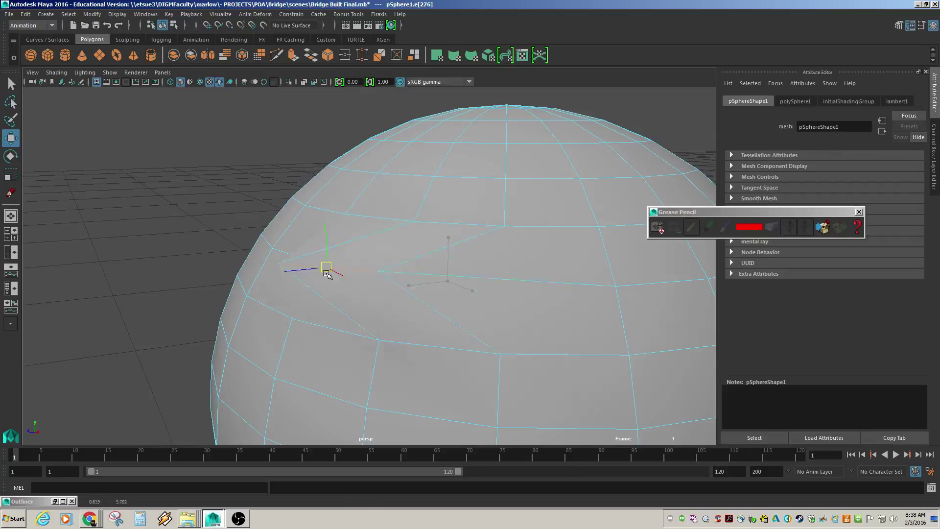
Try moving and scaling the selected edge, and undo both changes
left_click_drag(444, 267, 336, 300, "alt")
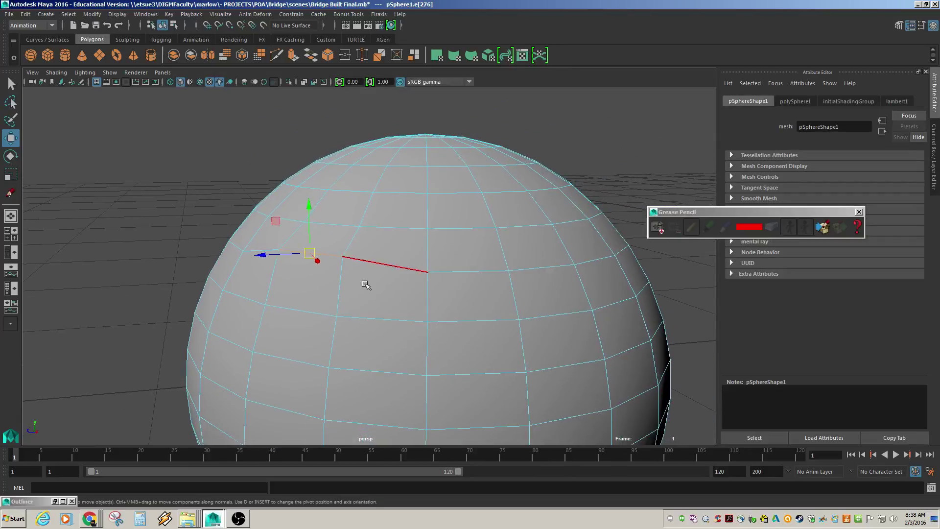
key("r")
left_click_drag(267, 255, 198, 254)
key("ctrl+z")
left_click_drag(287, 269, 254, 267, "alt")
key("ctrl+z")
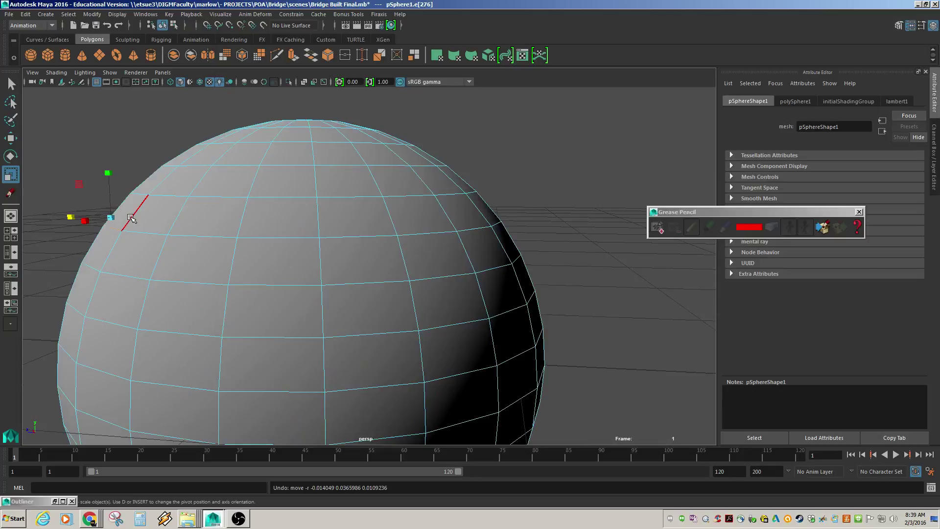
Add the neighbouring parallel edge to the selection, try scaling both edges down uniformly, and undo the scaling
left_click(139, 196)
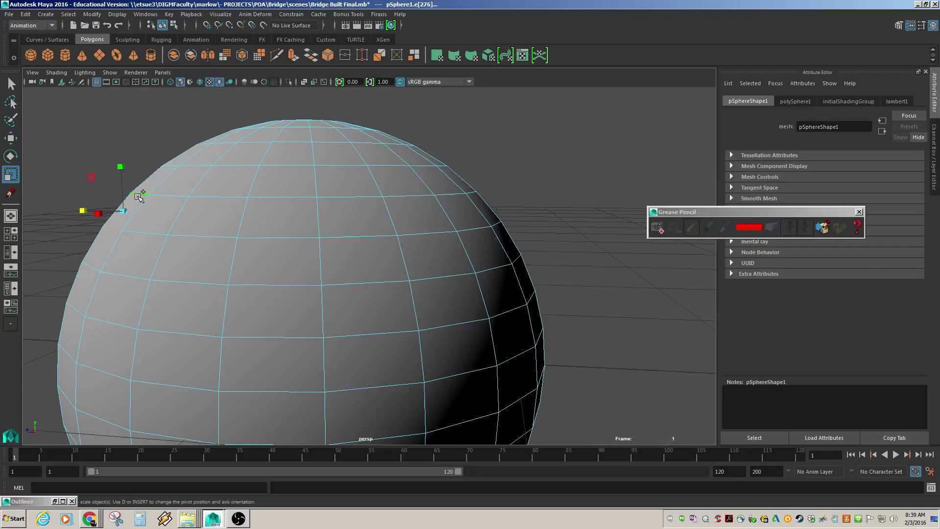
left_click(169, 167, "shift")
left_click_drag(137, 196, 129, 178)
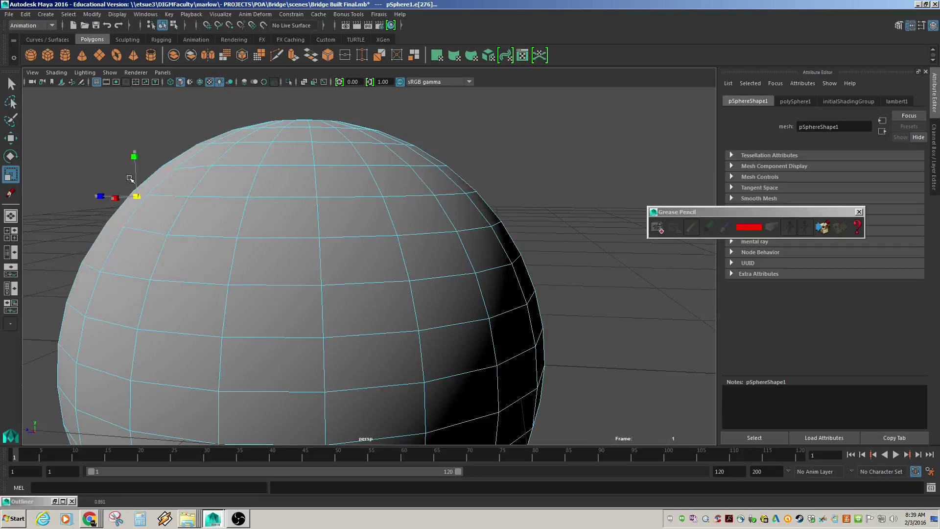
left_click_drag(117, 235, 433, 311, "alt")
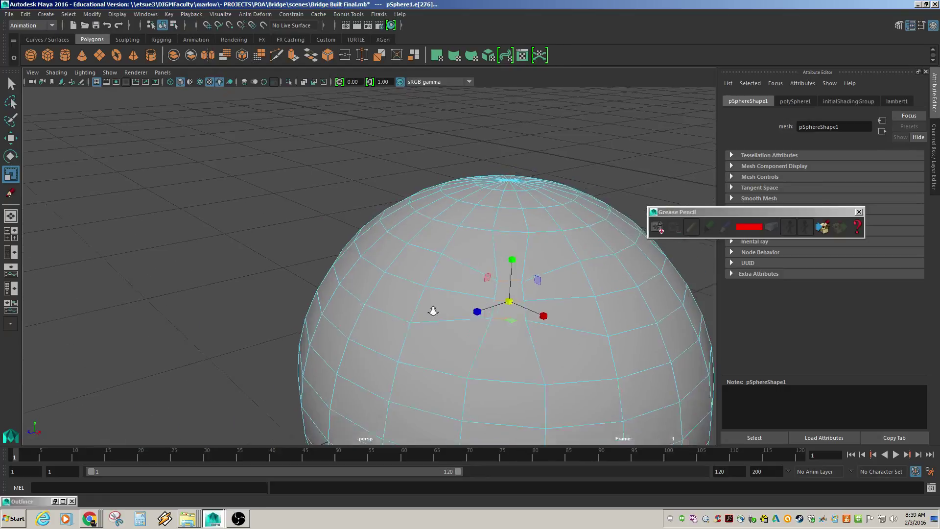
right_click_drag(434, 311, 392, 306, "alt")
key("ctrl+z")
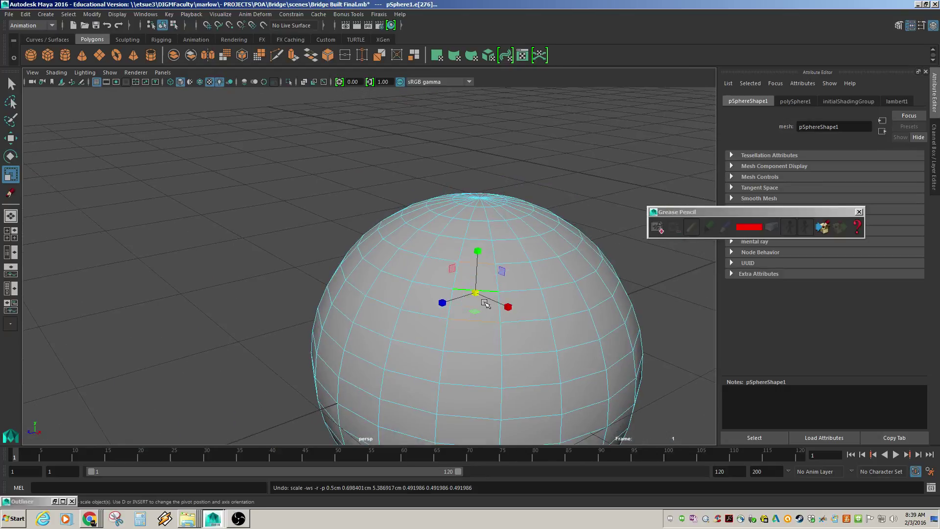
Try pulling the selected parallel edges up and away from the sphere, undo the move, and clear the selection
left_click_drag(557, 342, 338, 323, "alt")
key("w")
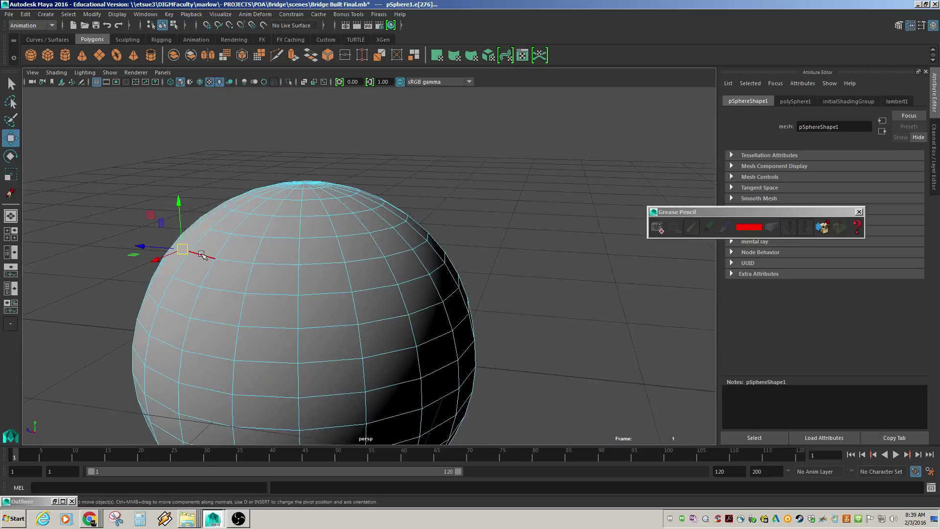
key("ctrl+e")
left_click_drag(201, 254, 152, 200)
key("e")
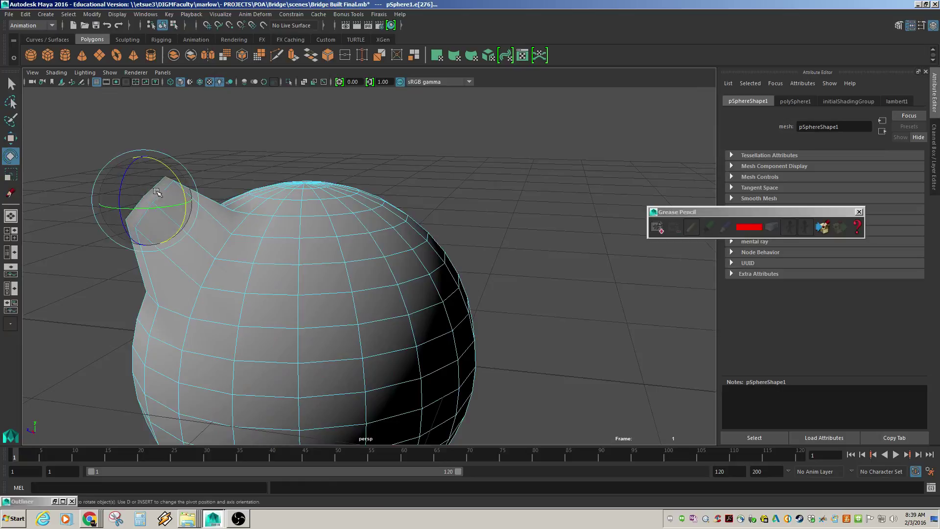
key("ctrl+z")
key("ctrl+z")
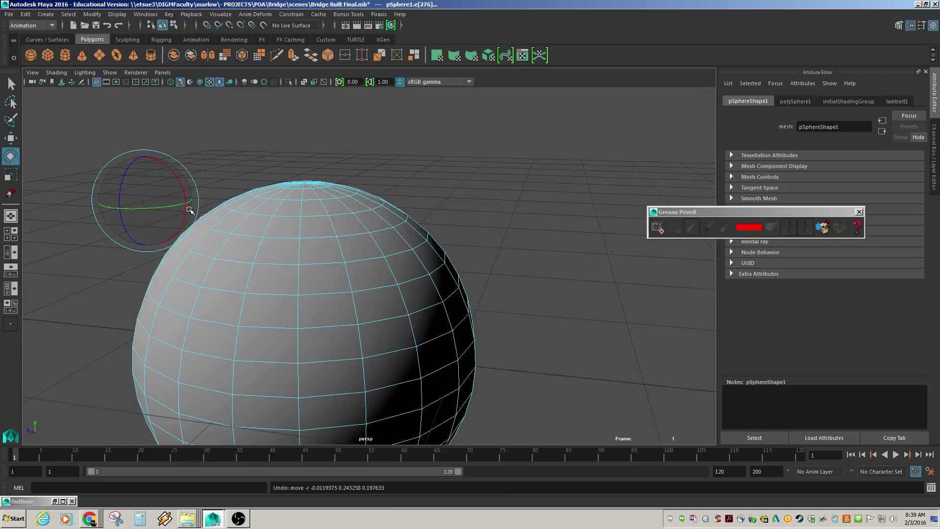
left_click_drag(190, 209, 221, 265, "alt")
left_click(550, 204)
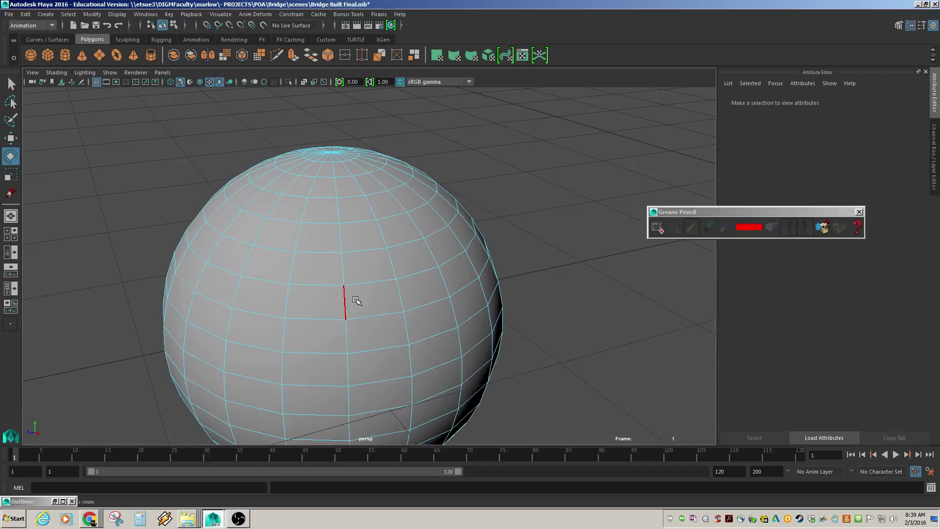
Try selecting successive edges of one horizontal ring on the sphere one by one, and clear the selection
left_click(307, 285)
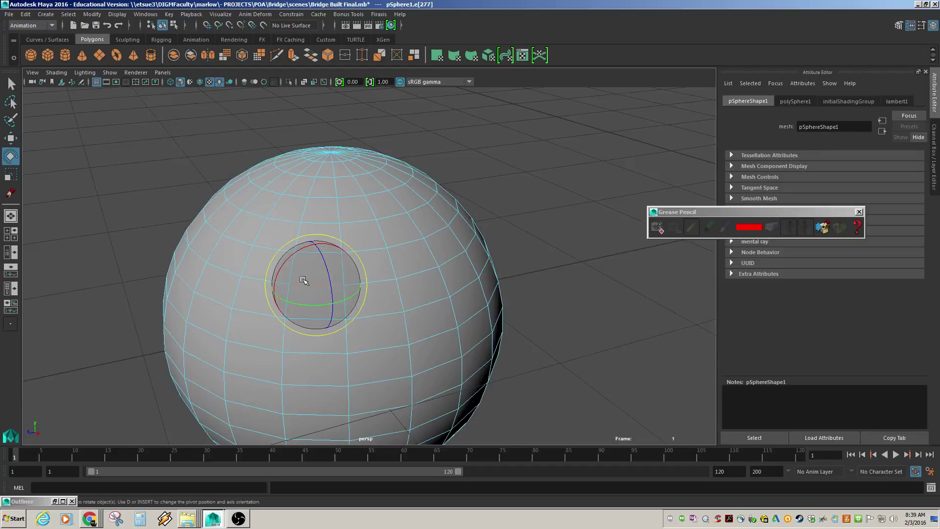
left_click(382, 279, "shift")
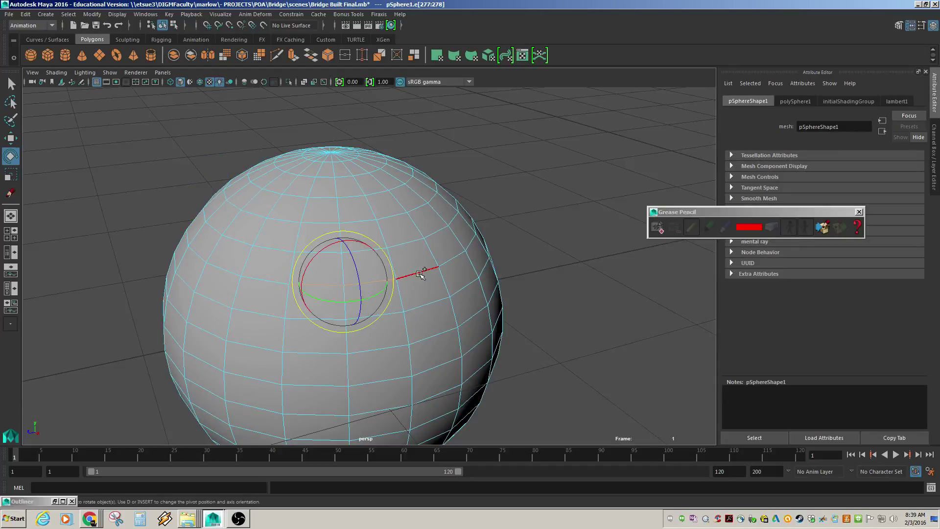
left_click(423, 271, "shift")
left_click(453, 258, "shift")
left_click(469, 246, "shift")
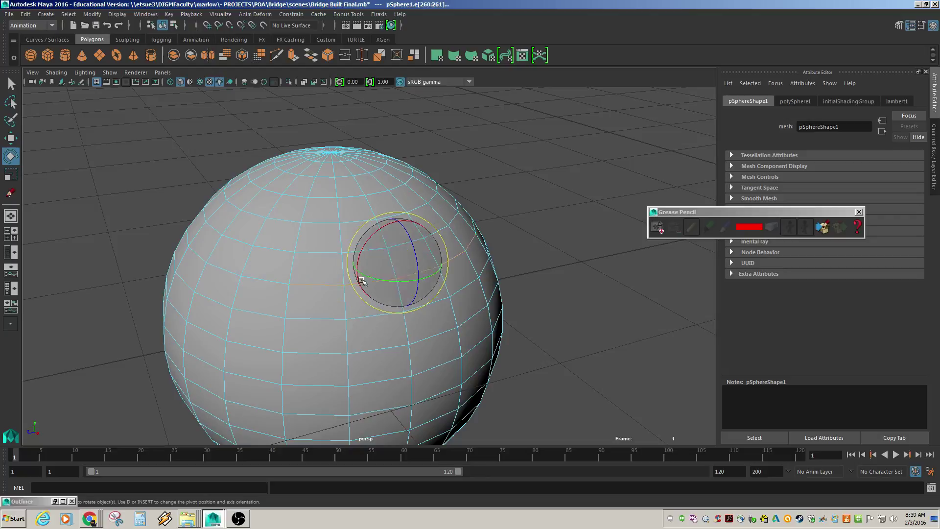
left_click(315, 283)
left_click(558, 294)
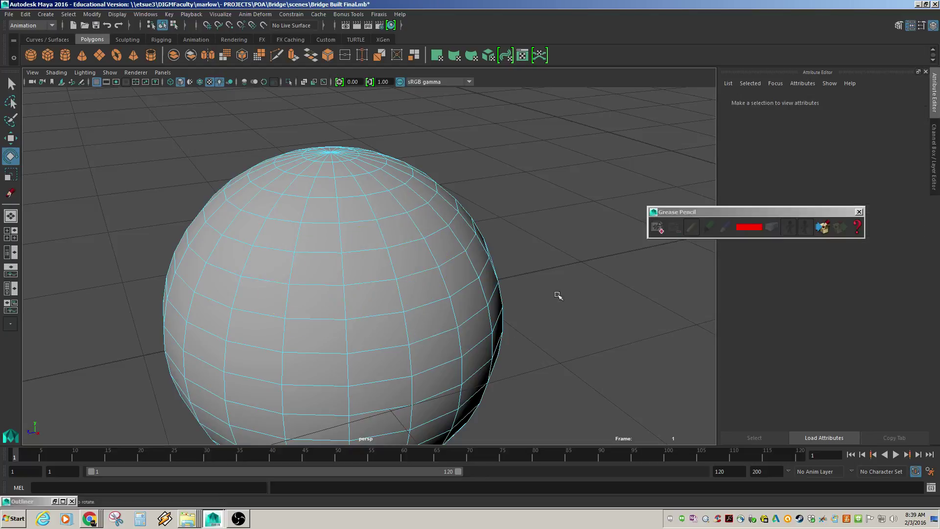
Try selecting the complete horizontal edge loop and separate edges in different rows, clearing the selection after each
double_click(319, 285)
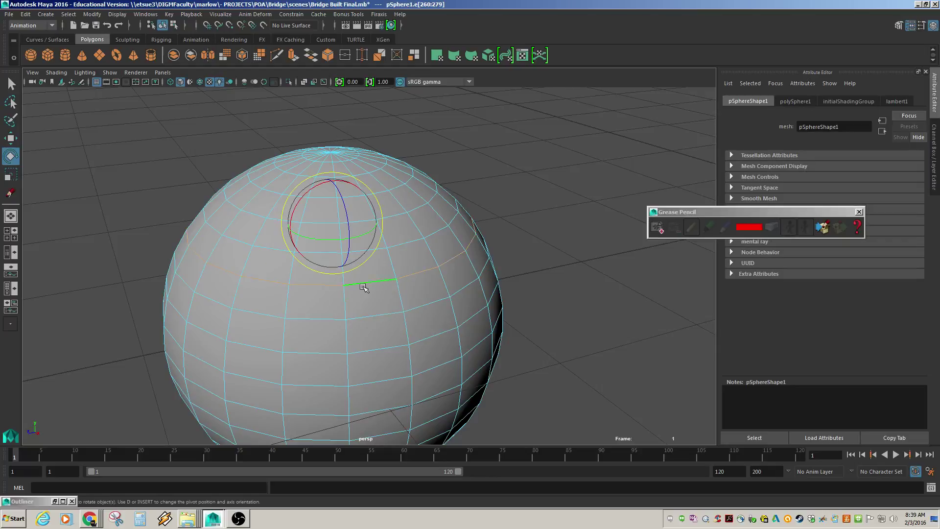
left_click(593, 320)
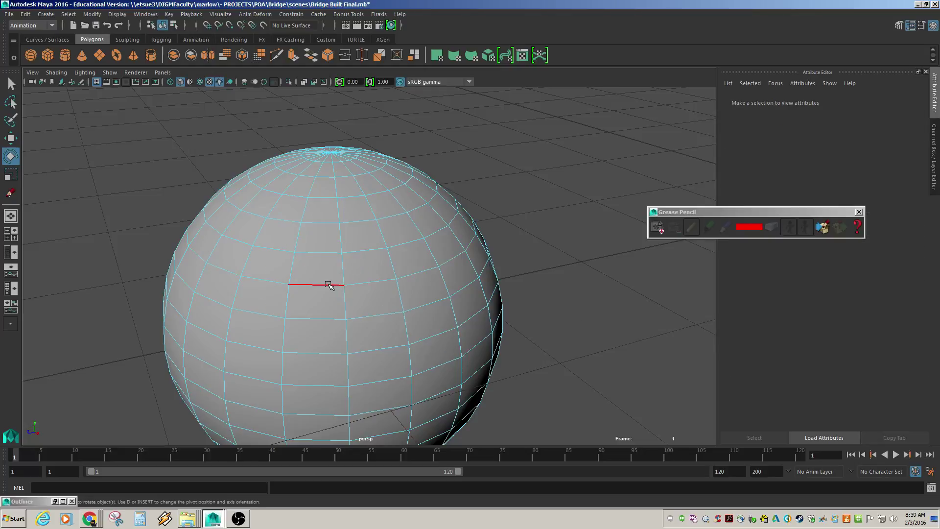
left_click(336, 283)
mouse_move(394, 254)
left_mouse_down()
mouse_move(432, 192)
mouse_move(353, 254)
mouse_move(273, 267)
mouse_move(284, 287)
left_mouse_up()
scroll(284, 286, "up", 4)
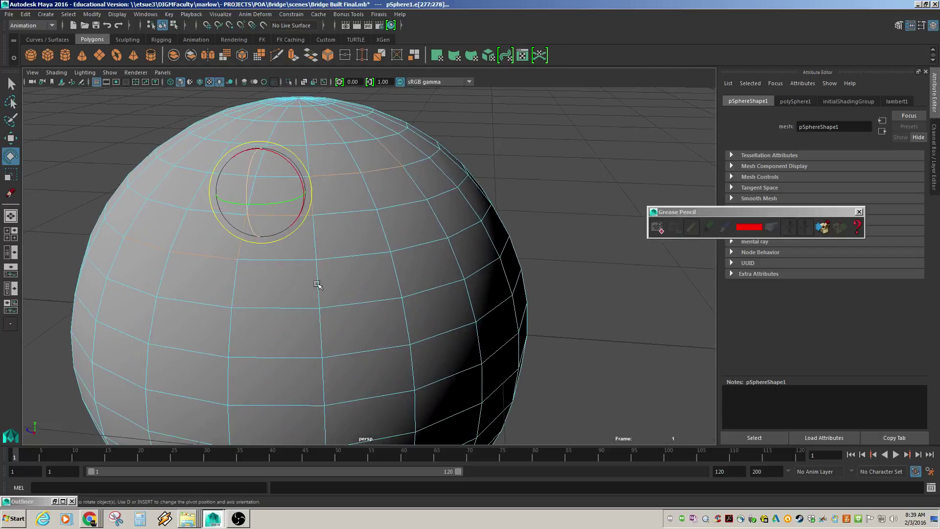
left_click_drag(170, 251, 188, 210)
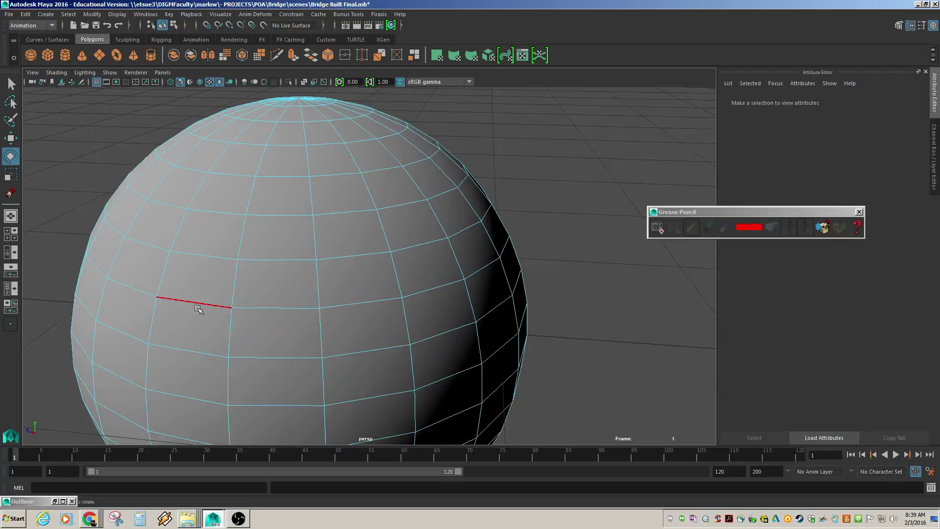
Select one edge on the sphere's upper side and extend the selection to its full horizontal edge loop
left_click(151, 247)
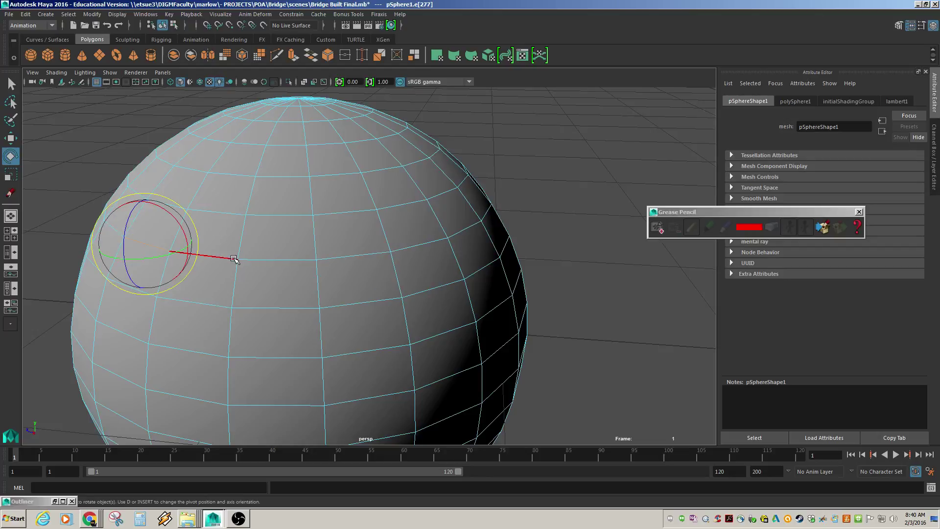
double_click(231, 260)
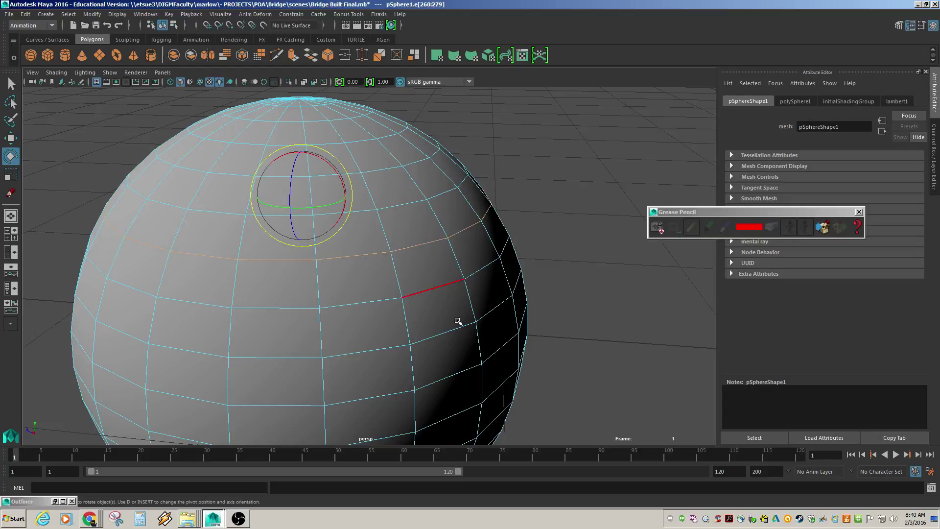
left_click_drag(386, 297, 359, 300, "alt")
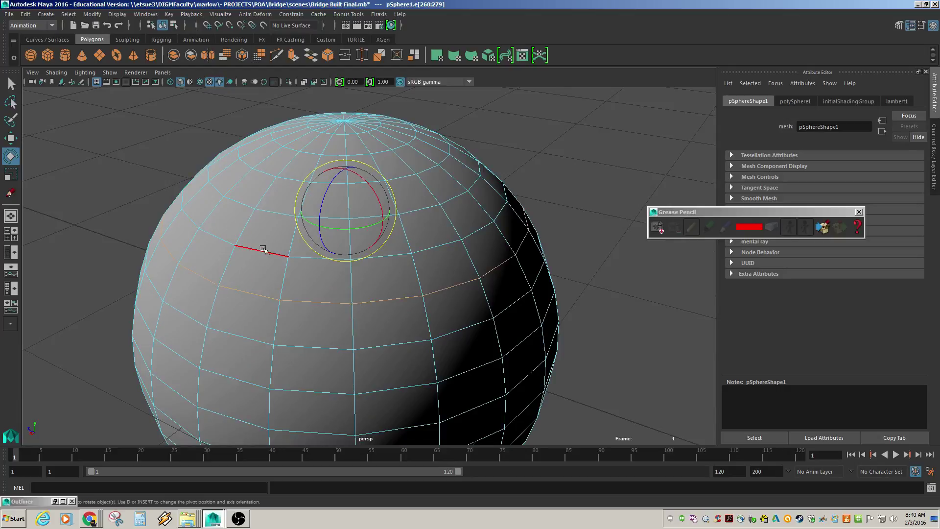
Select a vertical edge loop running up to the sphere's pole
double_click(227, 267)
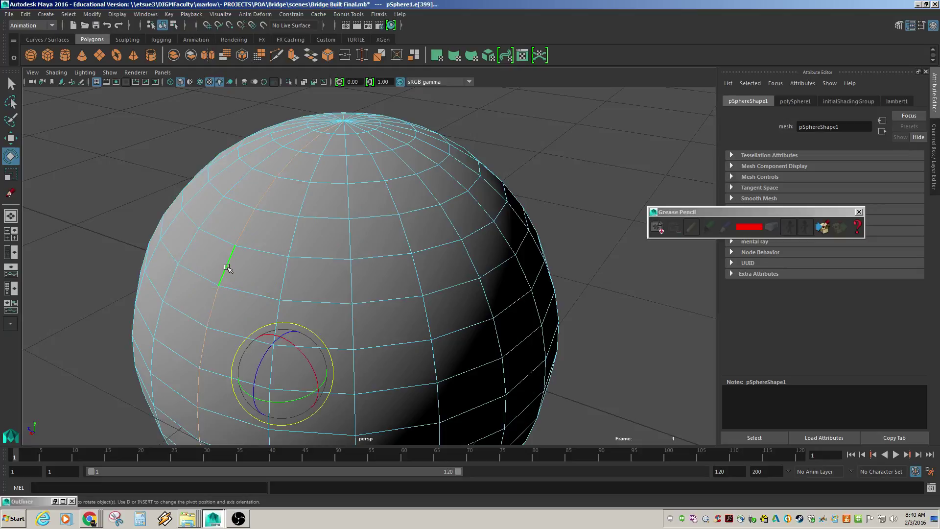
left_click_drag(283, 190, 271, 206, "alt")
right_click_drag(270, 239, 346, 255, "alt")
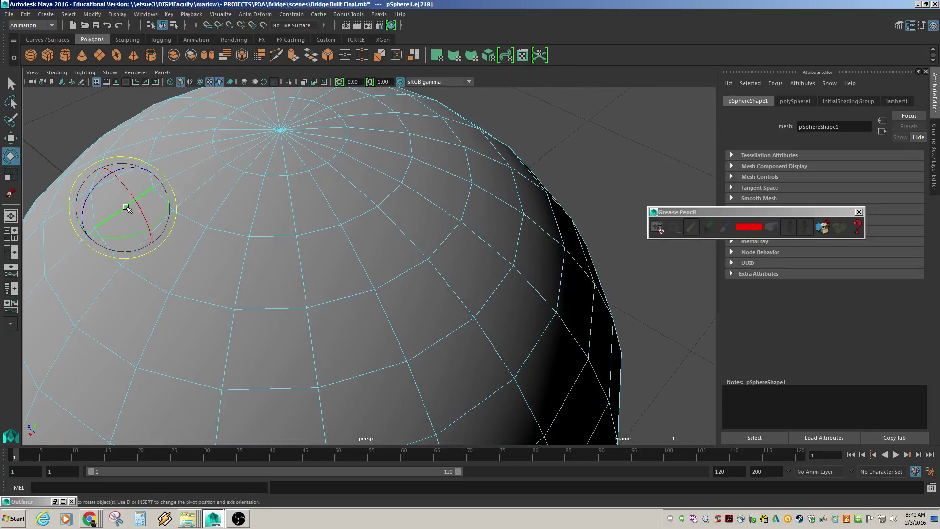
double_click(128, 208)
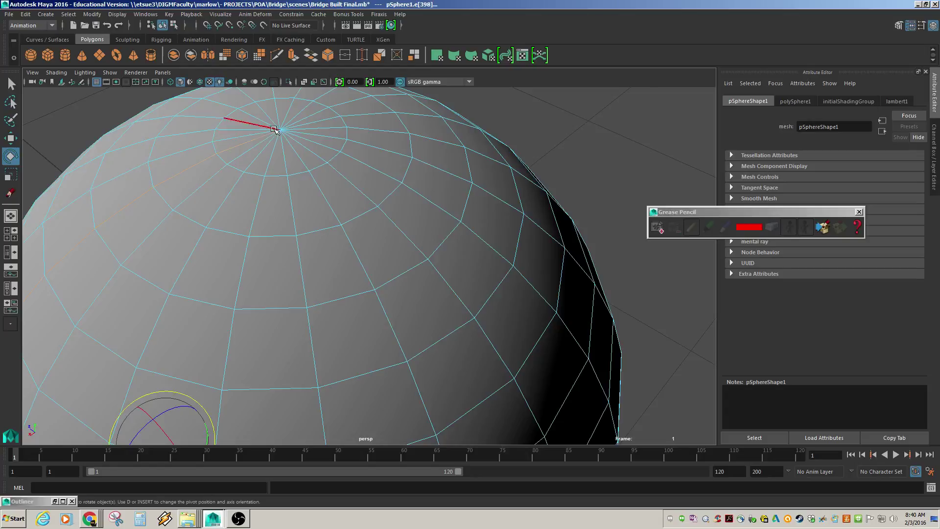
Examine the vertical edge loop where it meets the sphere's pole and runs down the side
left_click_drag(275, 147, 312, 234, "alt")
right_click_drag(312, 234, 388, 342, "alt")
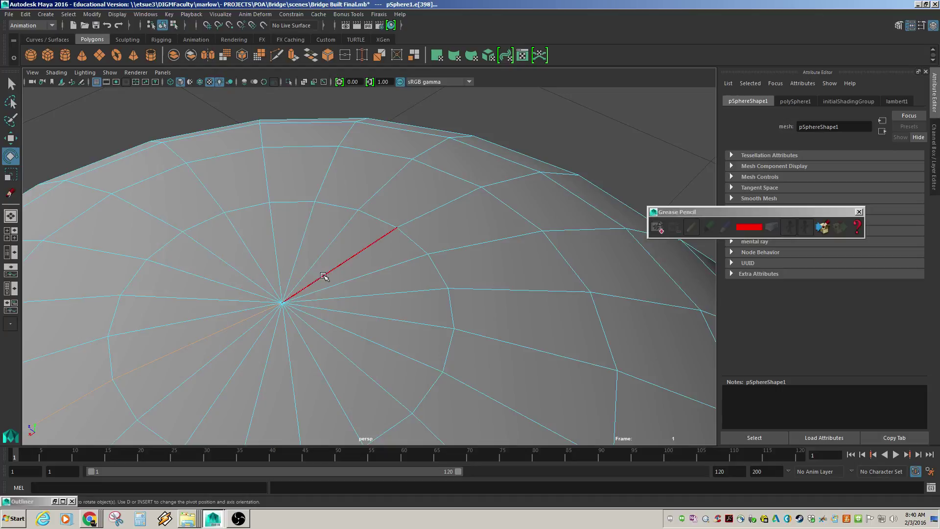
scroll(338, 319, "down", 8)
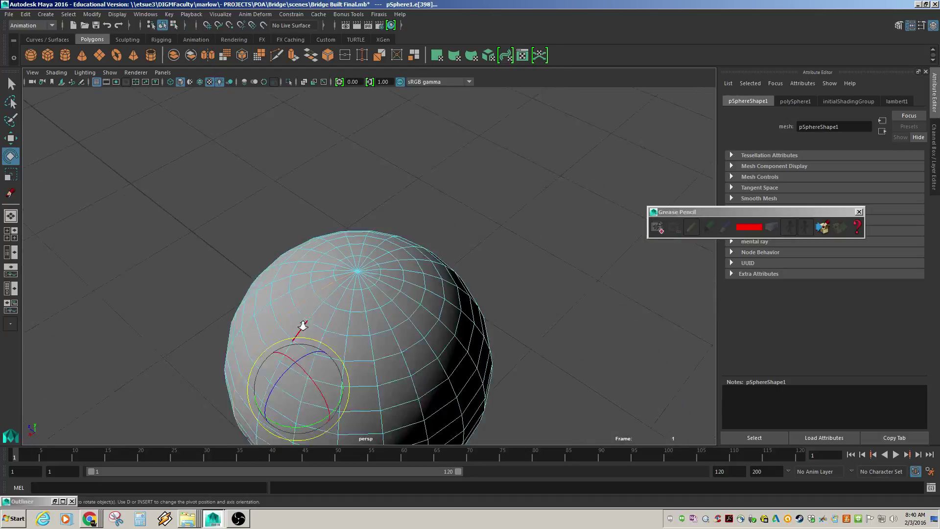
left_click_drag(319, 356, 370, 318, "alt")
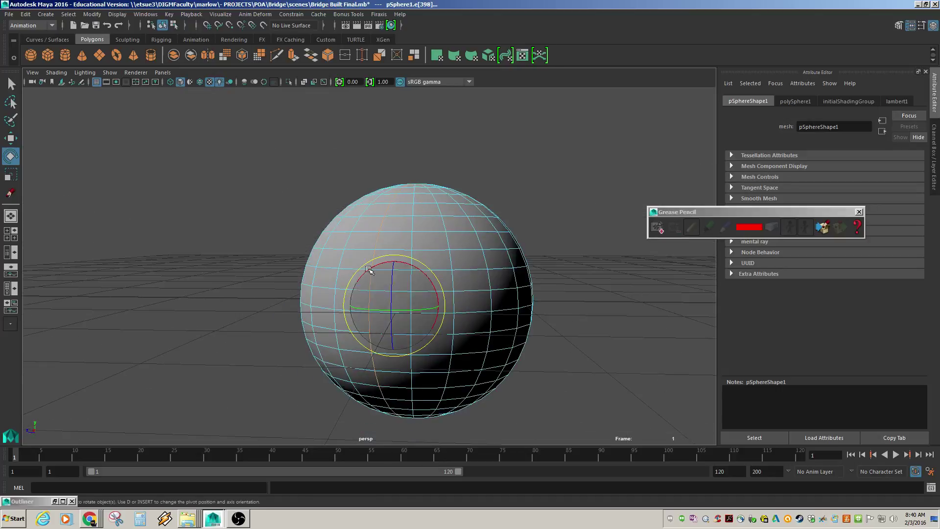
key("w")
scroll(305, 273, "up", 5)
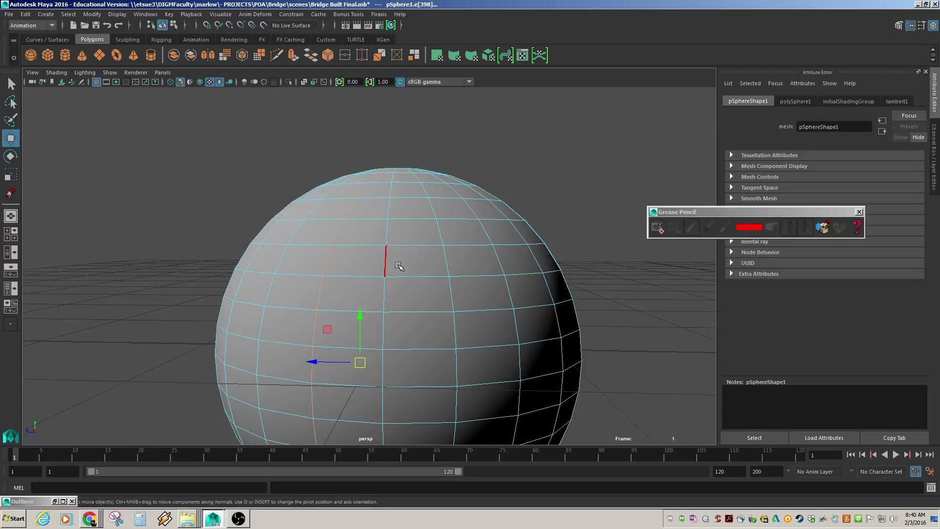
Switch the sphere to face selection and examine its four-sided side faces and the triangular faces around the pole
key("F11")
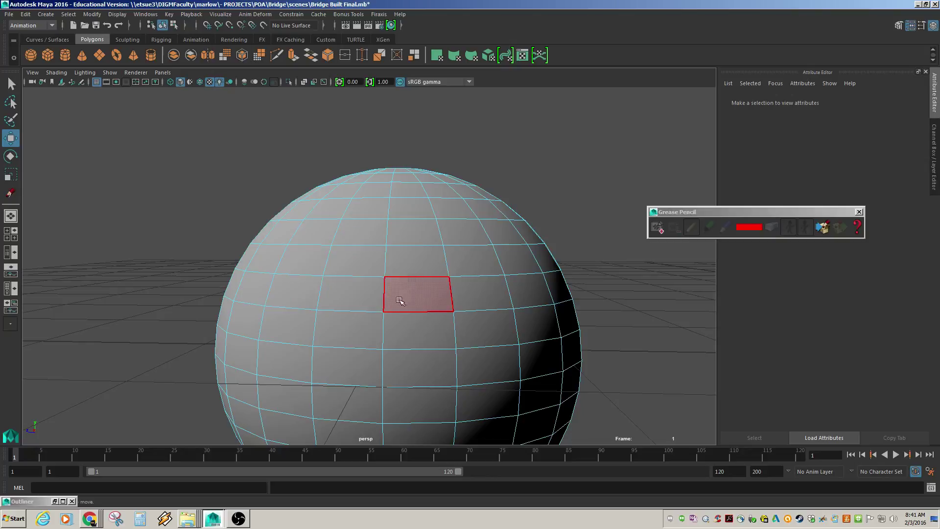
left_click_drag(399, 299, 300, 325, "alt")
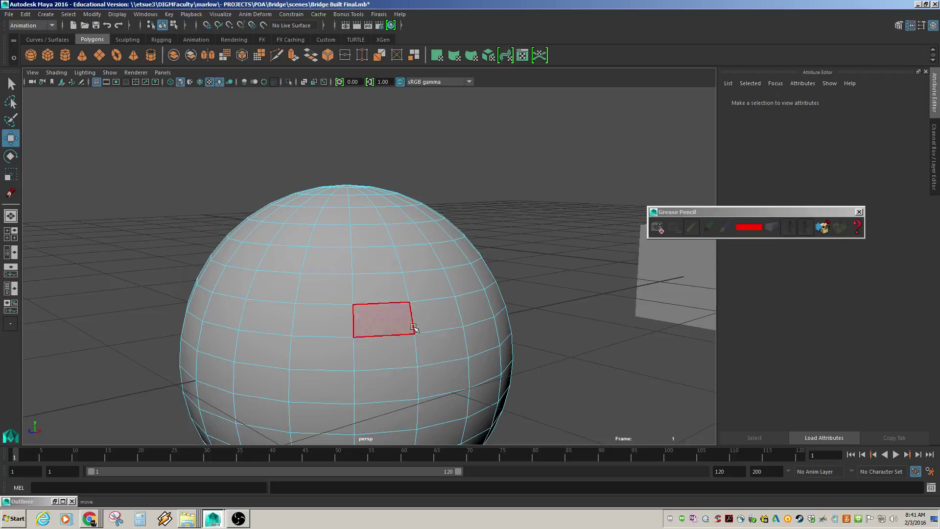
left_click_drag(371, 229, 378, 256, "alt")
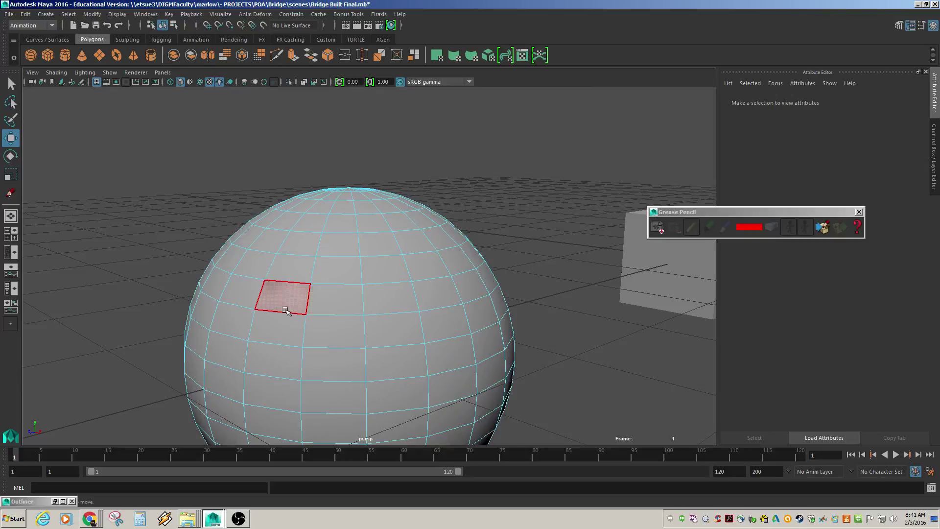
right_click_drag(284, 301, 373, 324, "alt")
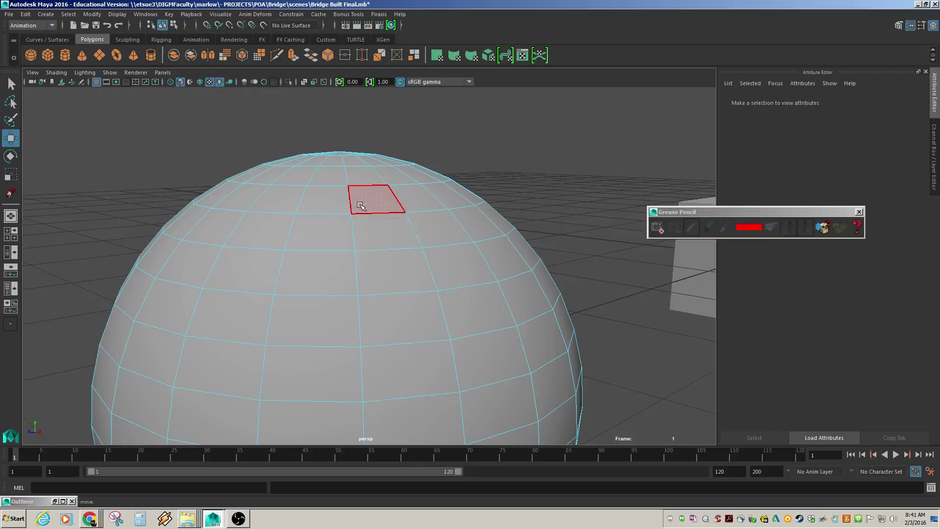
left_click_drag(369, 201, 385, 296, "alt")
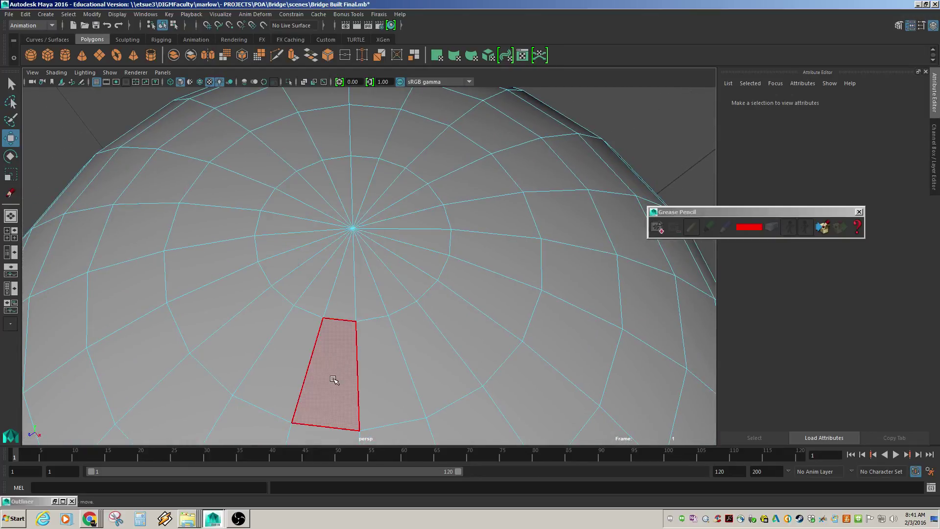
middle_click_drag(336, 377, 359, 310, "alt")
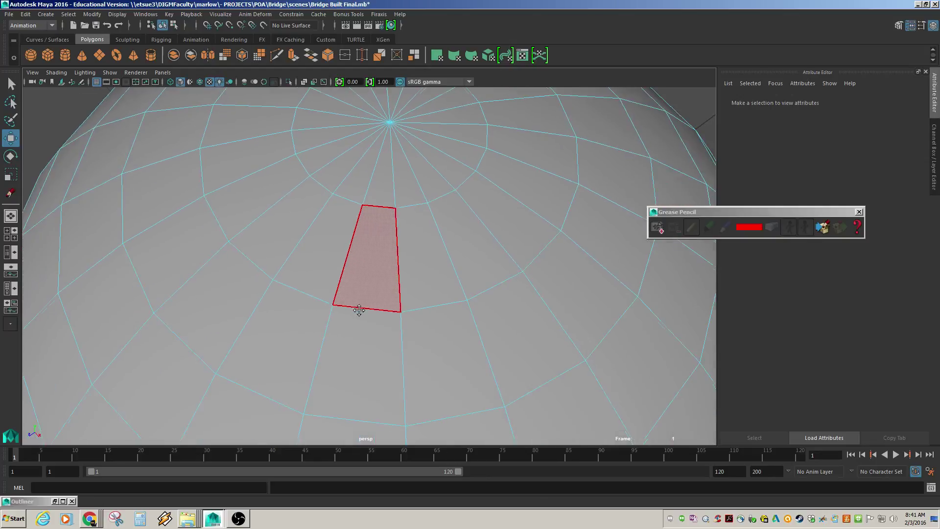
right_click_drag(368, 314, 276, 282, "alt")
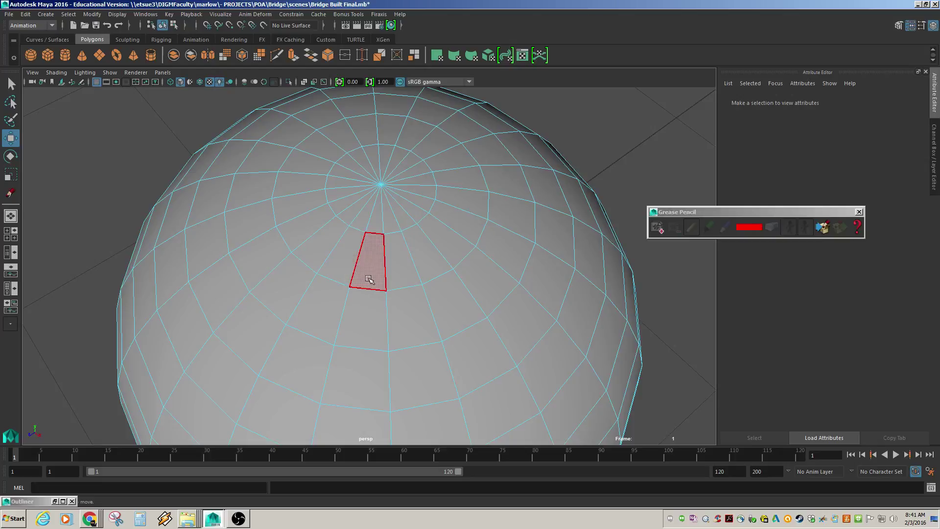
scroll(371, 318, "down", 5)
left_click_drag(374, 361, 405, 323, "alt")
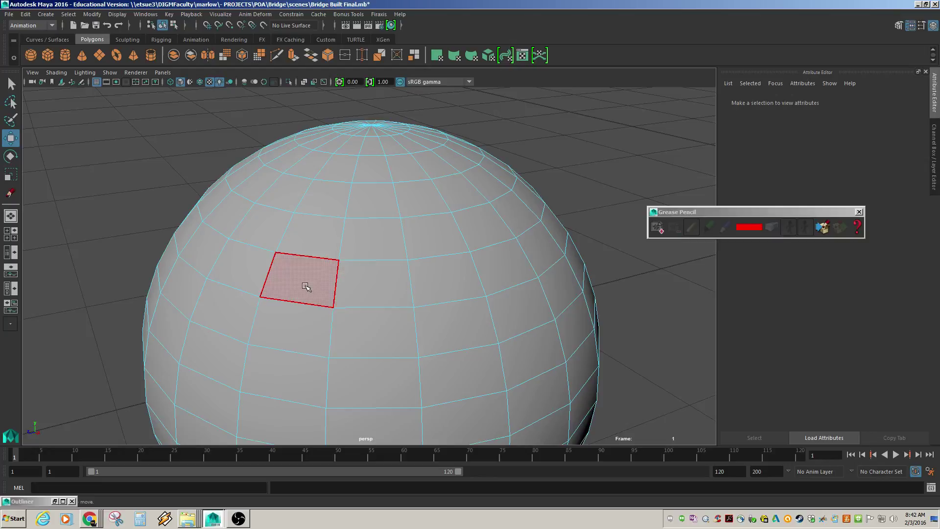
left_click_drag(318, 223, 313, 243, "alt")
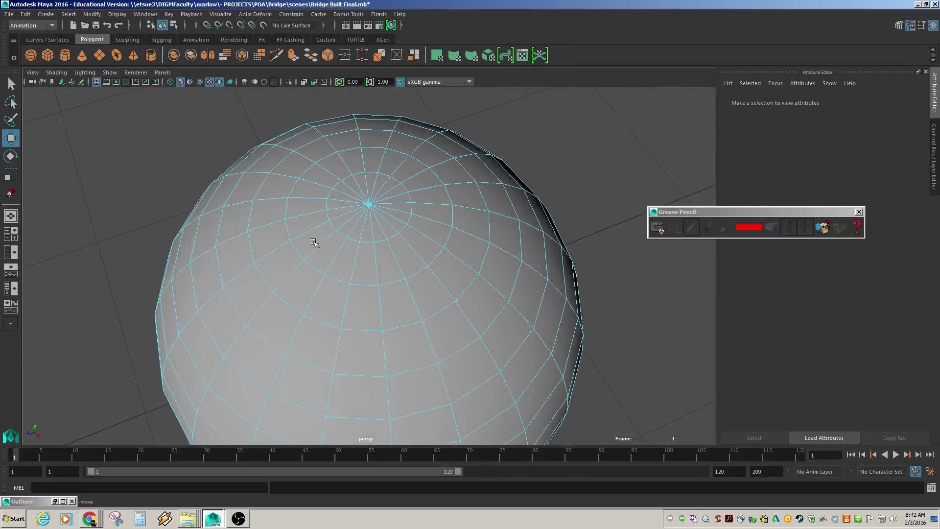
scroll(379, 220, "up", 3)
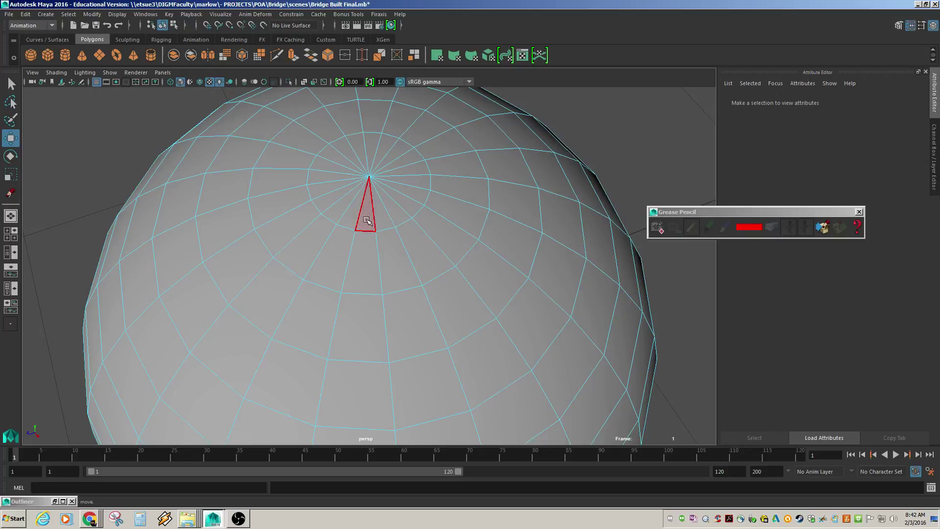
scroll(347, 259, "down", 3)
left_click_drag(348, 260, 363, 277, "alt")
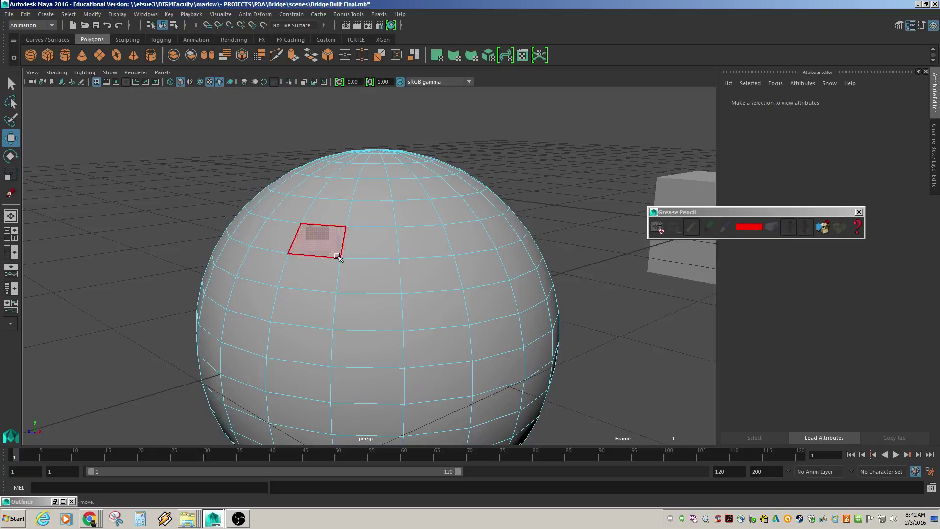
Try enlarging a single face on the sphere's upper half, pulling it away from the surface and rotating it
left_click(385, 278)
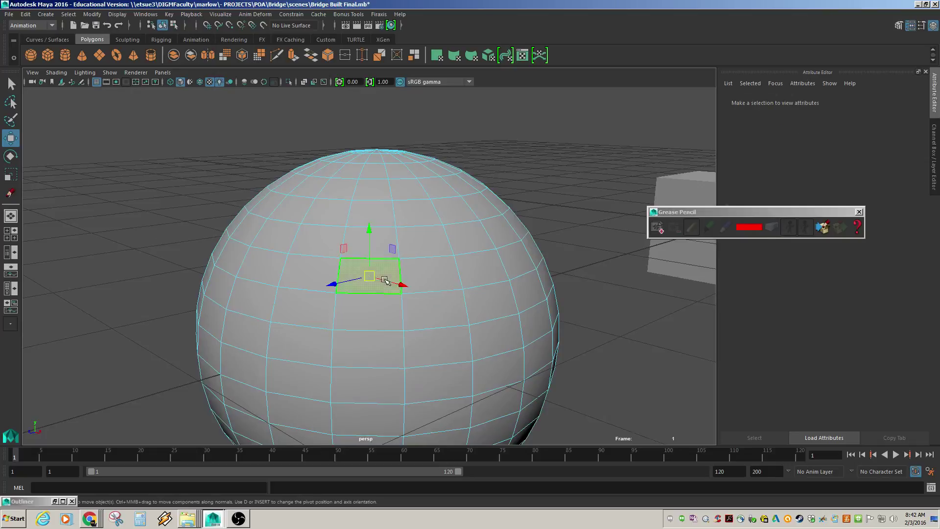
key("r")
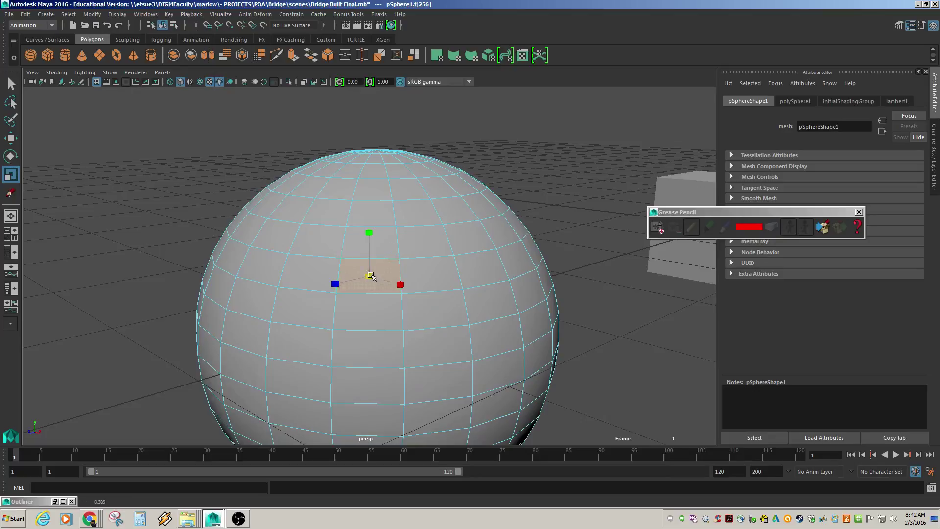
left_click_drag(370, 276, 299, 295)
left_click(201, 247)
key("w")
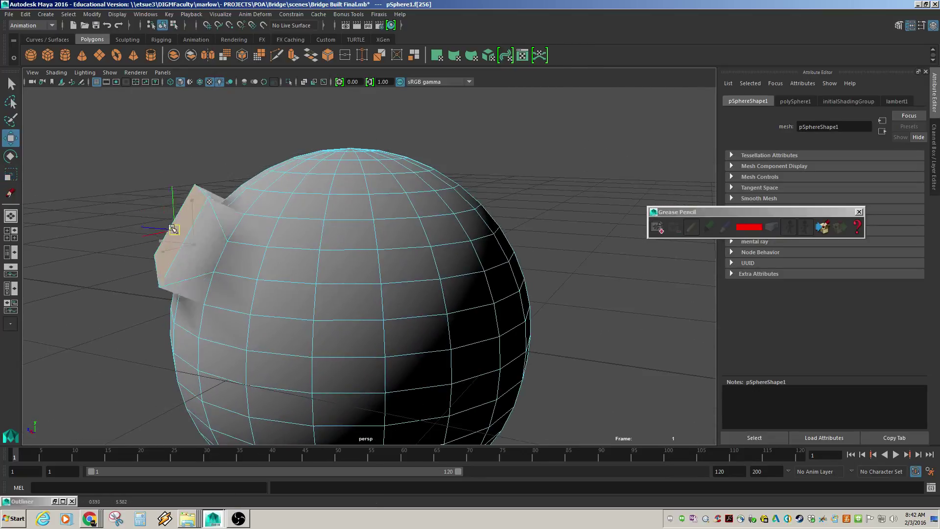
left_click_drag(179, 232, 134, 197)
key("e")
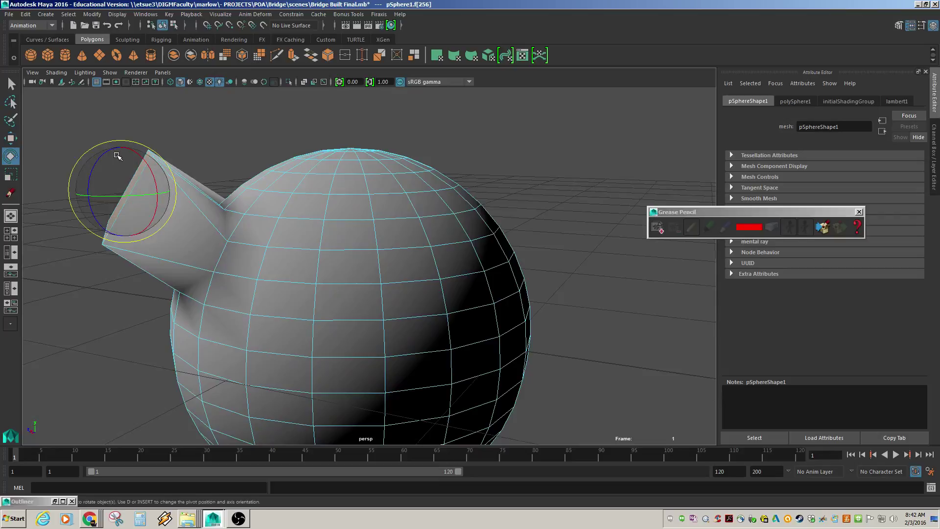
left_click_drag(116, 156, 203, 220)
Undo the rotation, movement and scaling of the single face
key("ctrl+z")
key("ctrl+z")
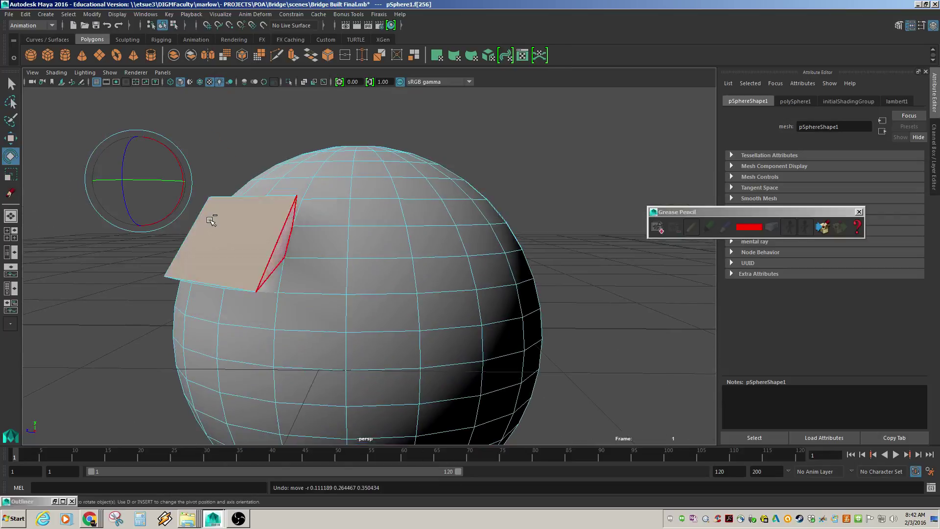
key("ctrl+z")
Try selecting one face and all faces of the sphere, clearing the selection after each
left_click(319, 245)
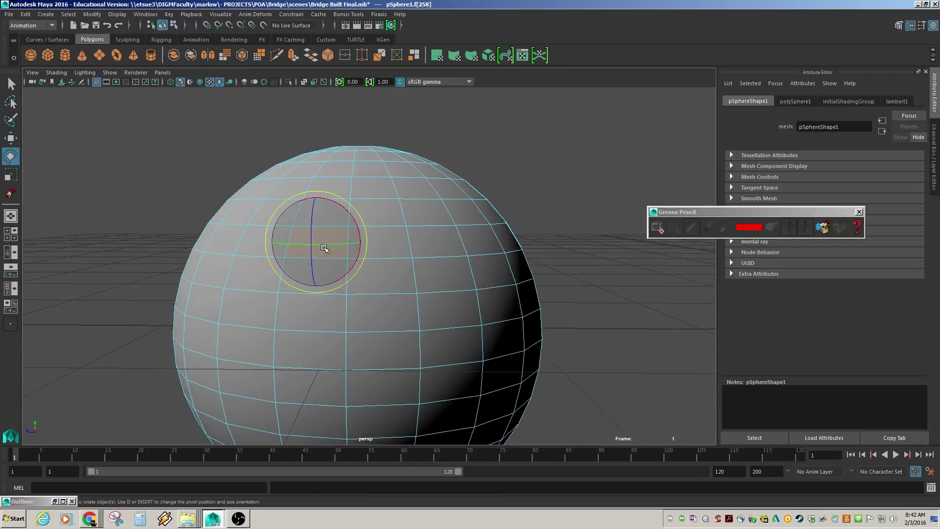
left_click(556, 248)
double_click(323, 242)
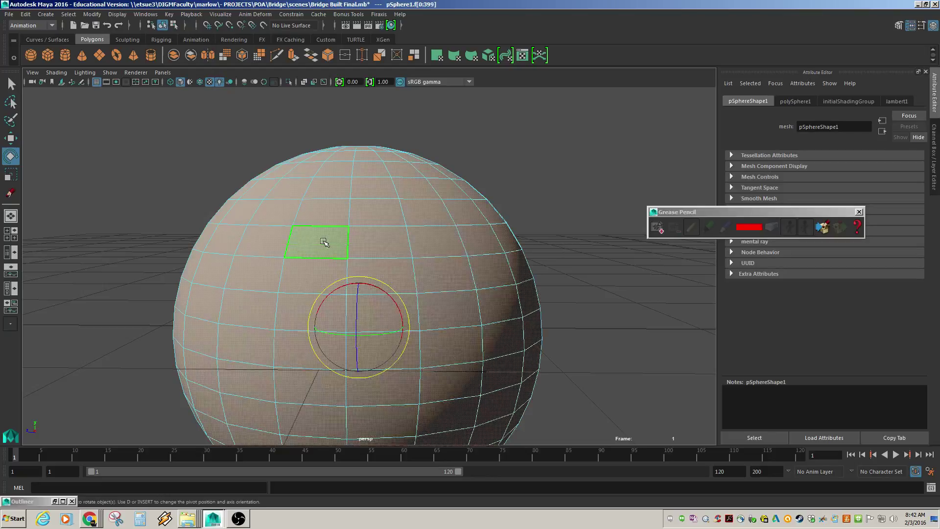
left_click(573, 226)
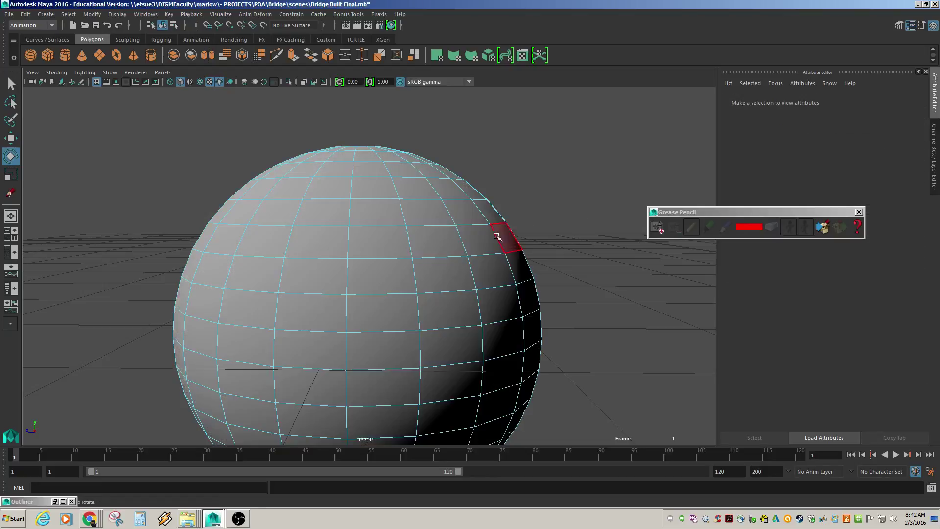
Select the horizontal face loop on the sphere's upper half and try rotating it, undoing that before scaling it outwards to about 1.54
left_click(335, 248)
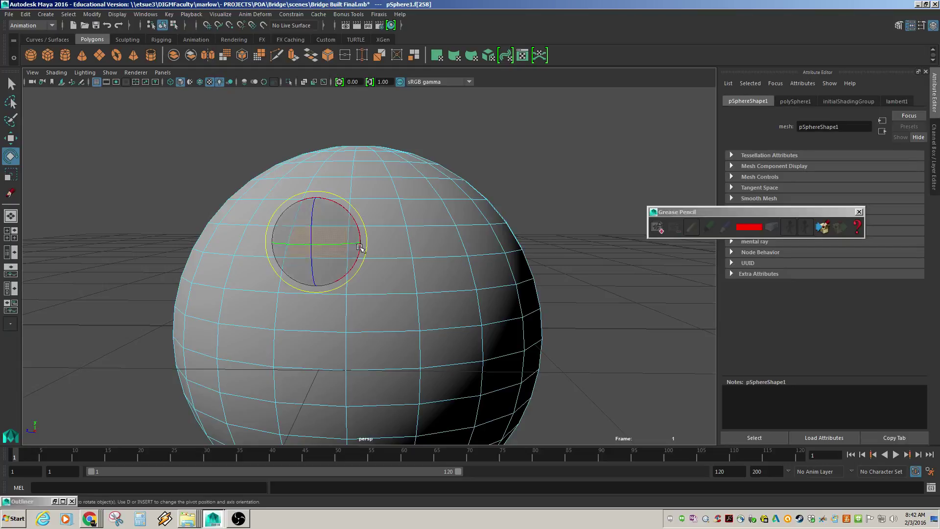
double_click(393, 243, "shift")
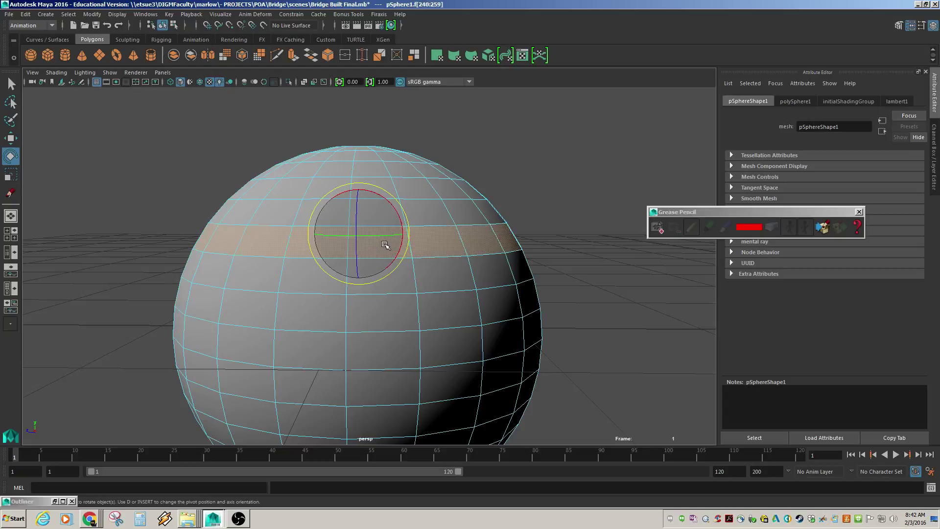
left_click_drag(376, 225, 481, 258)
key("ctrl+z")
key("r")
Try selecting the full horizontal face loop just below the widened brim and scaling it
left_click(384, 351)
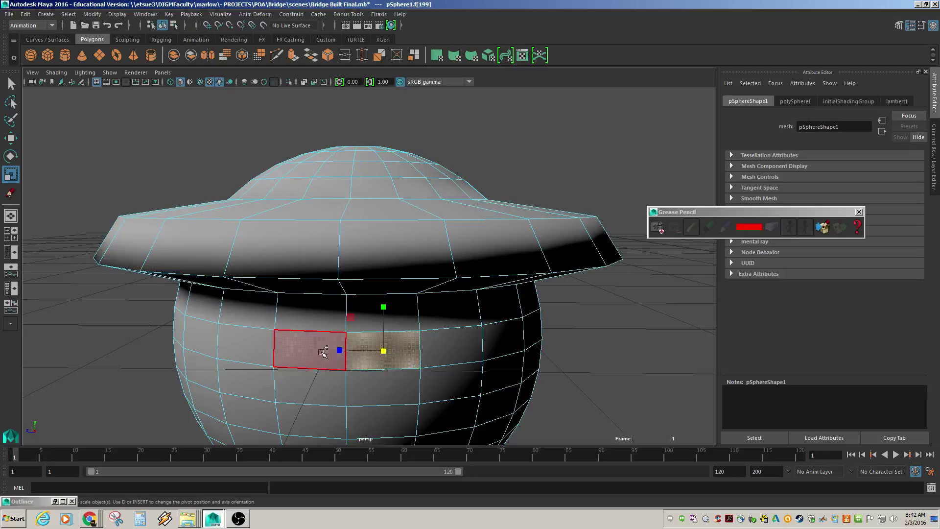
double_click(312, 353, "shift")
left_click_drag(359, 312, 484, 347)
scroll(483, 347, "down", 5)
left_click_drag(352, 327, 333, 325, "alt")
Undo the scaling of both face loops to restore the plain sphere
key("ctrl+z")
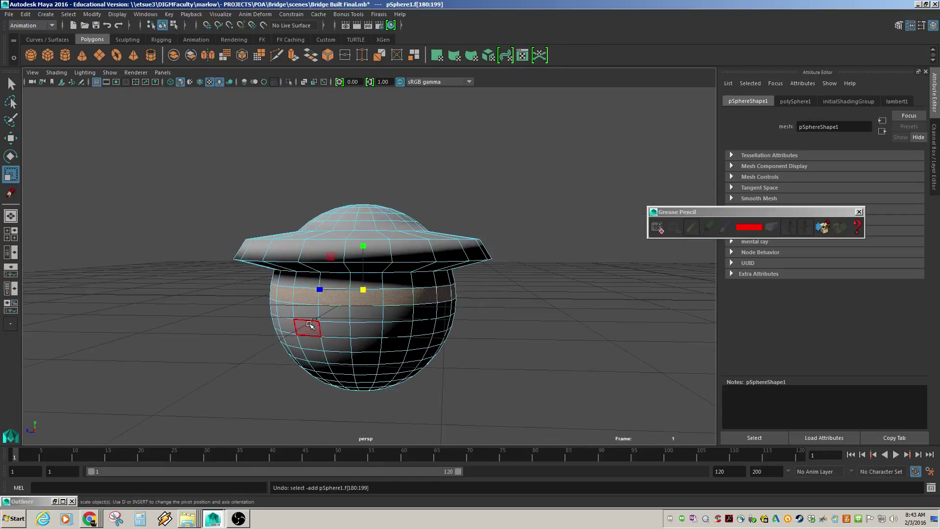
key("ctrl+z")
key("ctrl+z")
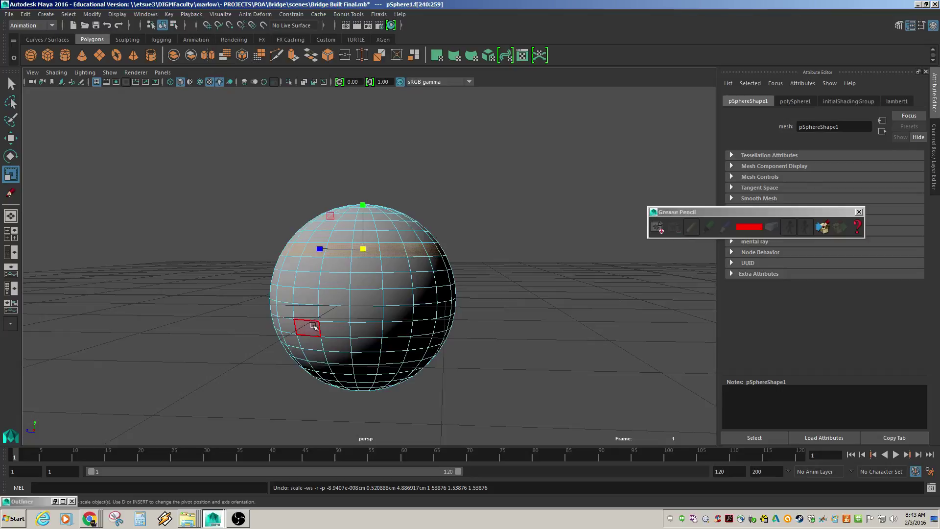
Return to object selection and delete the whole sphere
left_click(427, 224)
left_click(327, 298)
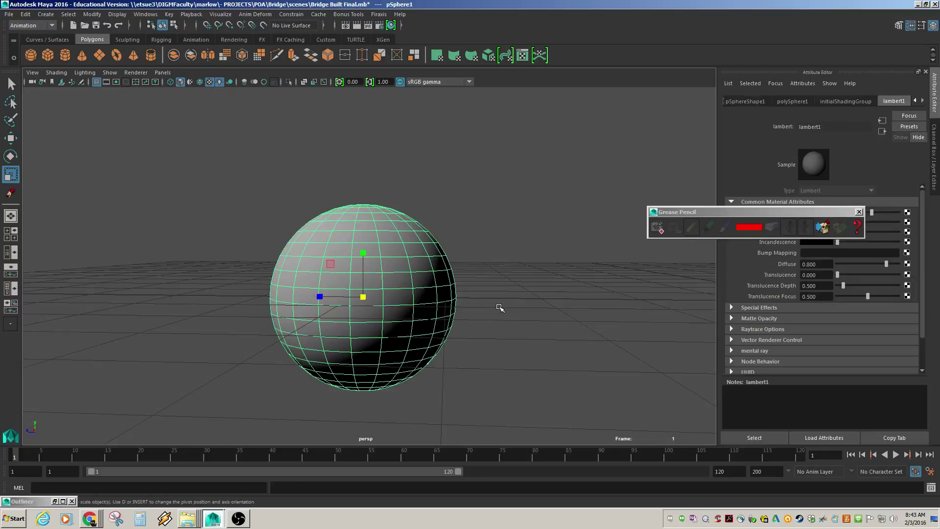
key("Delete")
Try scaling the cube into a slab by lengthening it, reducing its height and widening it slightly
left_click_drag(589, 317, 364, 307, "alt")
right_click_drag(364, 307, 409, 325, "alt")
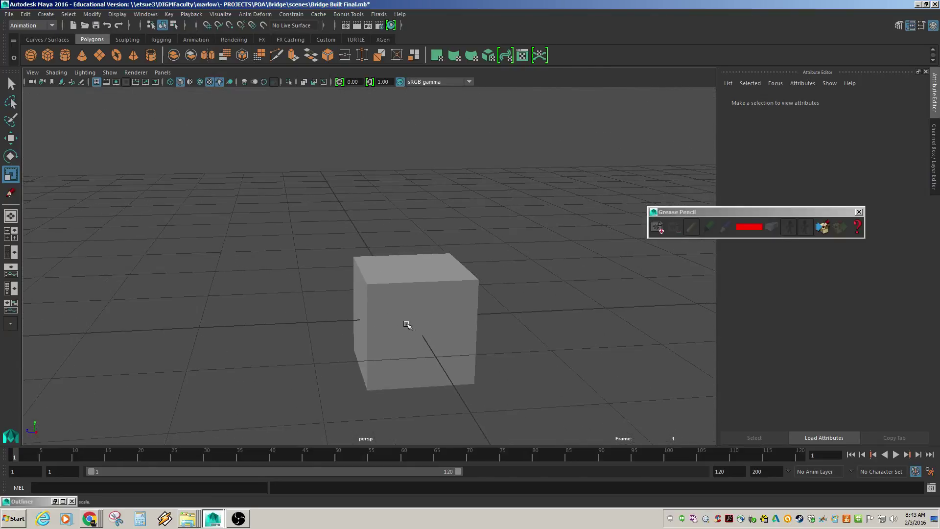
left_click(408, 331)
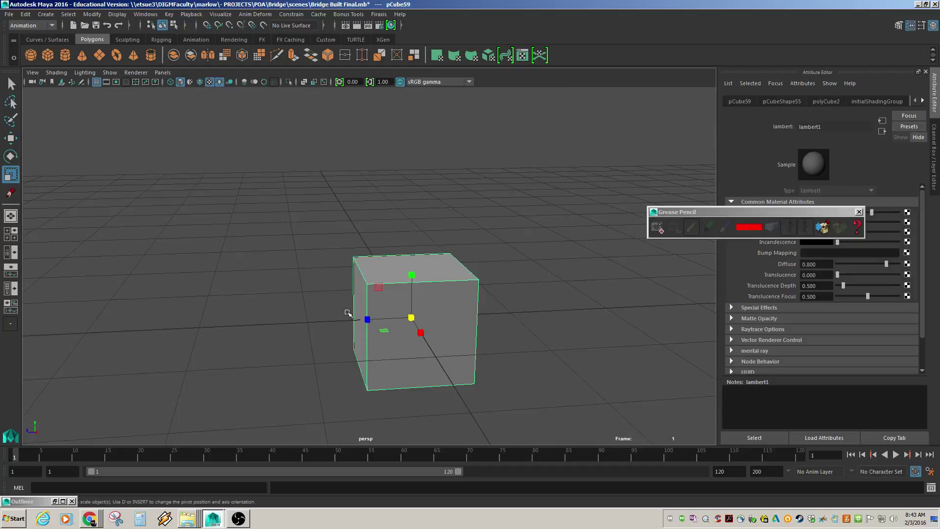
left_click_drag(368, 320, 326, 325)
left_click_drag(411, 277, 400, 306)
left_click_drag(314, 318, 430, 328, "alt")
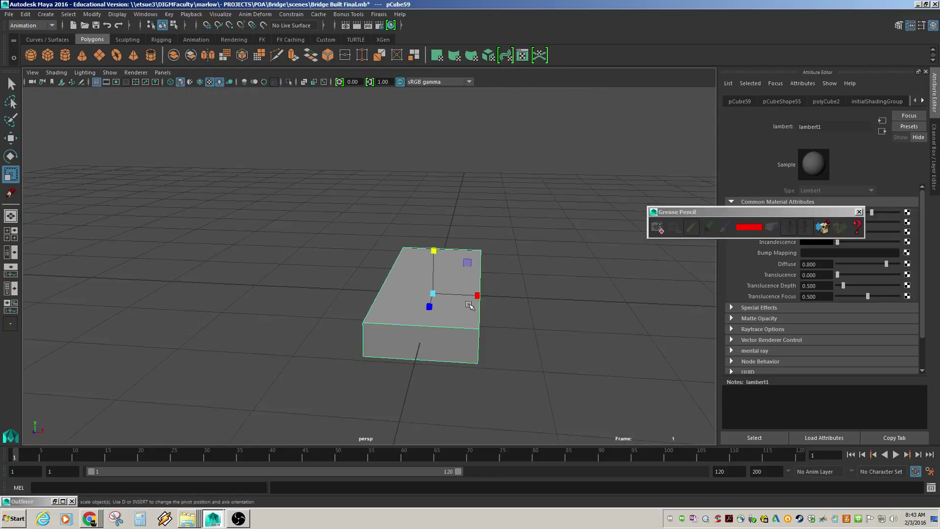
mouse_move(477, 296)
left_mouse_down()
mouse_move(405, 297)
mouse_move(487, 299)
left_mouse_up()
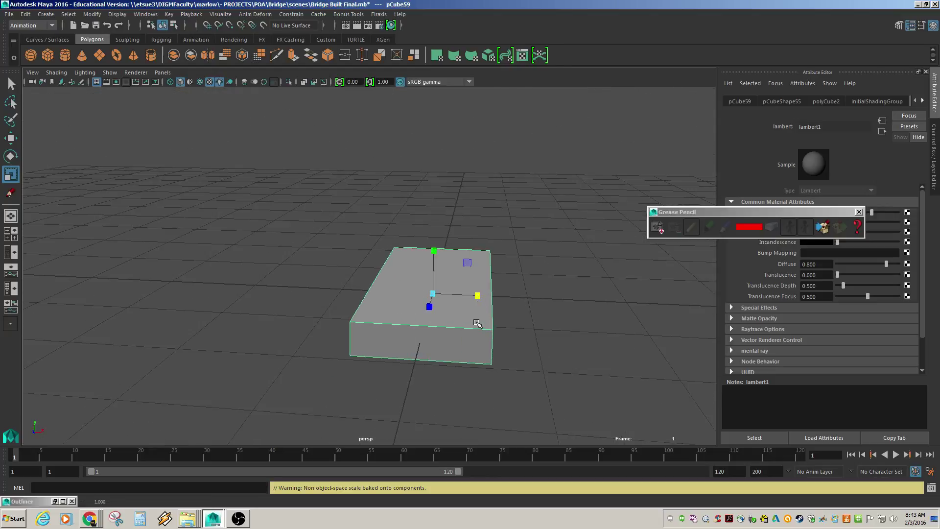
Undo the cube's length, height and width scaling
key("ctrl+z")
key("ctrl+z")
key("ctrl+z")
Close the Grease Pencil window and bring the selected cube into an angled view from above
left_click_drag(499, 341, 434, 353, "alt")
left_click(859, 212)
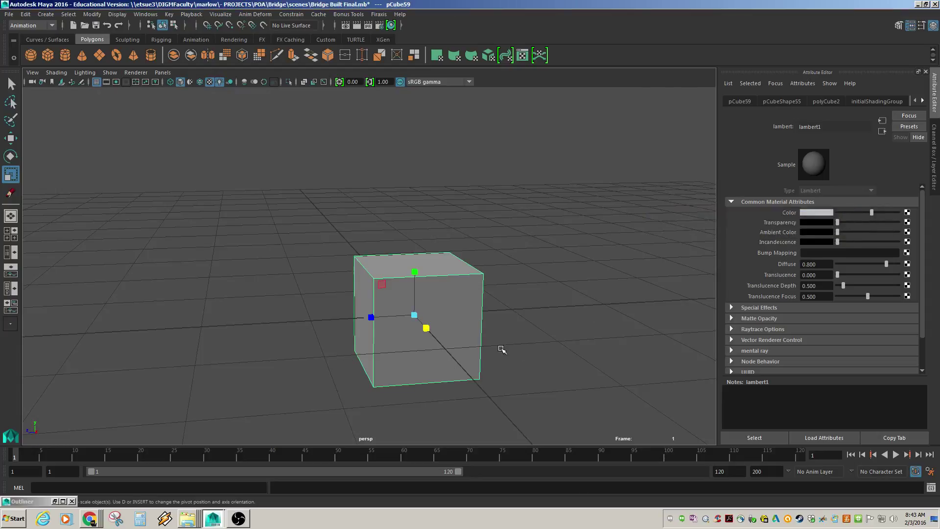
middle_click_drag(547, 336, 542, 265, "alt")
left_click_drag(422, 241, 396, 268, "alt")
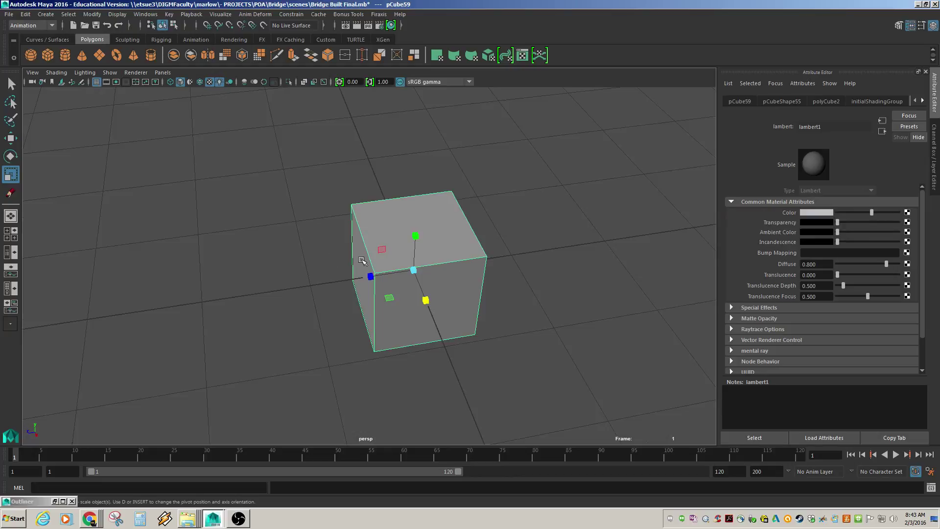
Review the polygon cube creation options and close them without creating another cube
left_click(46, 14)
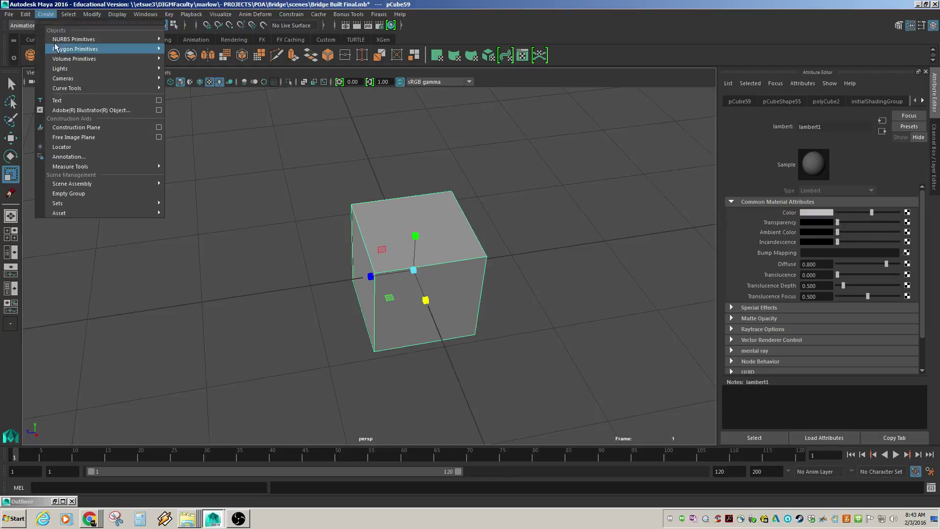
mouse_move(56, 48)
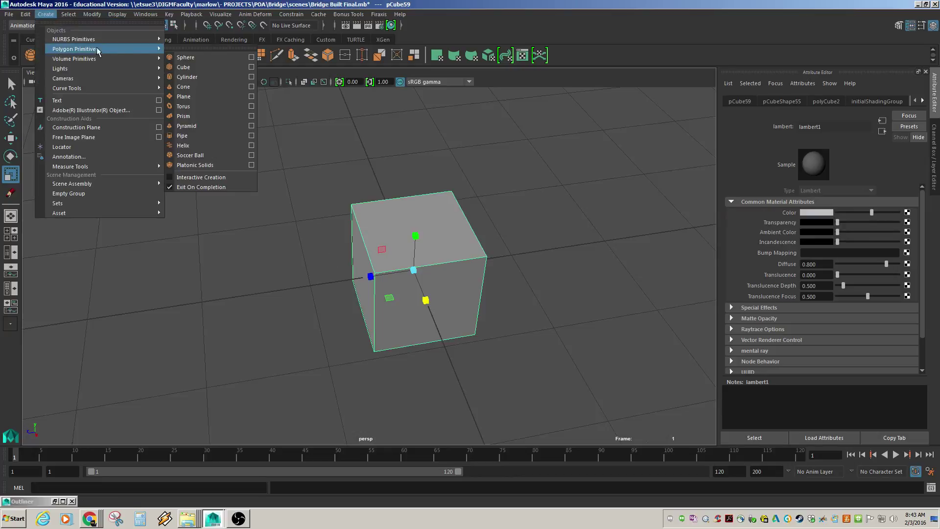
left_click(252, 67)
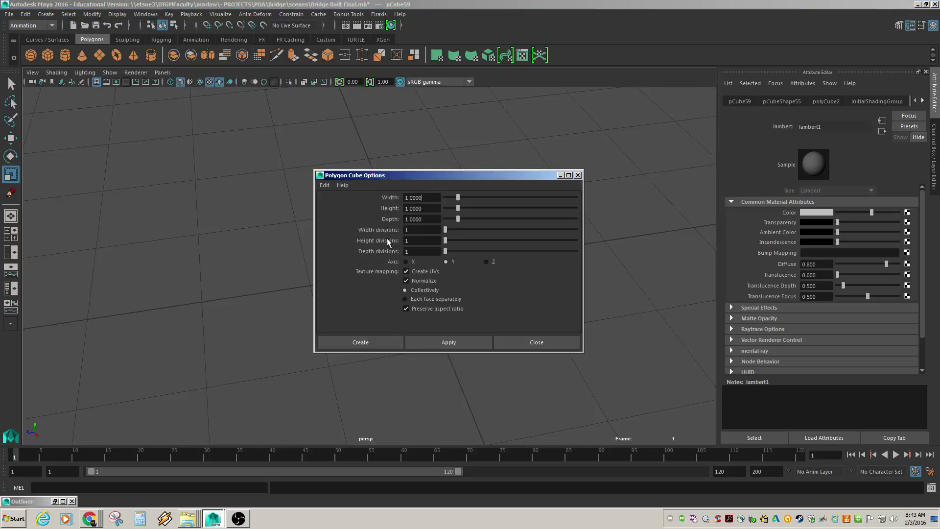
left_click(548, 340)
key("w")
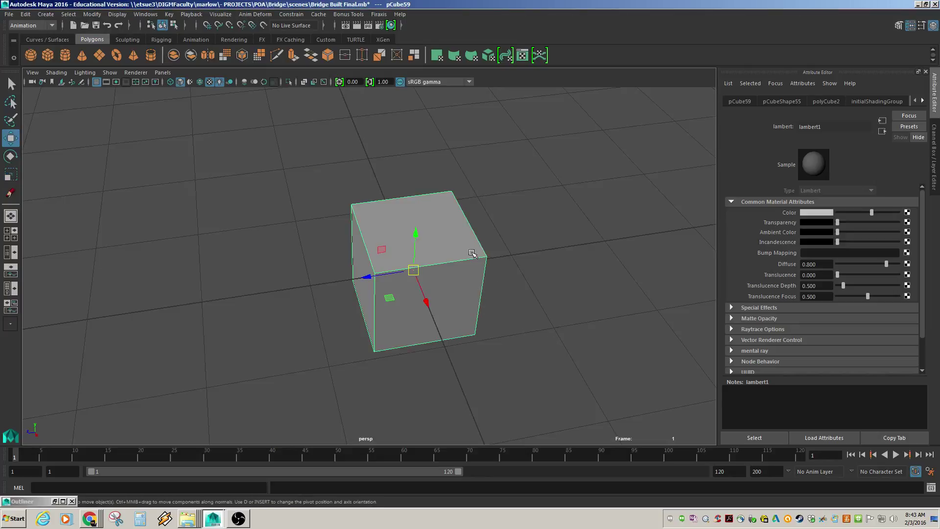
Show the cube's construction inputs and set its width, height and depth subdivisions to 2
left_click(919, 137)
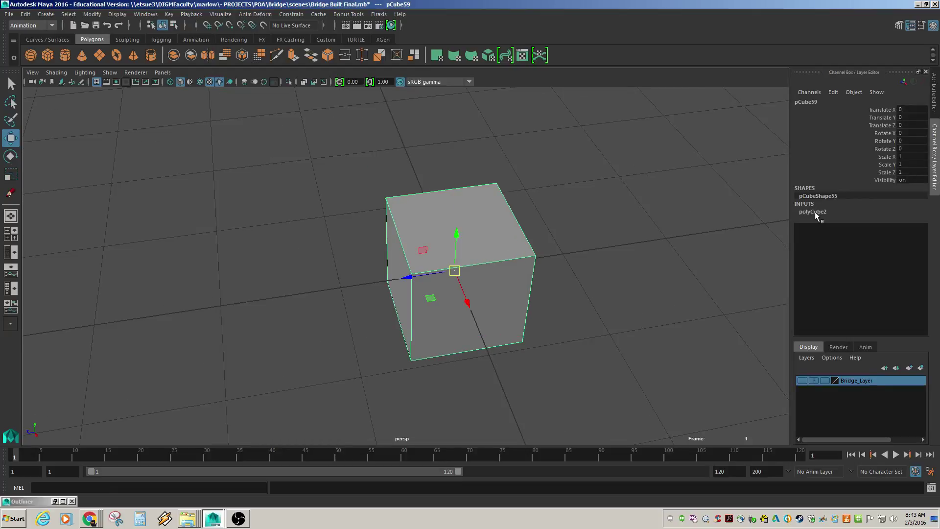
left_click(813, 212)
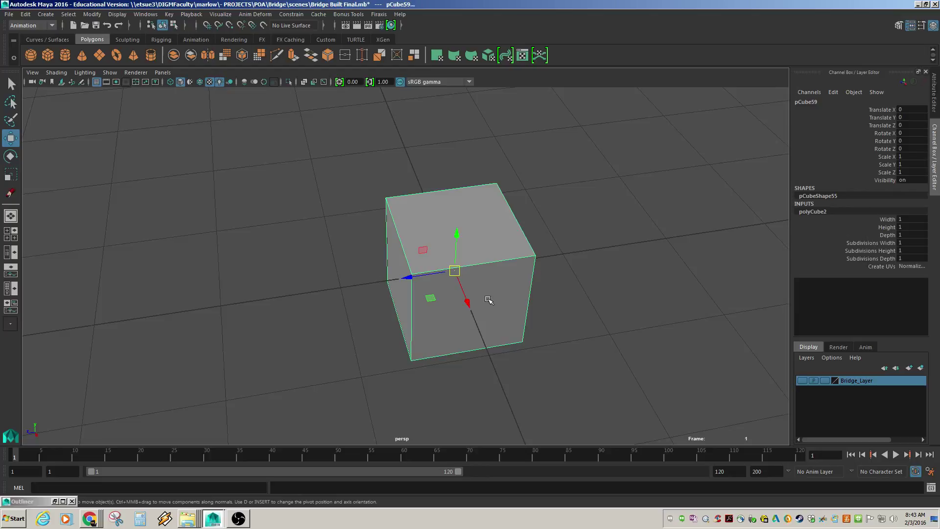
left_click_drag(488, 300, 482, 281, "alt")
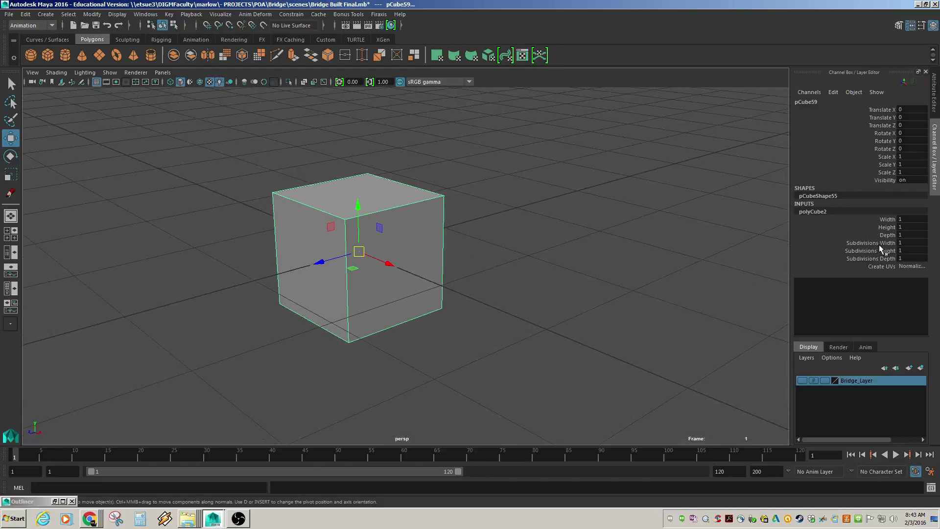
left_click_drag(882, 243, 888, 259)
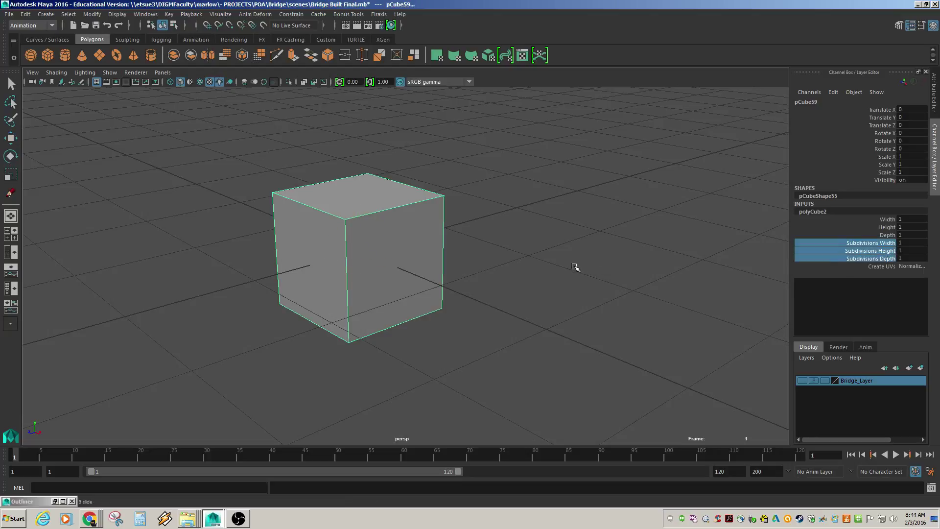
mouse_move(559, 256)
middle_mouse_down()
mouse_move(578, 254)
mouse_move(564, 255)
middle_mouse_up()
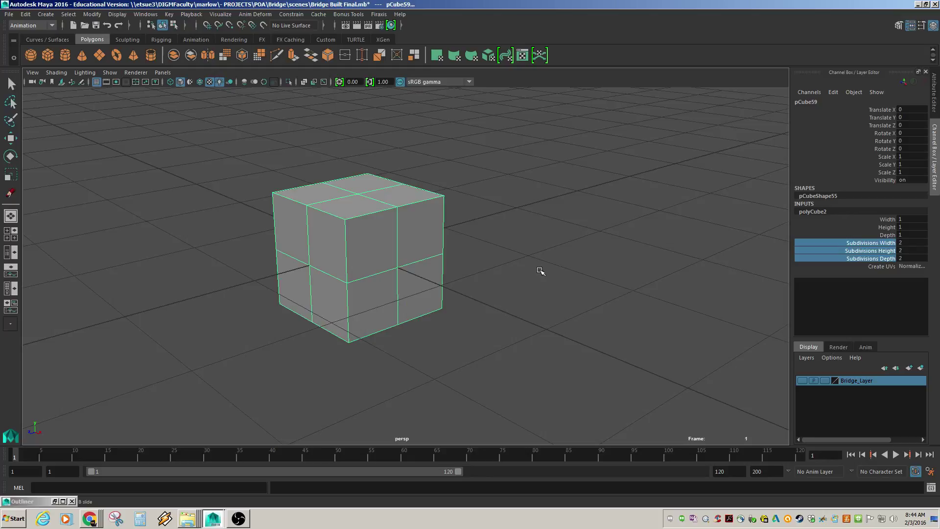
Set only the cube's depth subdivisions to 3
right_click_drag(622, 271, 479, 254, "alt")
left_click_drag(485, 272, 462, 276, "alt")
left_click(878, 253)
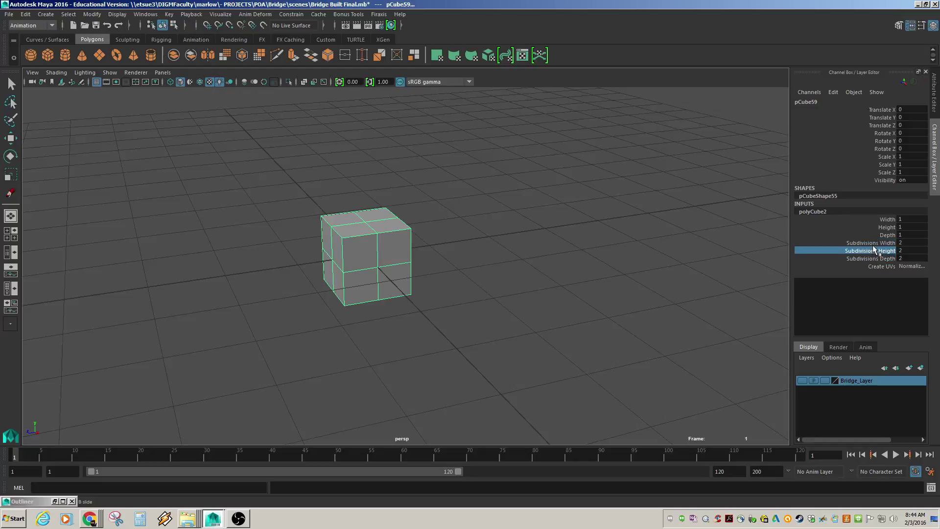
left_click(874, 244)
left_click(875, 266)
left_click(874, 258)
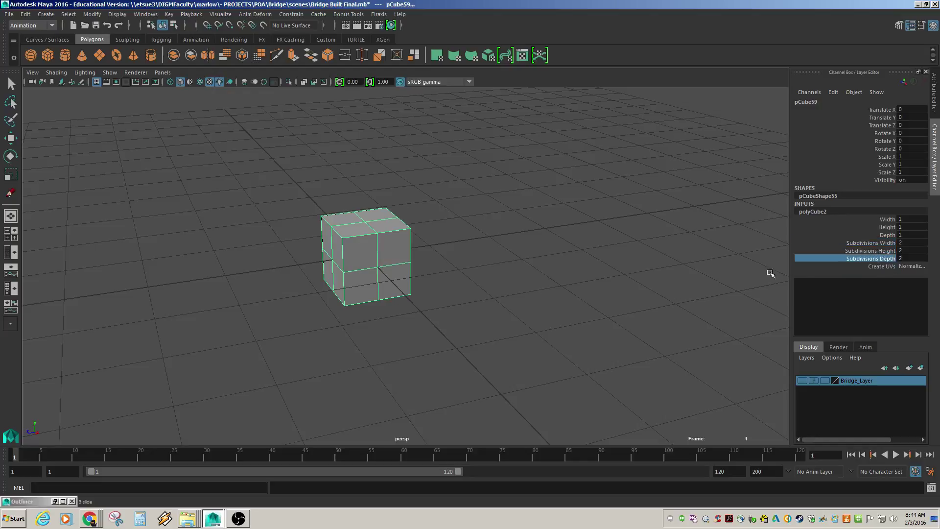
middle_click_drag(772, 272, 571, 274)
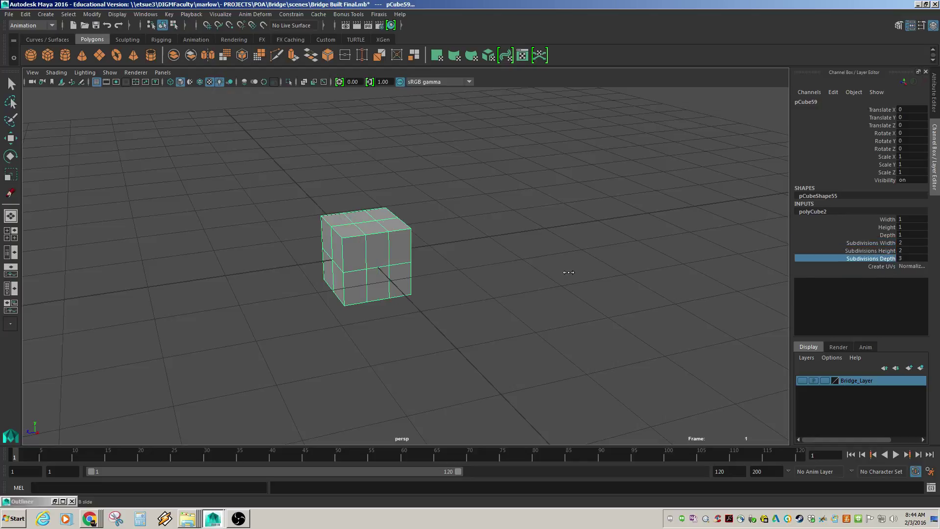
Reselect the subdivided cube and scale it into a slab by reducing its height and lengthening it
left_click(503, 258)
left_click(390, 267)
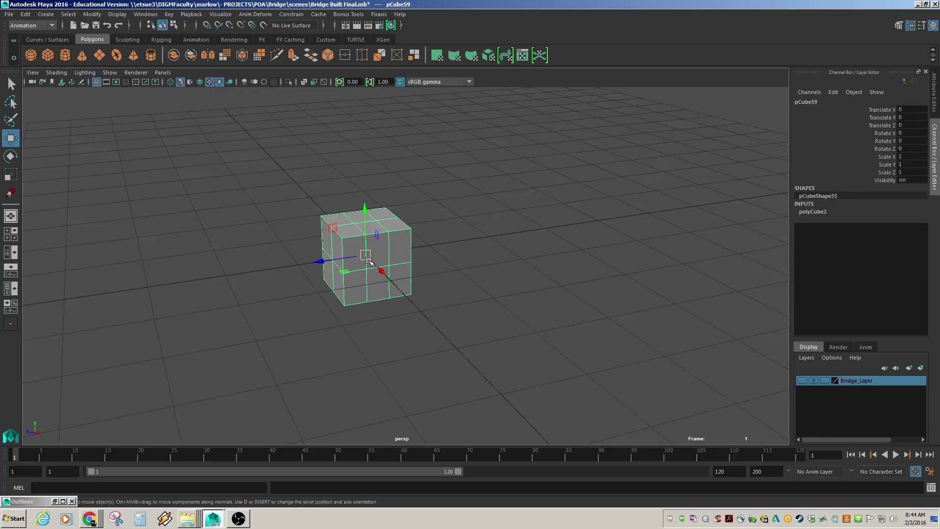
key("r")
left_click_drag(367, 214, 293, 266)
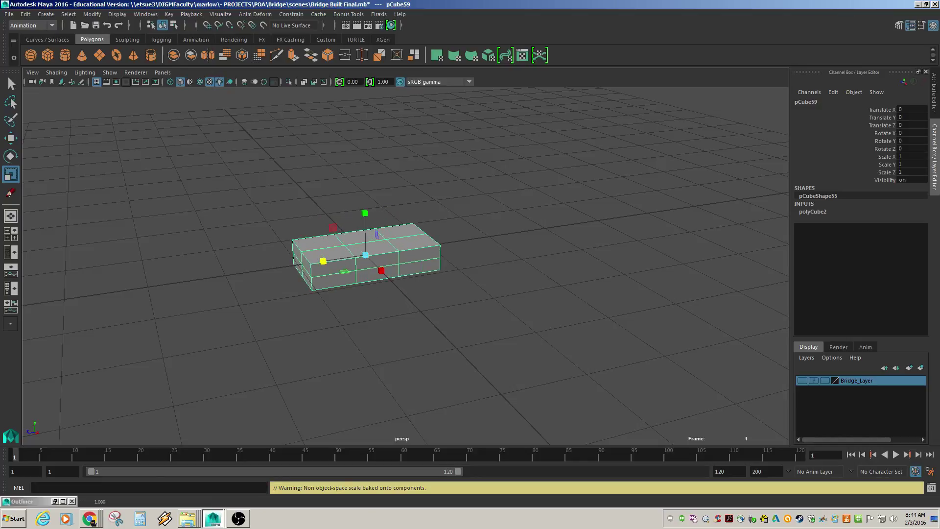
Switch to the Chrome side-view car picture for reference and move its window out of the modelling area
key("alt+Tab")
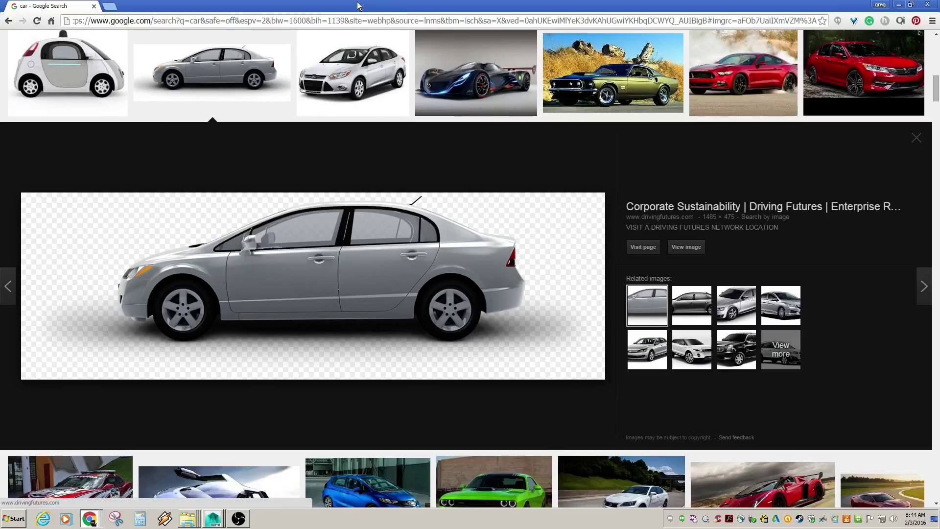
left_click_drag(358, 6, 939, 118)
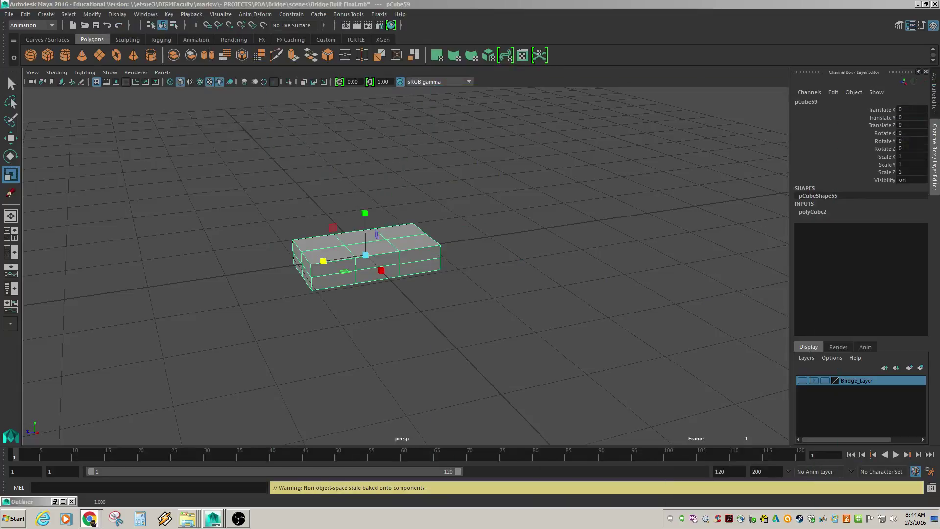
Increase the slab's height slightly, checking its proportions from the side and from above
left_click_drag(387, 339, 456, 319, "alt")
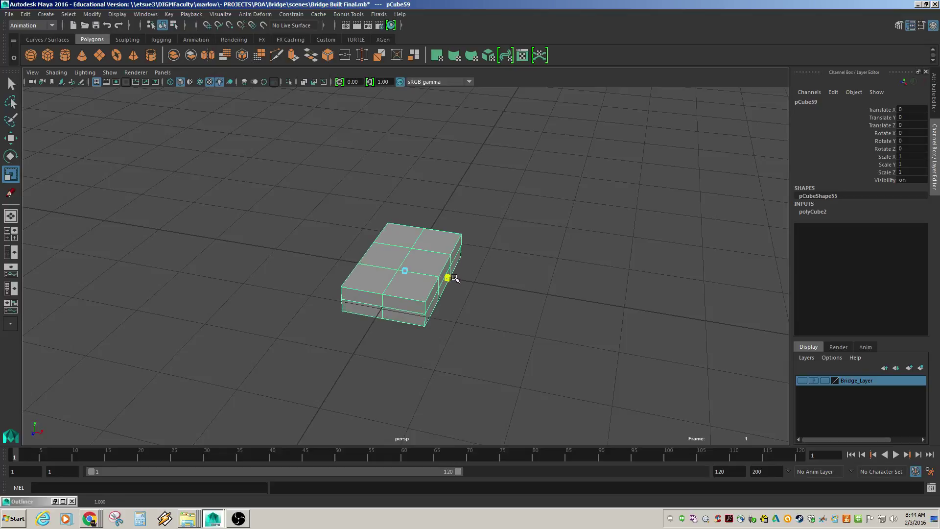
left_click_drag(447, 273, 383, 251, "alt")
left_click_drag(365, 202, 367, 188)
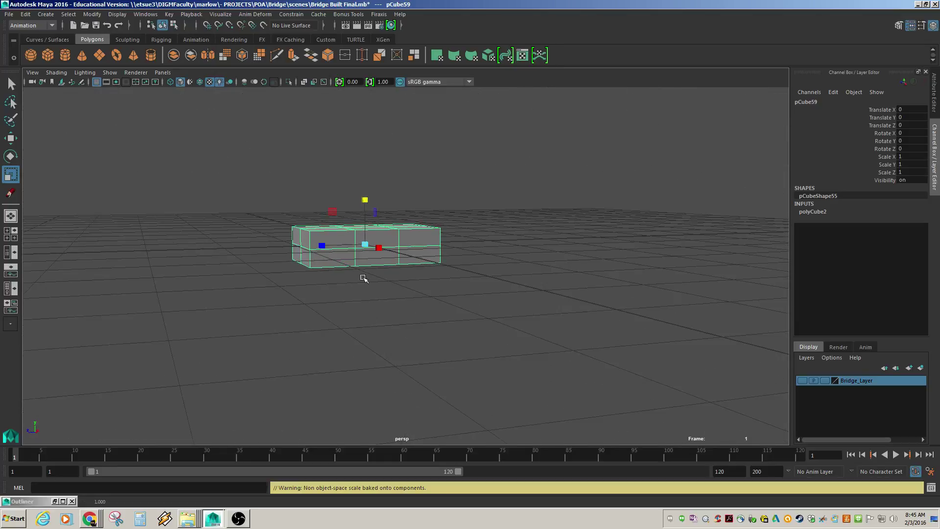
left_click_drag(341, 305, 299, 314, "alt")
right_click_drag(298, 306, 450, 313, "alt")
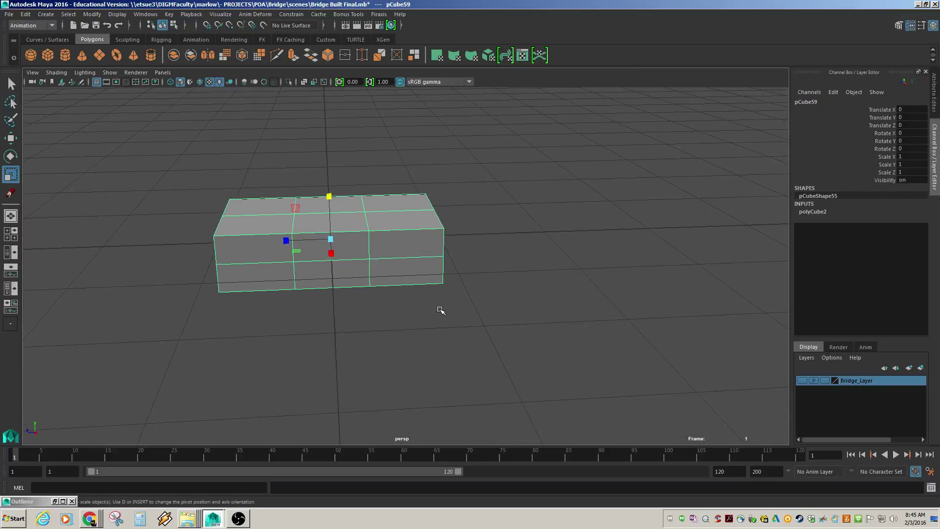
left_click_drag(939, 31, 939, 58)
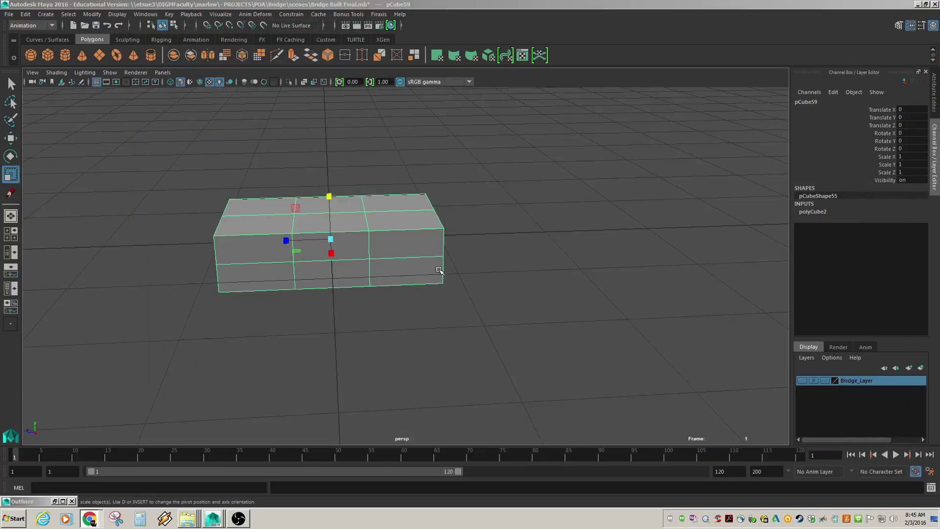
left_click_drag(438, 270, 392, 237, "alt")
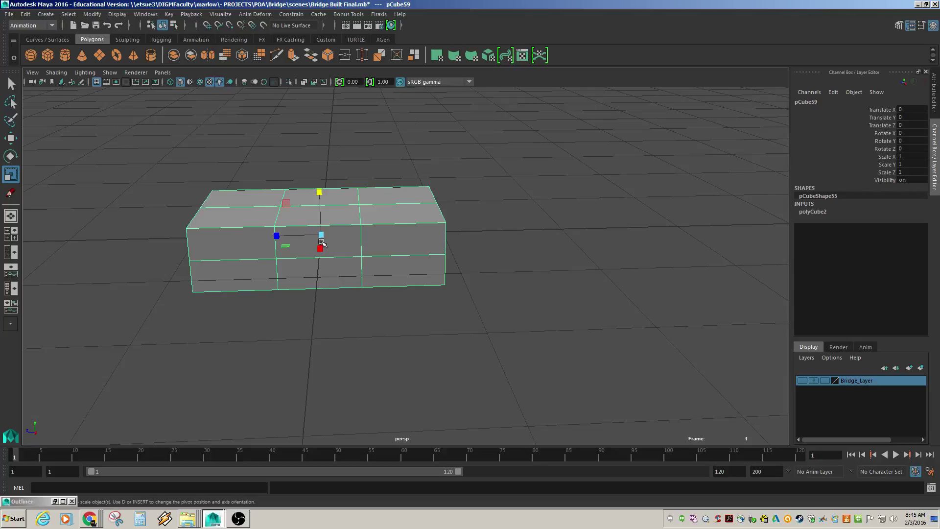
Switch to edge selection, select one of the slab's two crosswise edge loops and activate the Move tool
key("F10")
left_click(361, 243)
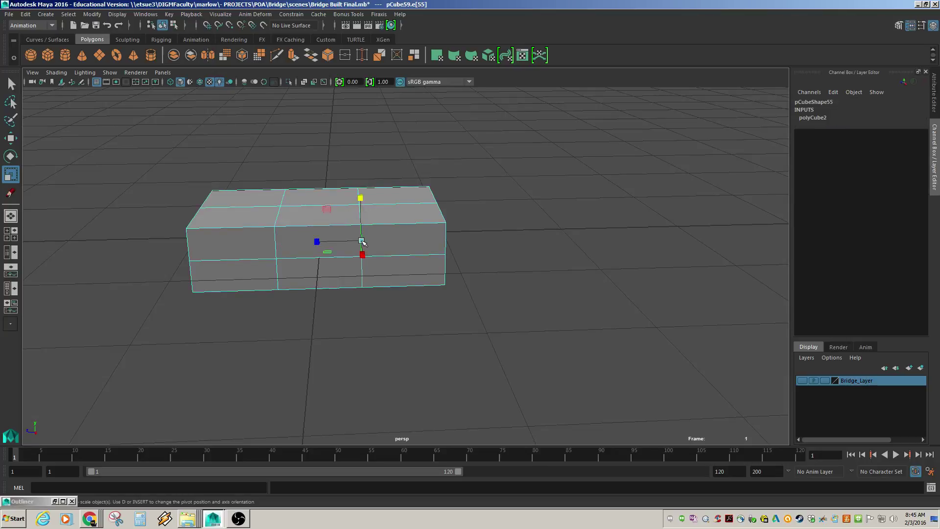
mouse_move(363, 269)
left_mouse_down("alt")
mouse_move(338, 279)
mouse_move(374, 283)
left_mouse_up("alt")
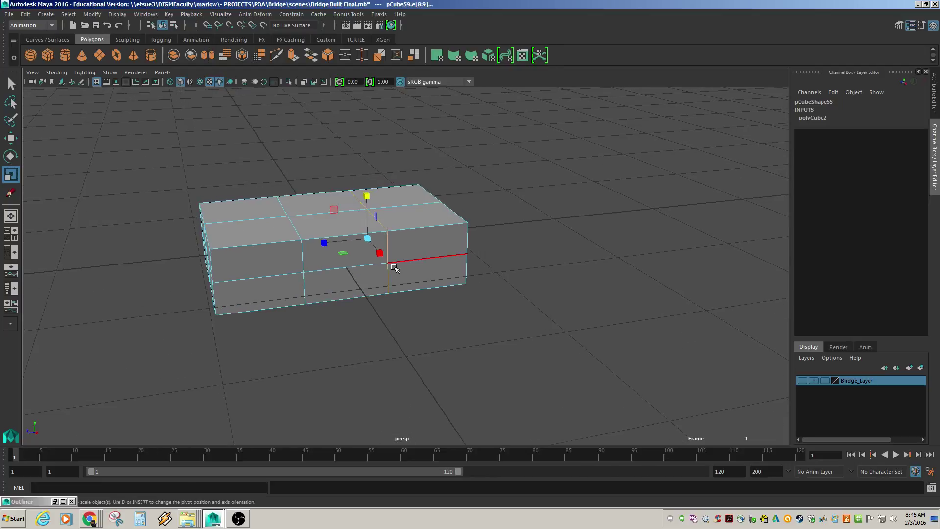
key("w")
Try moving the selected edge loop freely upward and outward, and undo the move
left_click_drag(367, 240, 409, 197)
left_click_drag(445, 235, 403, 248, "alt")
key("ctrl+z")
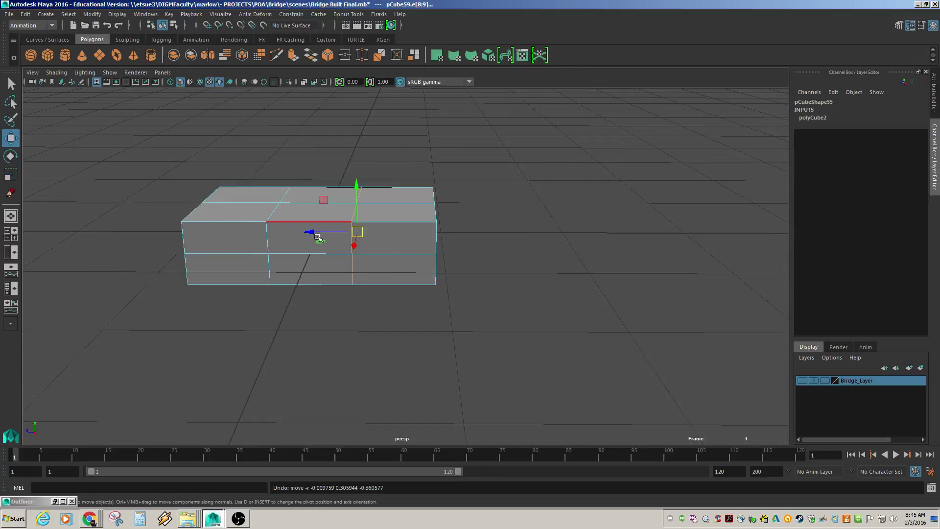
Slide the two crosswise edge loops outward along the slab's length, each toward its nearer end
left_click_drag(315, 234, 341, 233)
left_click(272, 244)
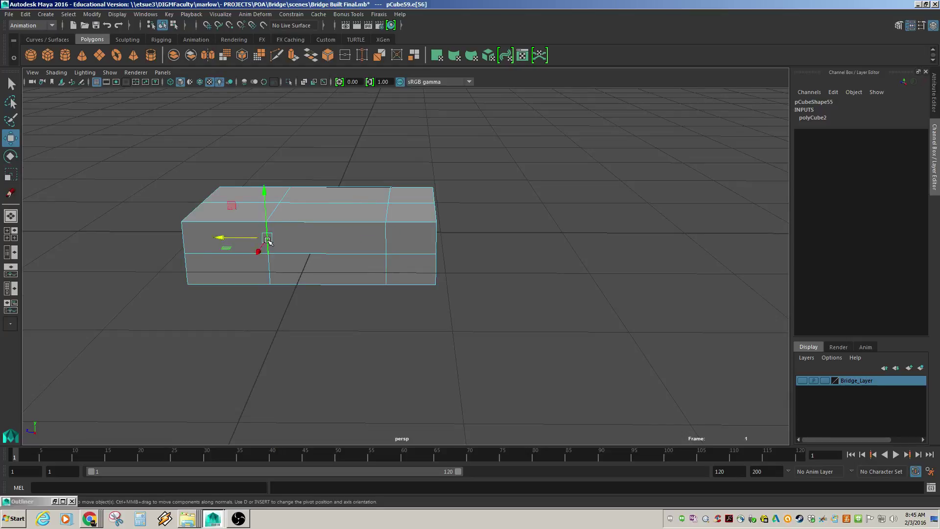
left_click_drag(269, 232, 300, 246)
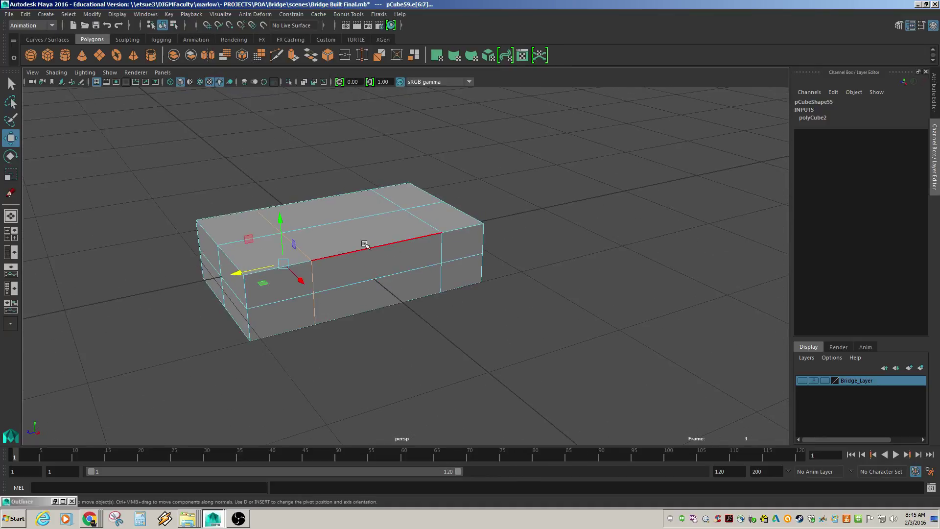
Switch to face selection and select both middle faces on top of the slab
key("F11")
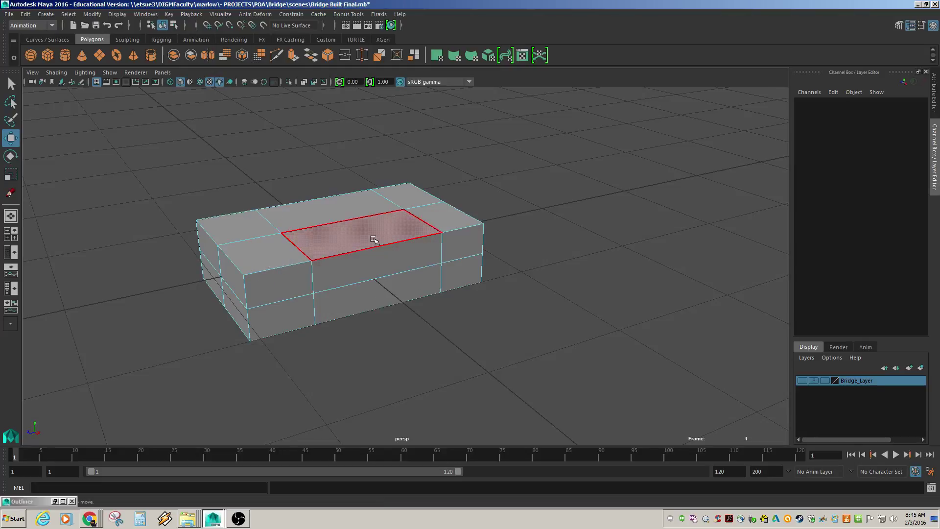
left_click(345, 206)
left_click(345, 206, "shift")
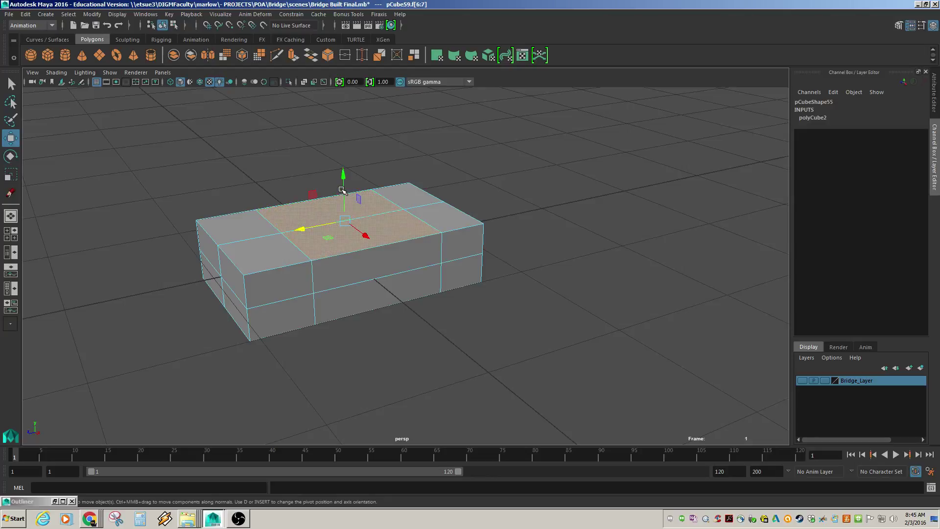
Try raising the two middle top faces straight up into a car roof, and undo the move
left_click_drag(342, 190, 362, 129)
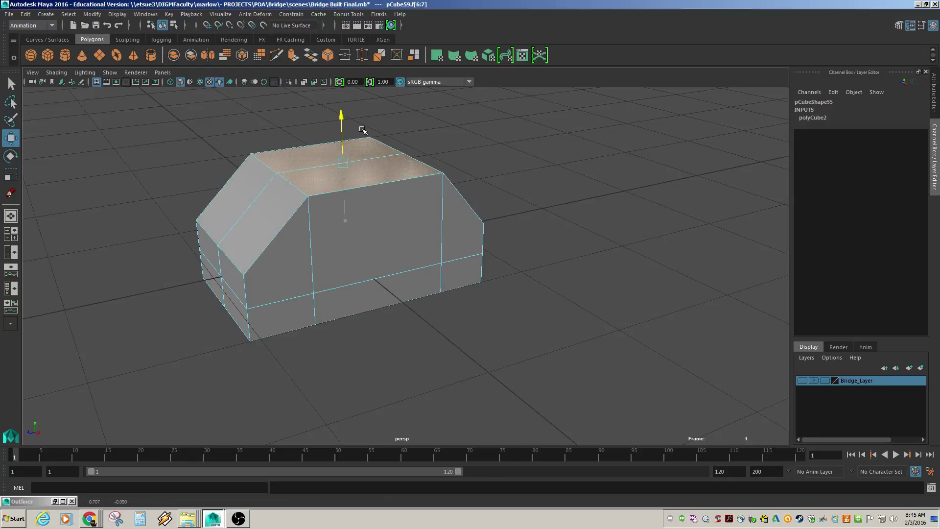
left_click_drag(328, 240, 253, 259, "alt")
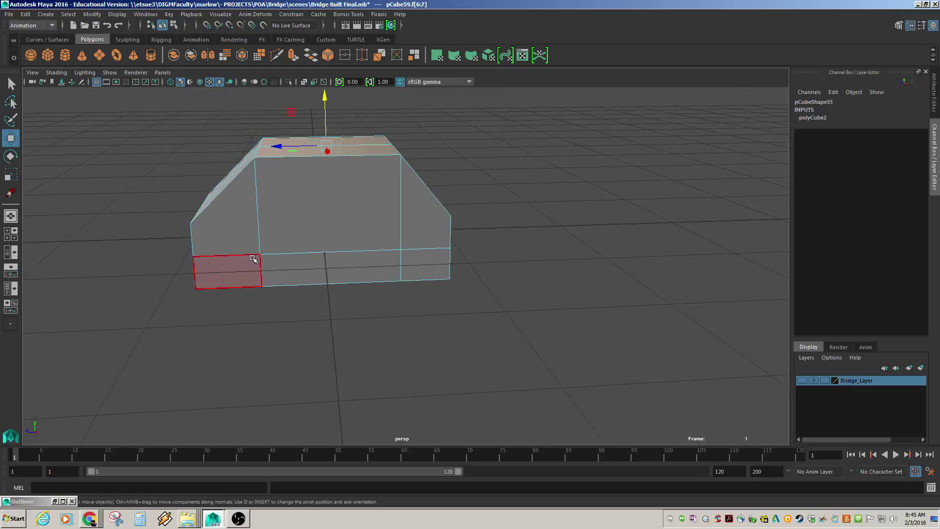
key("ctrl+z")
Switch the menu set from Animation to Modeling for access to the mesh editing commands
left_click_drag(329, 279, 353, 218, "alt")
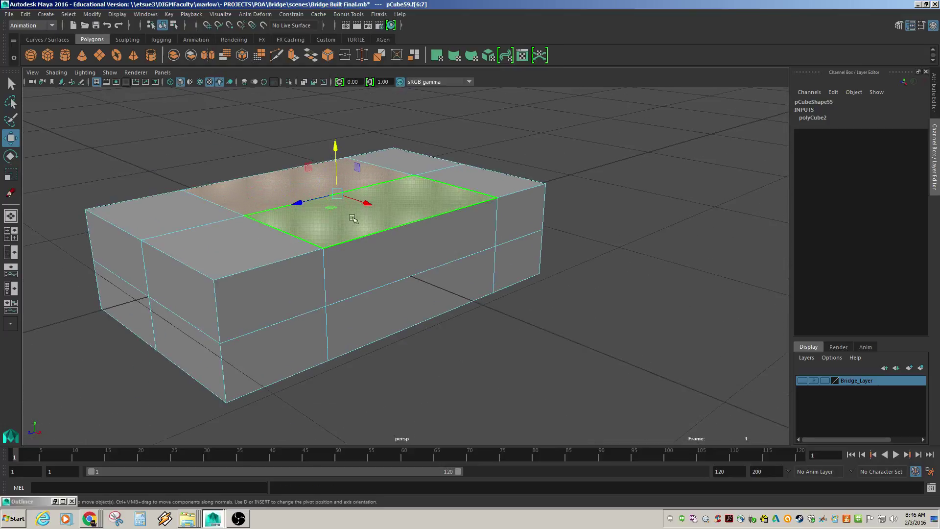
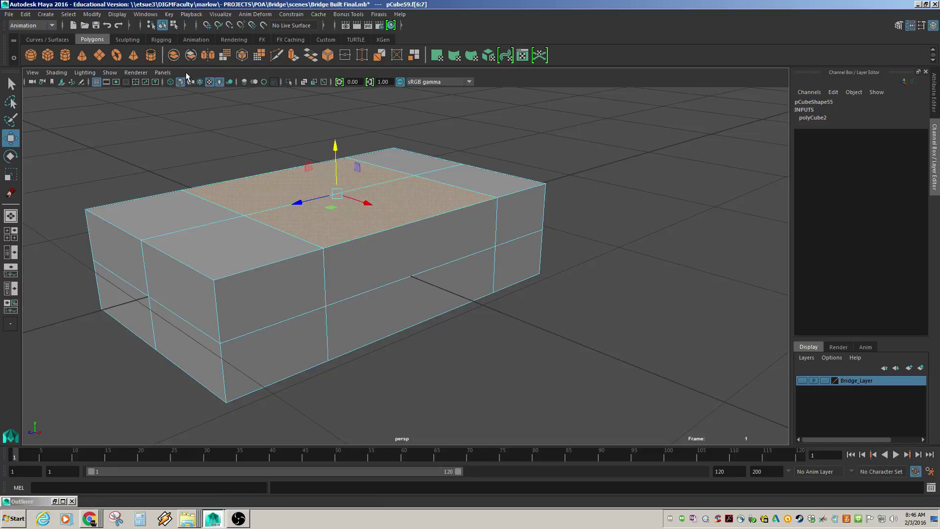
left_click(52, 25)
left_click(34, 38)
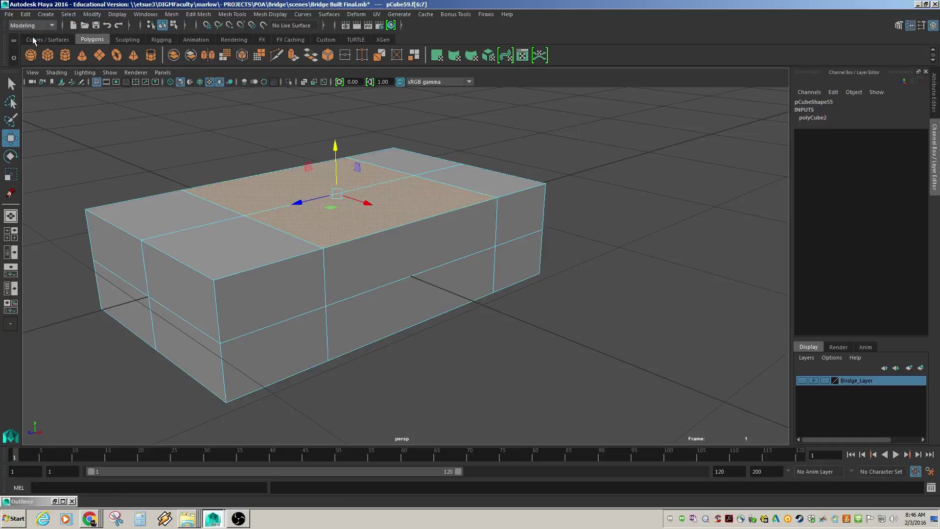
Extrude the two selected middle top faces straight up by about 0.325 to form the car's cabin block
left_click(172, 15)
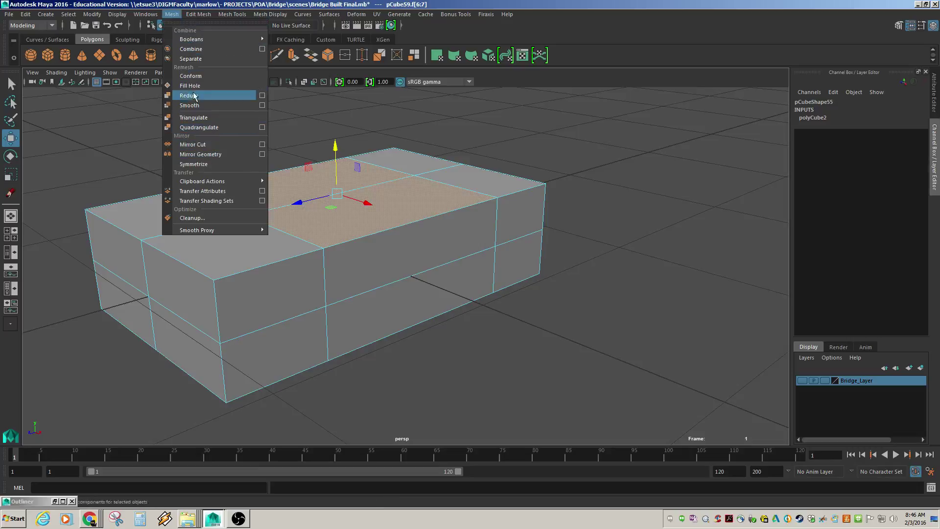
mouse_move(192, 14)
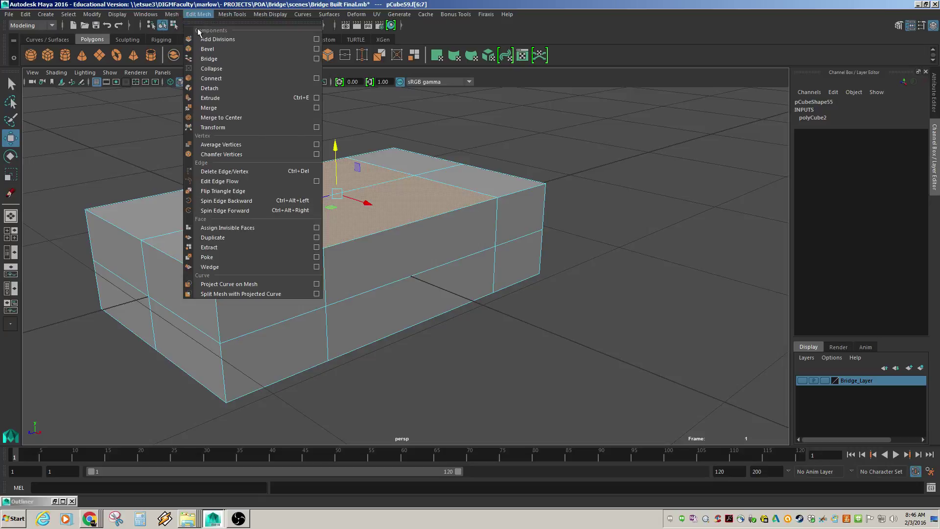
left_click(209, 98)
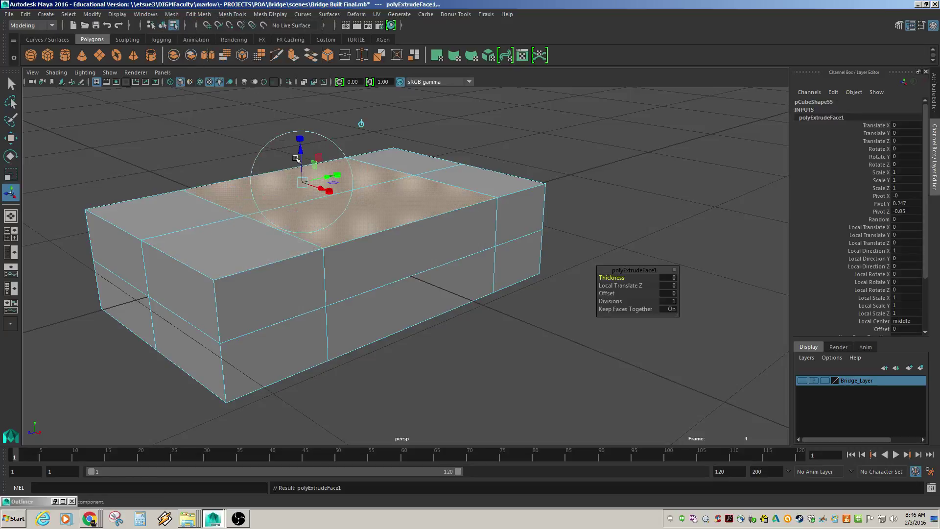
left_click_drag(299, 156, 303, 116)
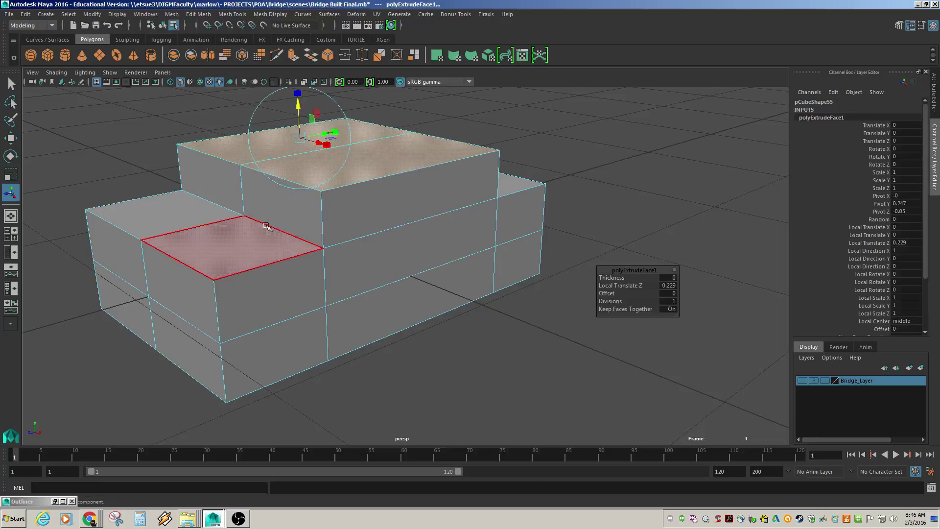
key("ctrl+z")
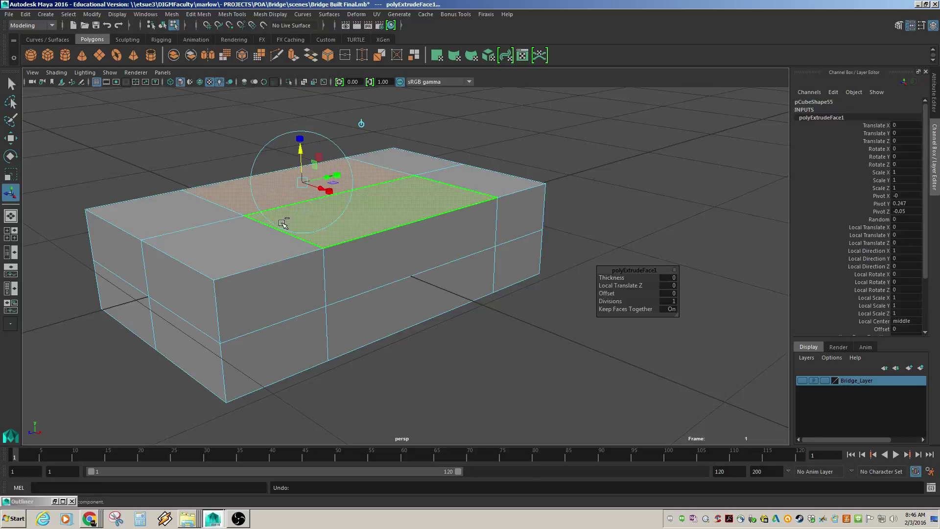
left_click(301, 153)
left_click_drag(301, 154, 305, 88)
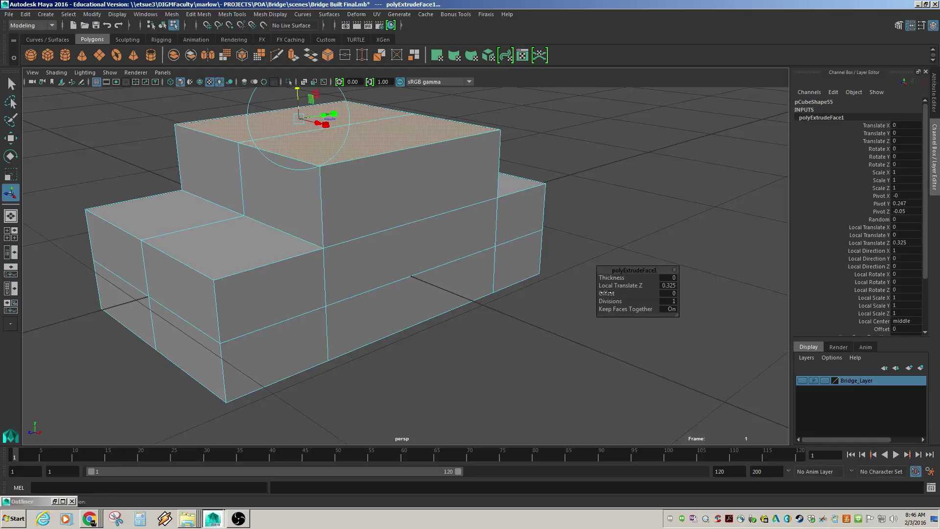
mouse_move(606, 292)
left_mouse_down()
mouse_move(599, 293)
mouse_move(630, 298)
mouse_move(612, 299)
left_mouse_up()
key("ctrl+z")
Scale the cabin's roof faces shorter along the car's length and lower them toward the body
left_click_drag(437, 192, 443, 249, "alt")
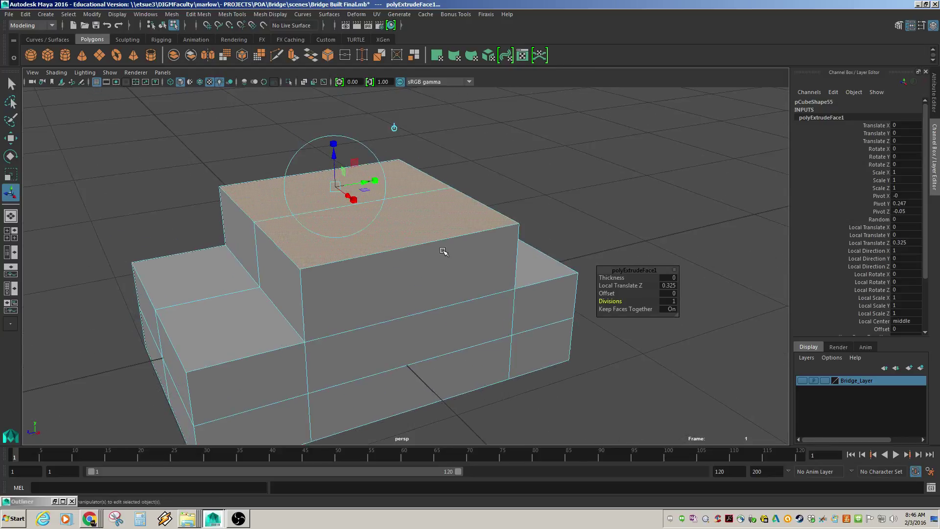
key("r")
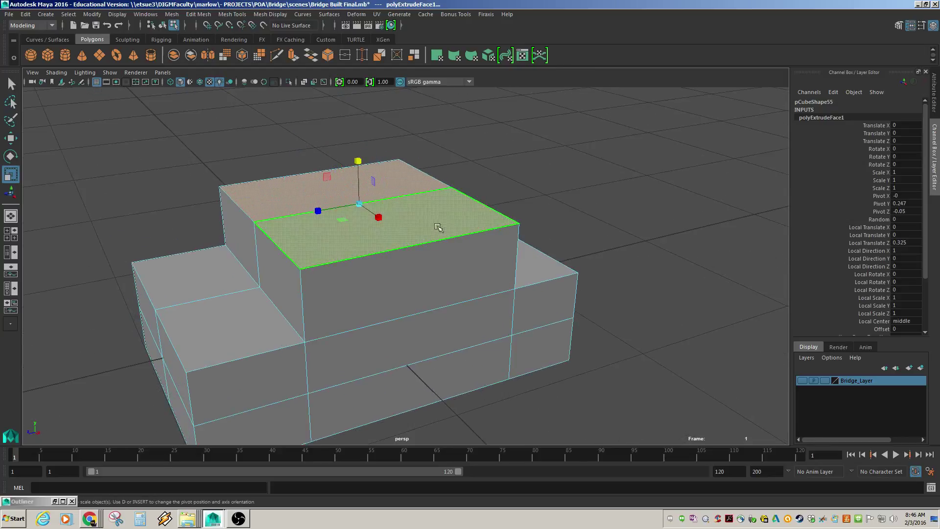
left_click_drag(319, 209, 303, 196)
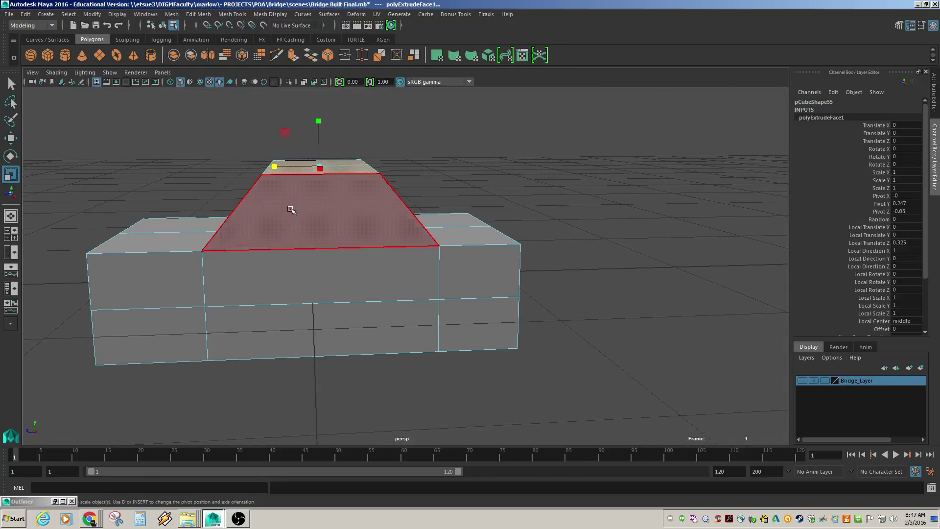
key("w")
left_click_drag(319, 138, 321, 155)
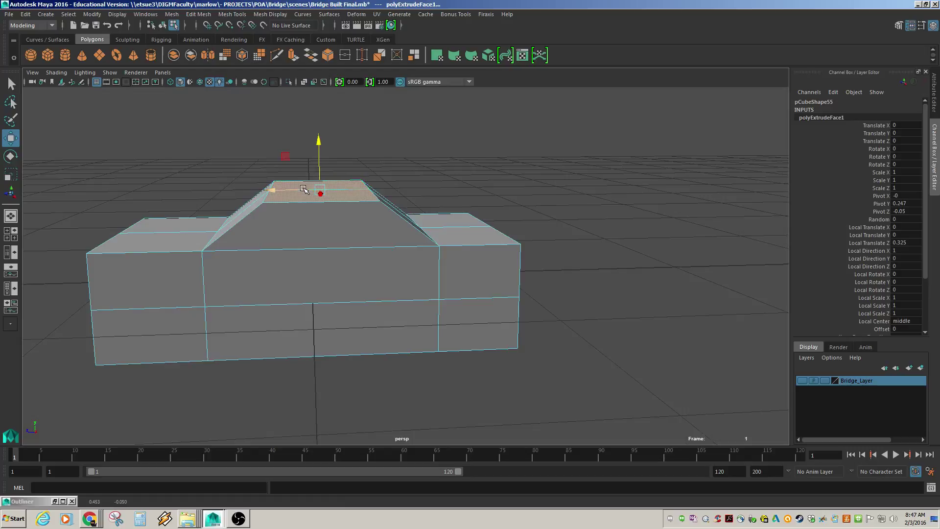
Scale the roof faces slightly longer along the car's length and raise the roof a little
key("r")
left_click_drag(277, 189, 333, 203)
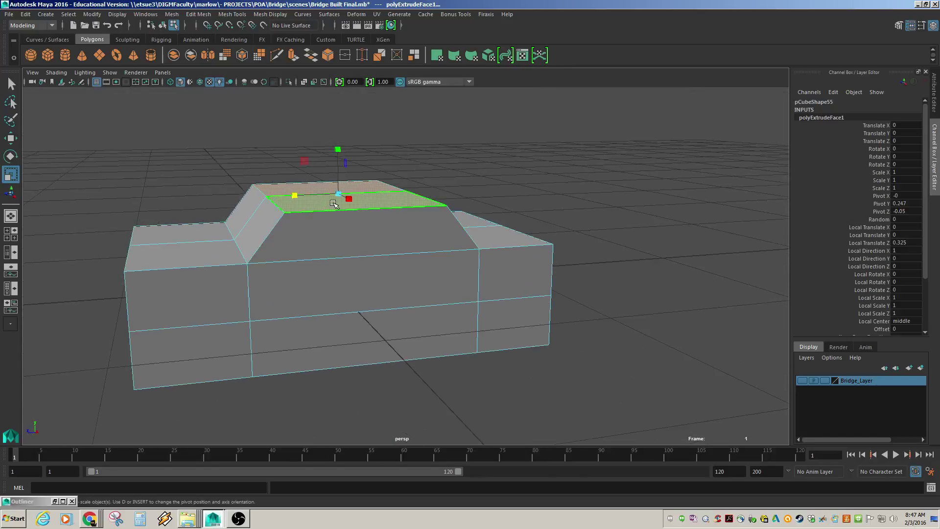
key("w")
left_click_drag(340, 166, 343, 133)
Scale the roof faces narrower across the car's width so the cabin sides slope inward
scroll(340, 225, "down", 4)
left_click_drag(362, 236, 436, 241, "alt")
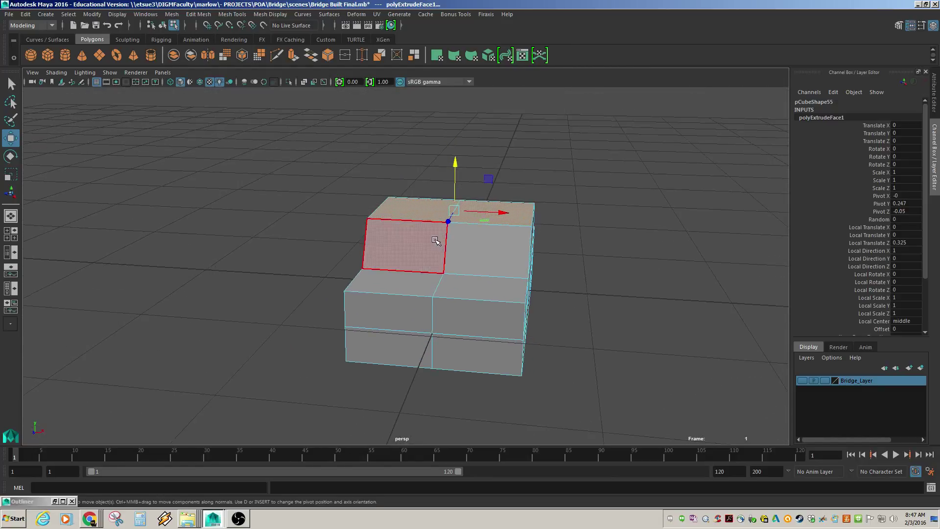
key("r")
left_click_drag(494, 212, 371, 245)
Select both rear window faces and move them slightly backward along the car's length
left_click(370, 245)
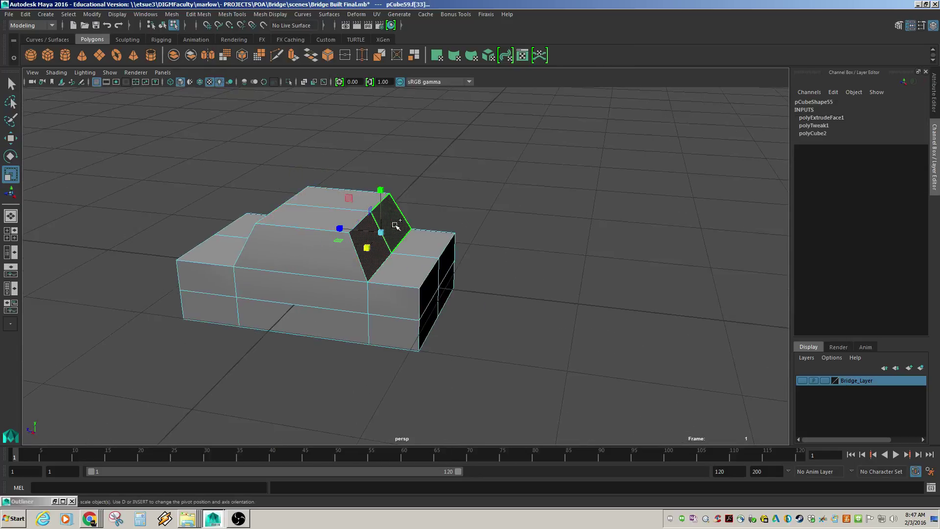
key("w")
left_click_drag(354, 232, 382, 250)
Select the full ring of lower faces around the body and scale it longer along the car's length
left_click(374, 289)
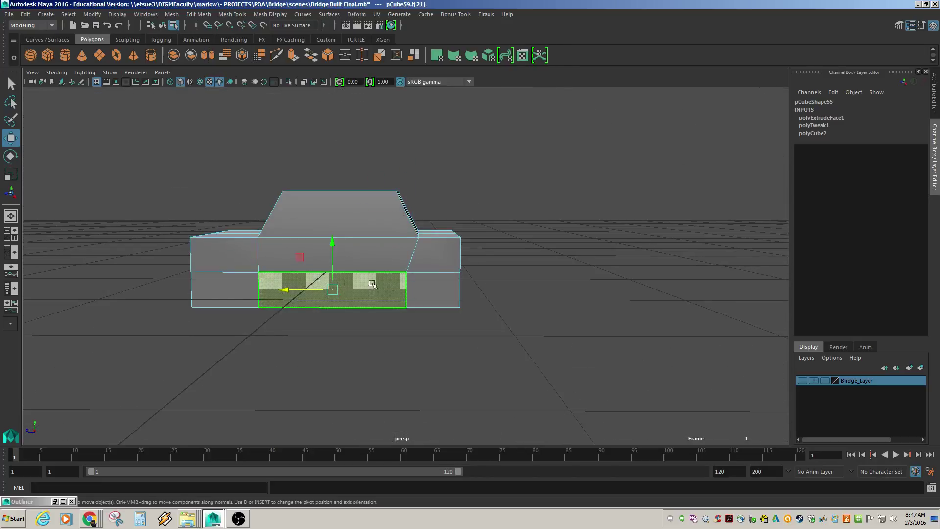
left_click_drag(374, 289, 352, 313, "alt")
left_click(250, 307, "shift")
double_click(249, 307, "shift")
key("r")
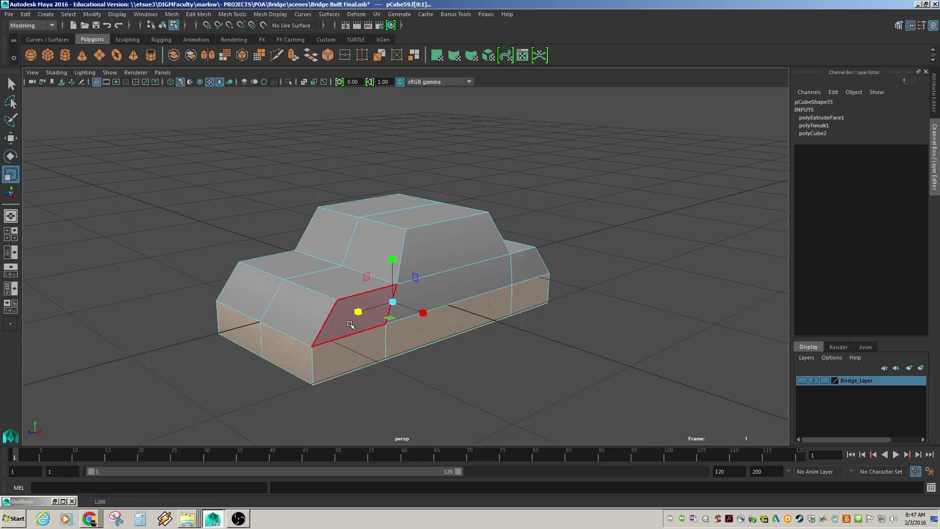
Switch to edge selection and scale the edge loop around the middle of the body outward across its width
right_click_drag(350, 213, 349, 210)
double_click(365, 330)
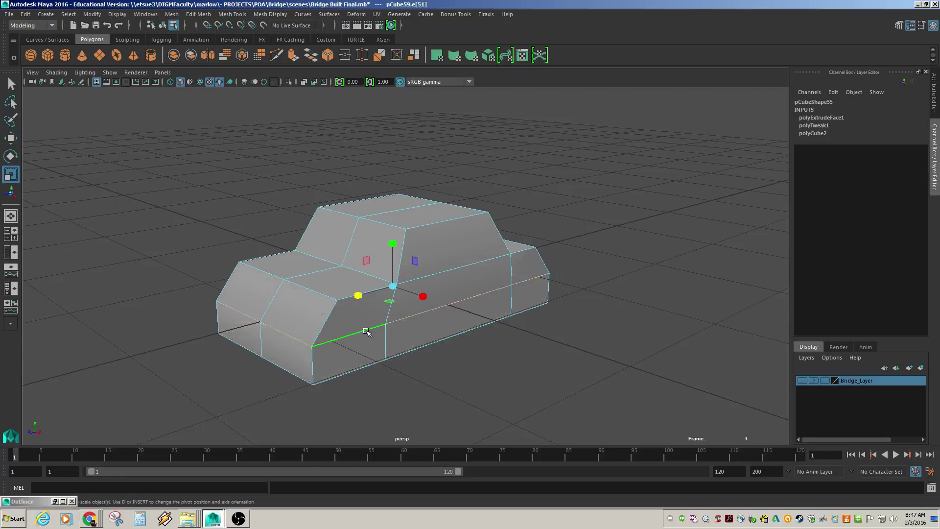
left_click_drag(346, 335, 417, 319, "alt")
left_click_drag(498, 280, 358, 294)
left_click_drag(411, 288, 504, 294, "alt")
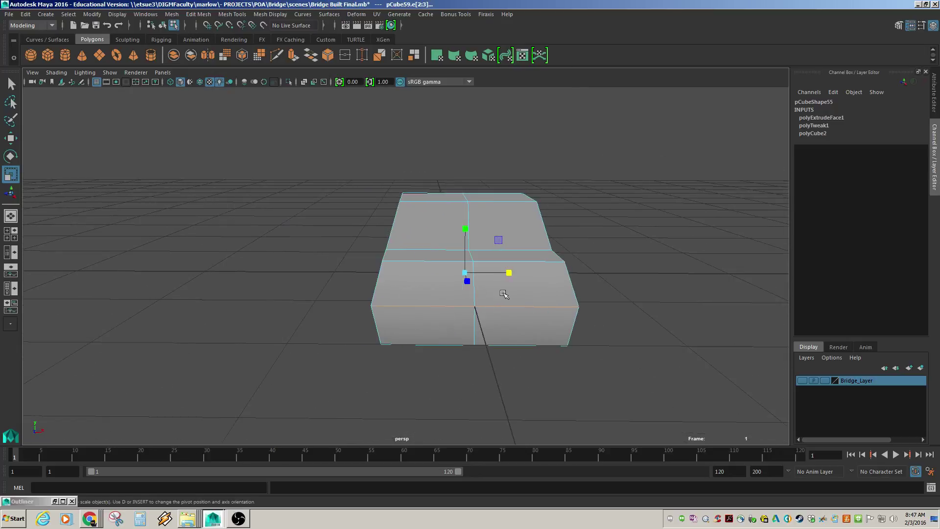
Select the two outer side edges of the hood and lower them slightly so the hood crowns along its centre
left_click(586, 276)
left_click(561, 257)
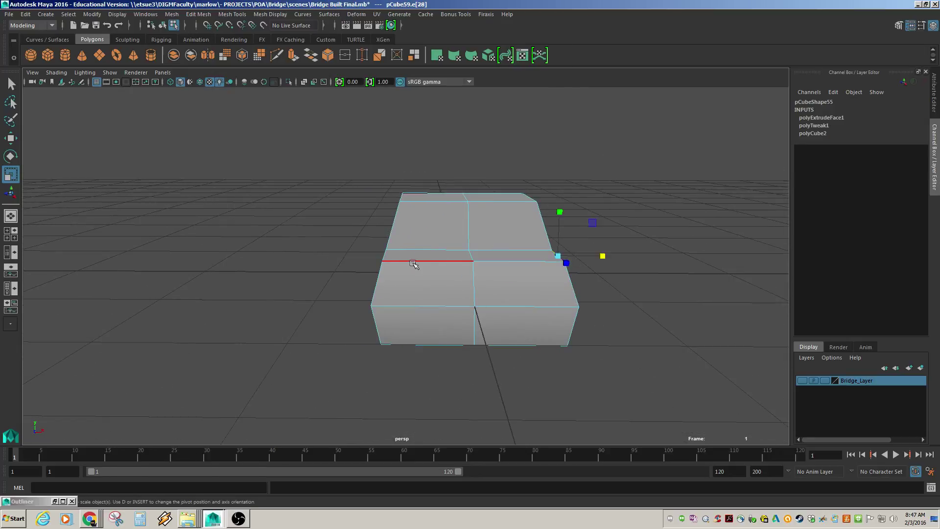
left_click(386, 260, "shift")
key("w")
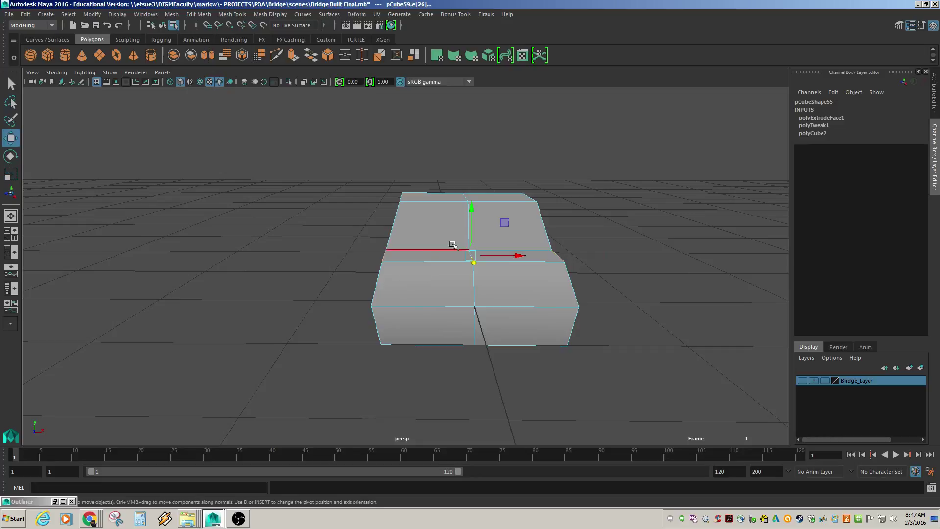
left_click_drag(471, 241, 471, 234)
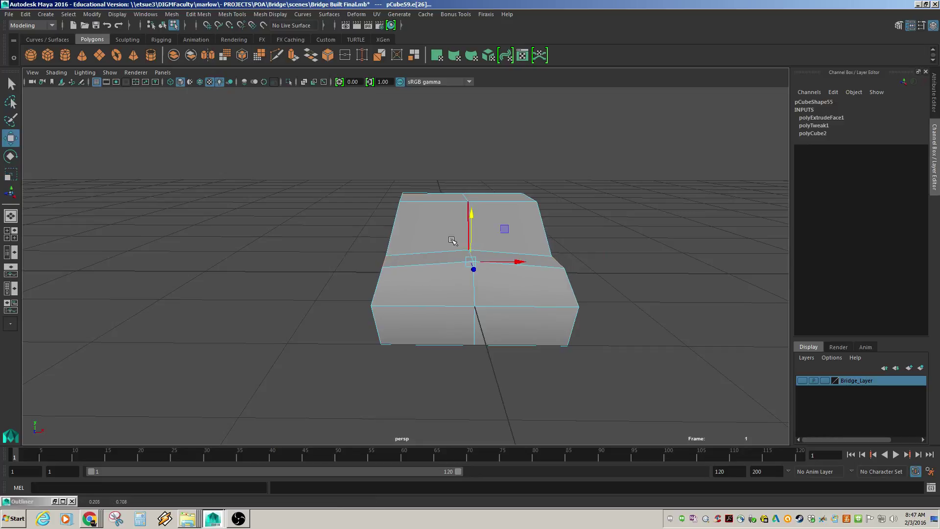
Select the two outer side edges of the roof and lower them slightly to crown the roof
left_click_drag(397, 254, 426, 256, "alt")
left_click(424, 211)
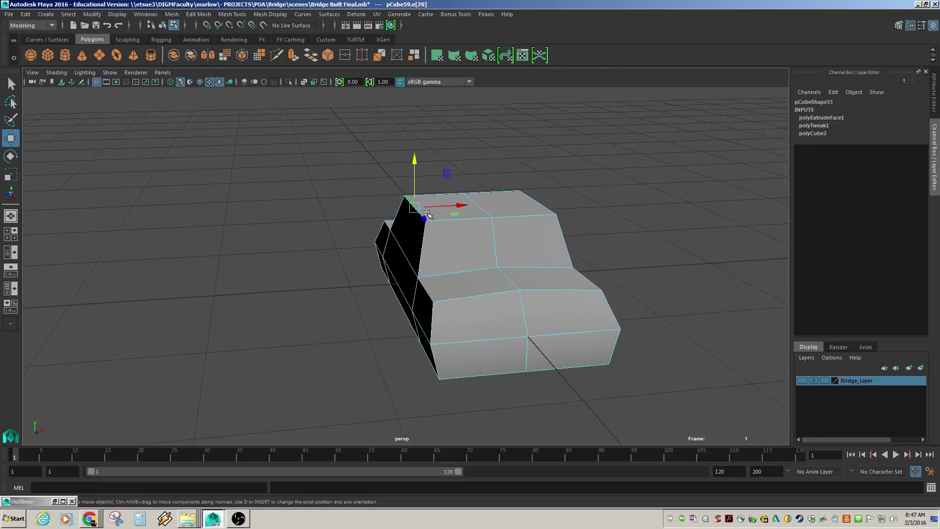
left_click(542, 204, "shift")
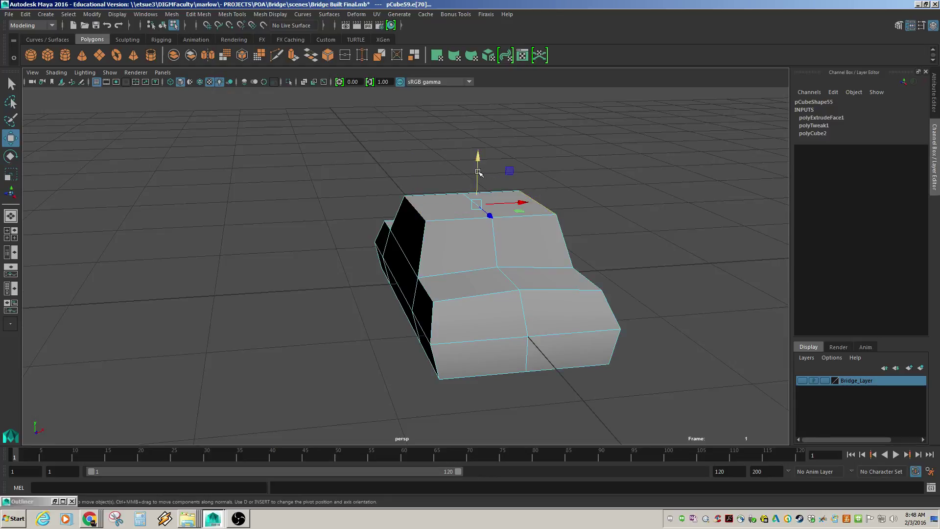
Select the two outer side edges of the trunk lid and lower them slightly
left_click_drag(361, 224, 208, 226, "alt")
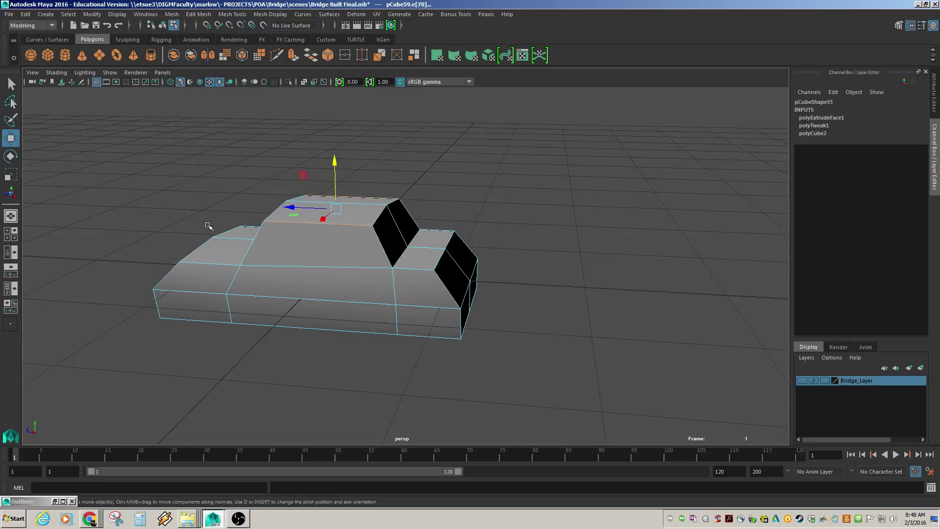
left_click(429, 274)
left_click(446, 229)
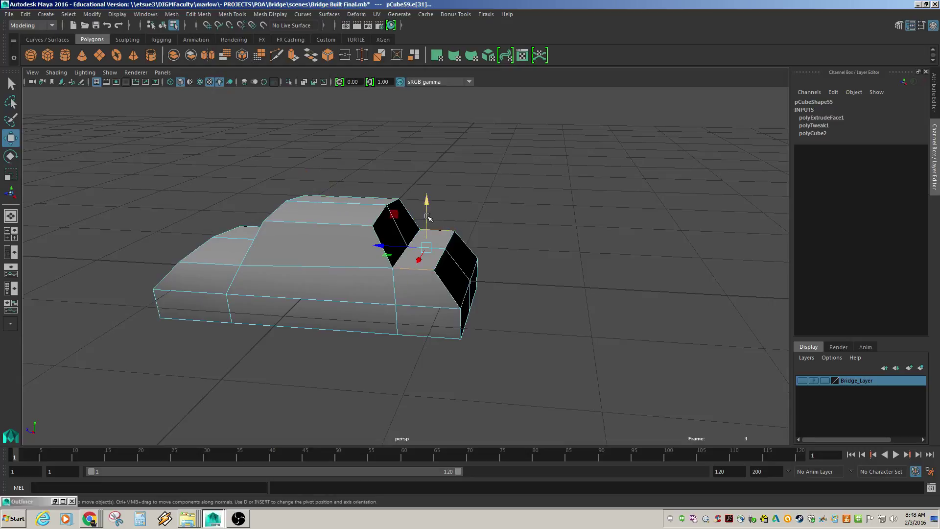
left_click_drag(427, 217, 393, 265)
left_click(439, 259)
left_click(451, 240, "shift")
key("ctrl+z")
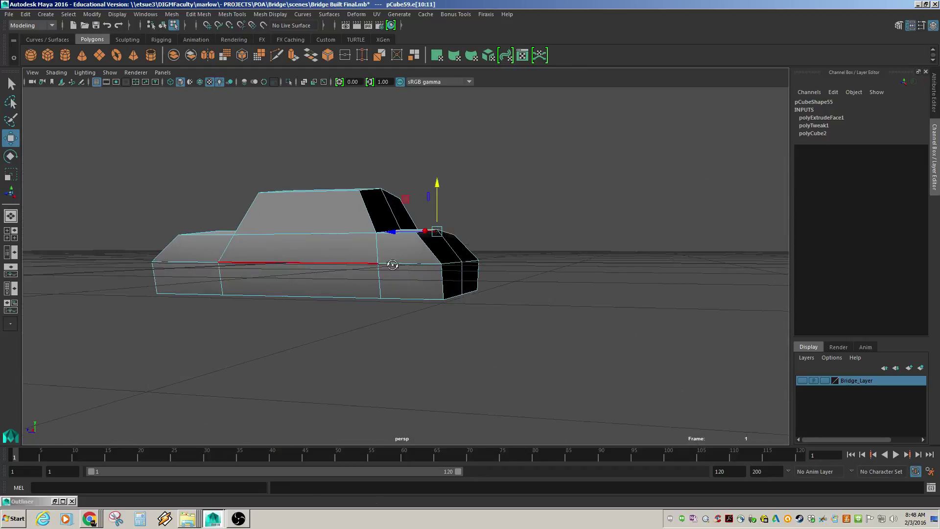
Select the two bottom edges at the car's rear and move them inward under the body
left_click(453, 297)
left_click(471, 293, "shift")
left_click_drag(473, 291, 448, 296, "alt")
Pull the centre edges of the nose and of the tail outward along the car's length to round both ends
left_click_drag(329, 306, 591, 291, "alt")
left_click(561, 338)
left_click_drag(386, 307, 447, 315, "alt")
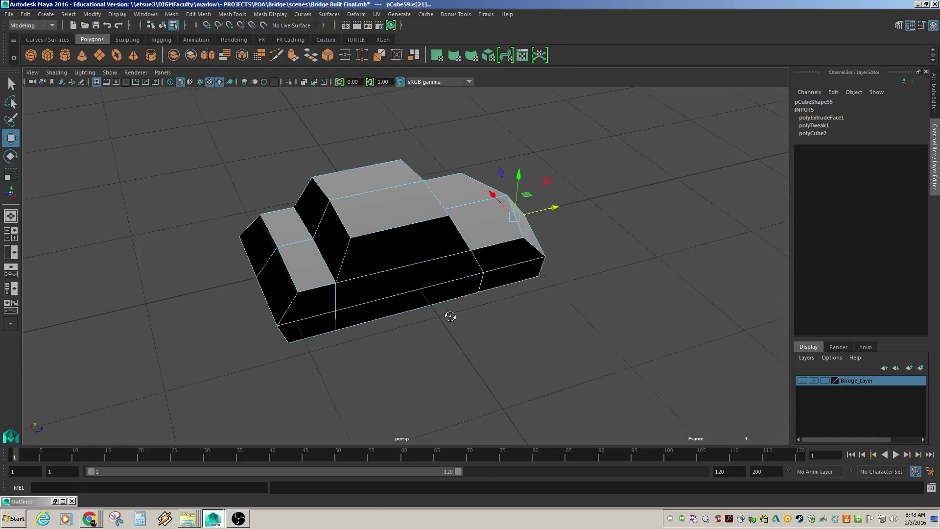
left_click(270, 264)
left_click_drag(248, 287, 238, 311, "alt")
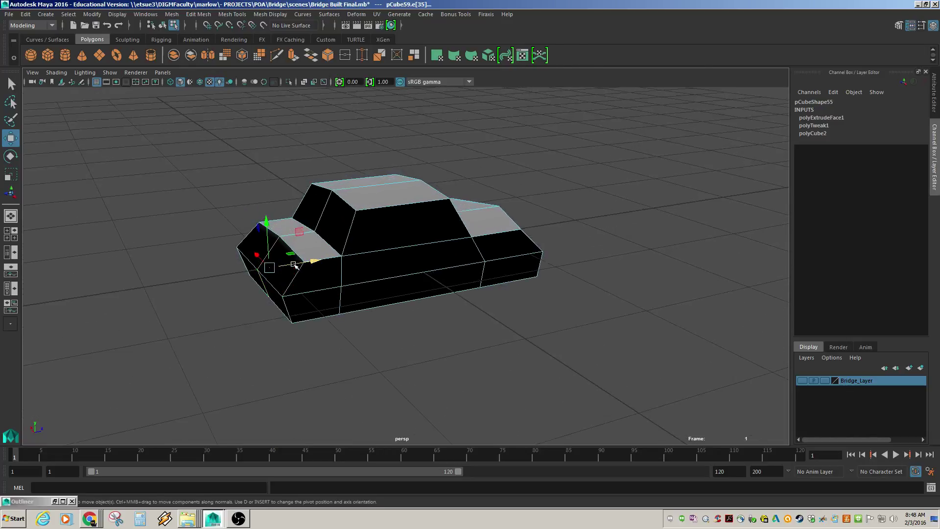
Pull the centre edge of the rear window backward and the centre edge of the windshield forward
left_click_drag(273, 254, 448, 281, "alt")
left_click(445, 212)
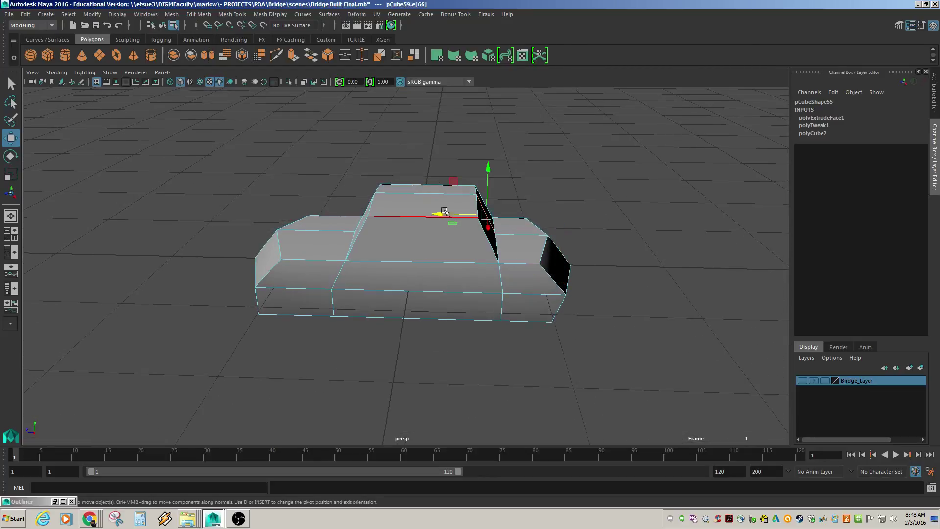
left_click_drag(360, 234, 369, 218, "alt")
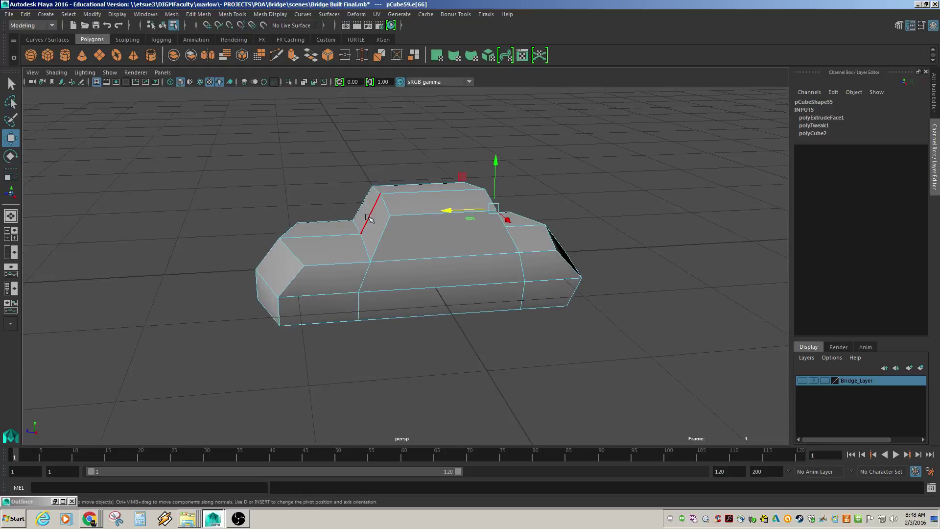
left_click(368, 218)
left_click(364, 220, "shift")
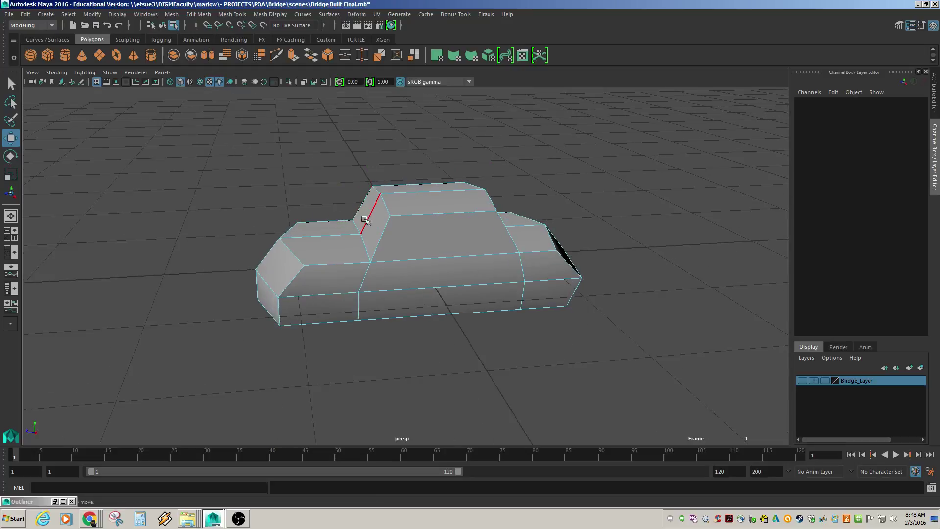
left_click(371, 217)
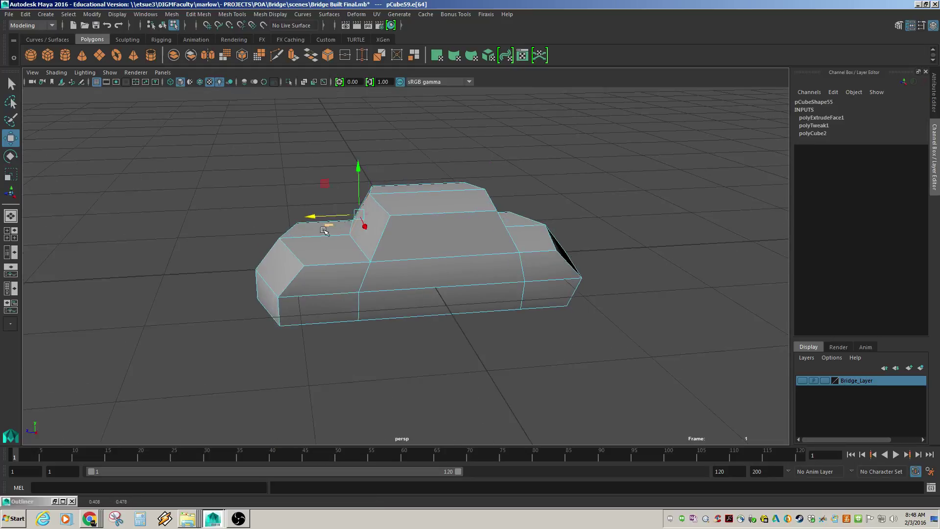
Select all vertices at the car's front end and move them forward to lengthen the hood
left_click_drag(365, 218, 450, 259, "alt")
key("F9")
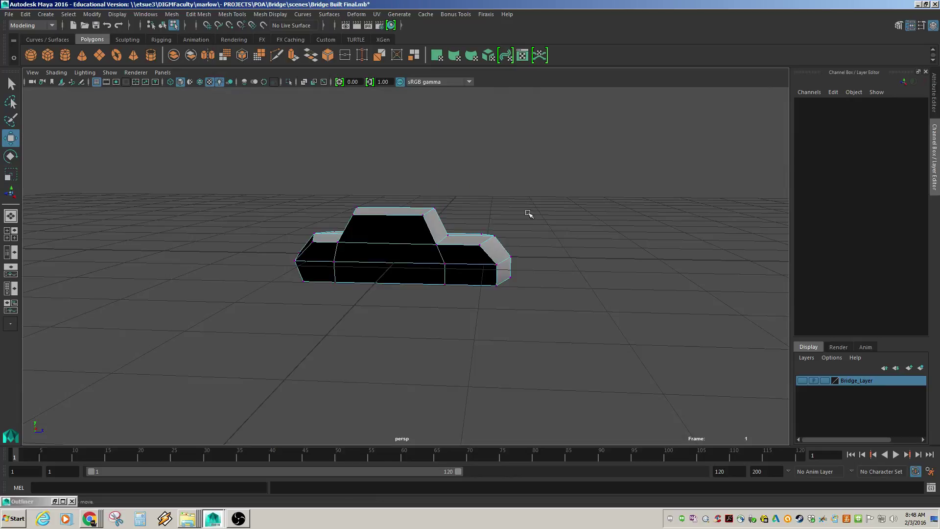
left_click_drag(553, 203, 482, 303)
left_click_drag(528, 256, 540, 258)
Select the two edges where the windshield meets the hood and raise them slightly so the hood slopes forward
key("F10")
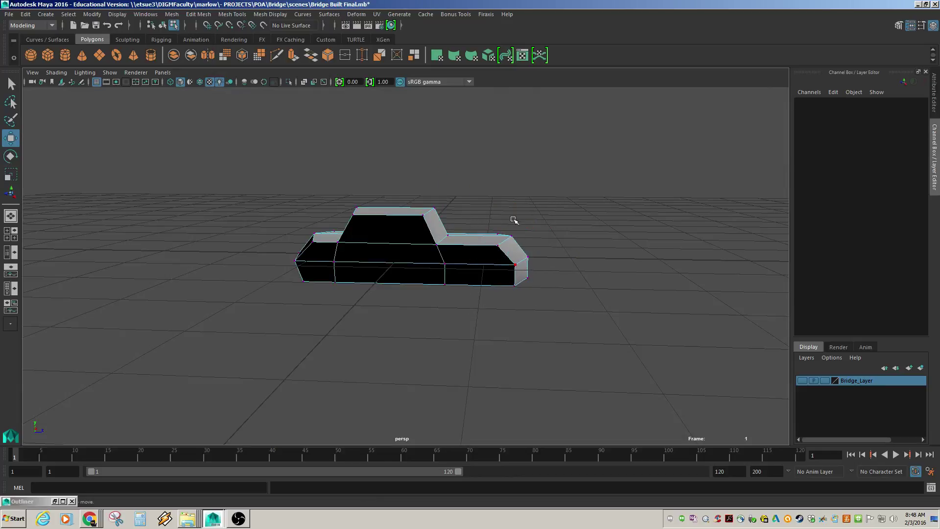
left_click(442, 223)
left_click(448, 241)
left_click_drag(448, 241, 420, 244, "alt")
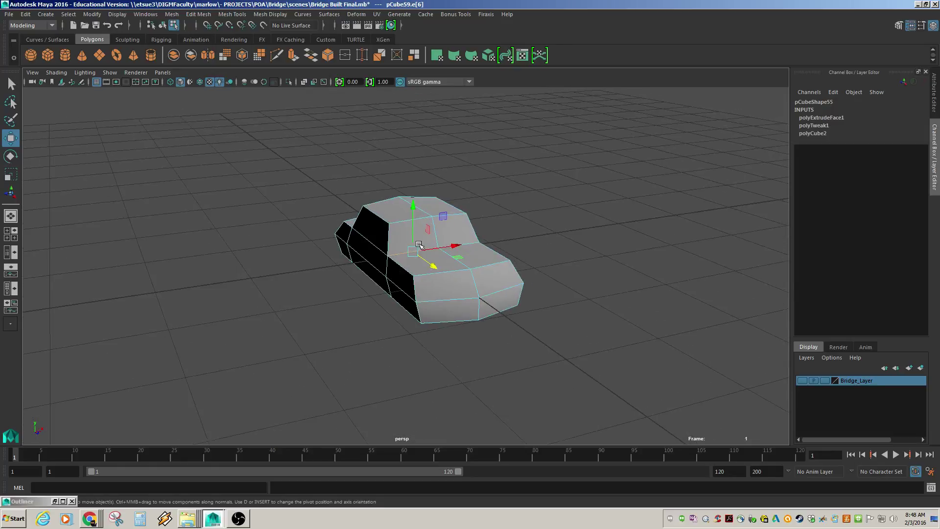
left_click(469, 241, "shift")
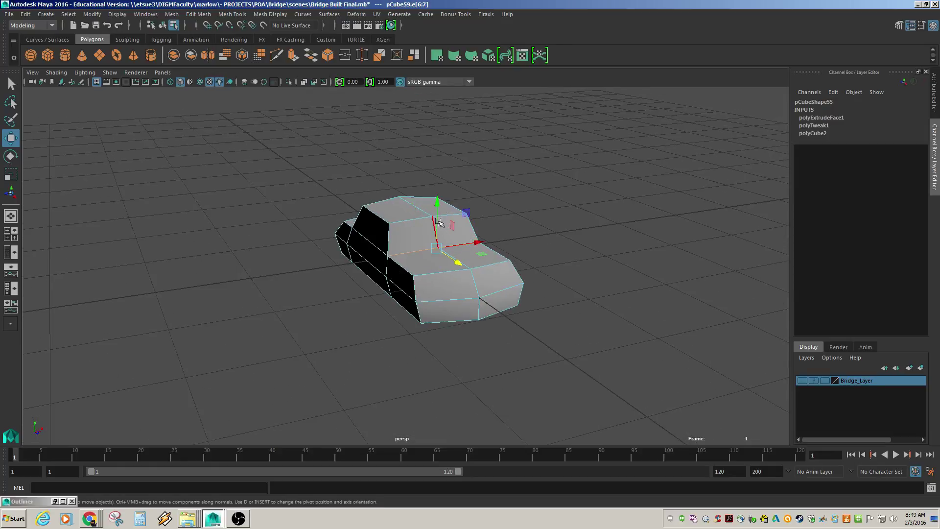
key("ctrl+z")
left_click_drag(440, 225, 437, 219)
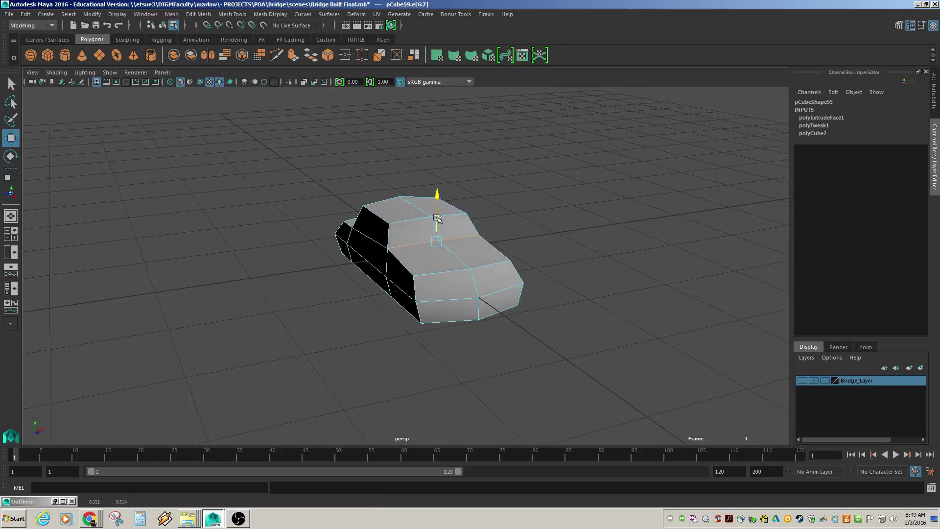
left_click_drag(397, 247, 445, 206, "alt")
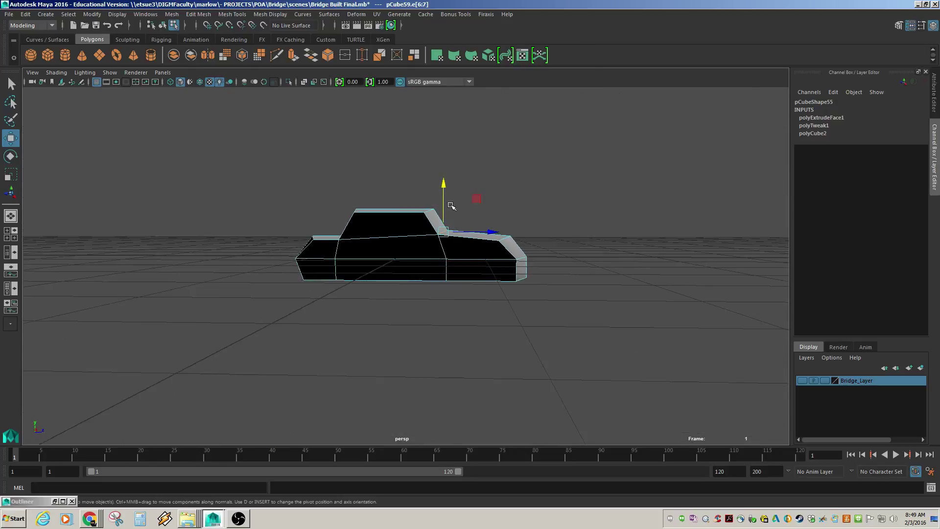
left_click(492, 229)
left_click_drag(491, 228, 468, 242, "alt")
Select the two edges where the rear window meets the trunk lid and raise them slightly
left_click_drag(402, 267, 342, 216, "alt")
left_click(351, 240)
left_click(327, 236, "shift")
left_click_drag(350, 243, 180, 263, "alt")
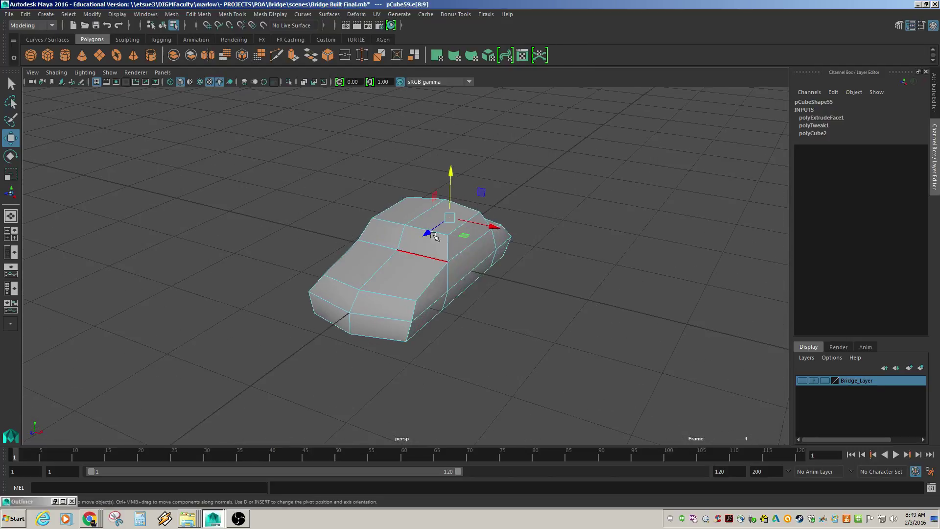
Return to object mode and examine the car body from several angles, both close up and from far away
key("F8")
left_click(500, 276)
left_click_drag(501, 277, 433, 294, "alt")
left_click(434, 274)
left_click_drag(378, 313, 411, 323, "alt")
left_click(534, 323)
left_click_drag(469, 317, 475, 363, "alt")
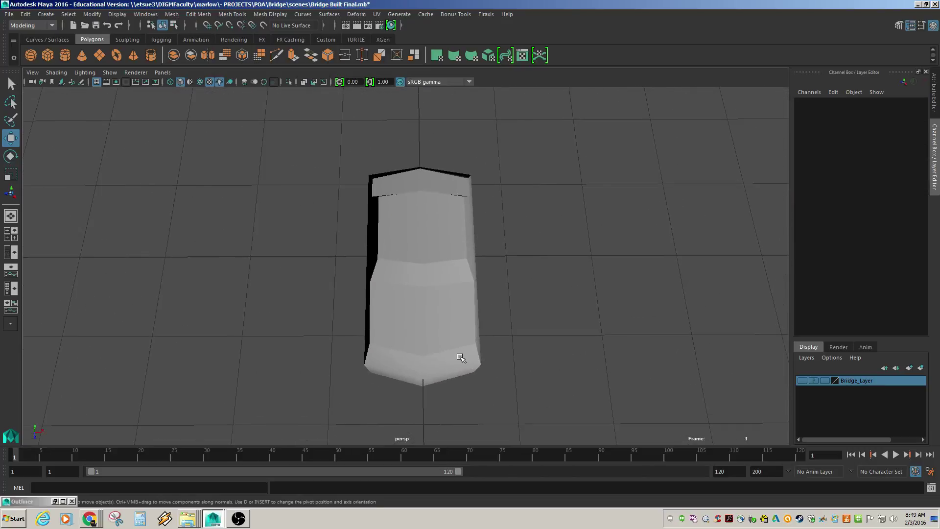
left_click(460, 357)
right_click_drag(656, 375, 113, 279, "alt")
left_click_drag(113, 278, 388, 329, "alt")
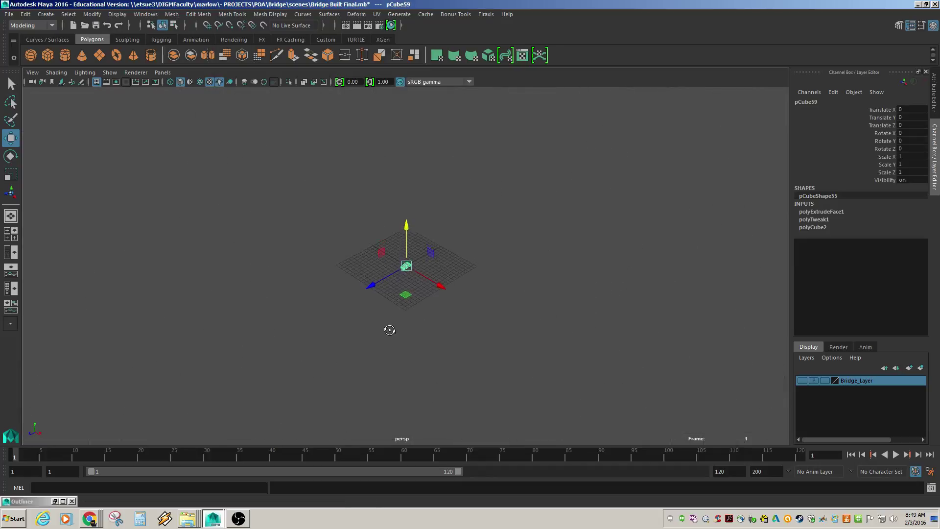
left_click(503, 325)
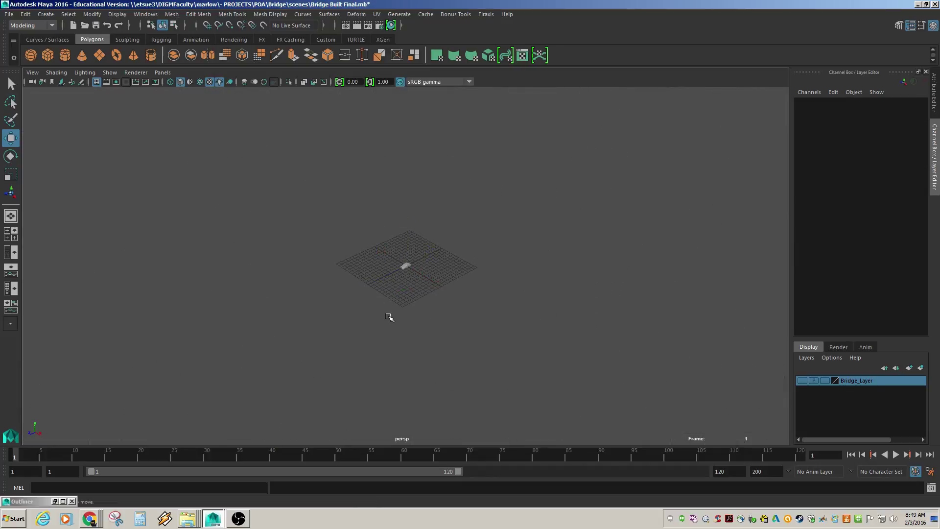
right_click_drag(280, 277, 839, 433, "alt")
right_click_drag(422, 313, 763, 416, "alt")
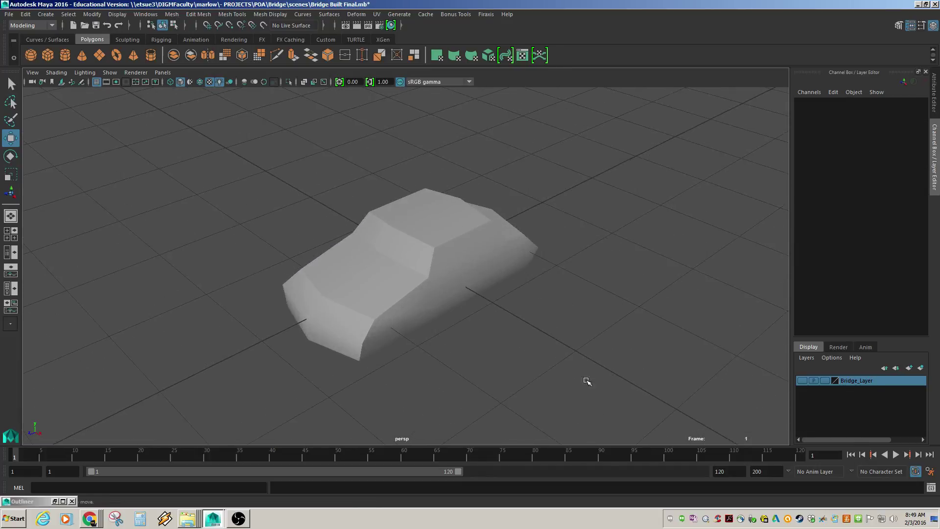
mouse_move(586, 381)
left_mouse_down("alt")
mouse_move(358, 350)
mouse_move(325, 359)
mouse_move(357, 322)
left_mouse_up("alt")
Scale the whole car body slightly narrower across its width and slightly lower in height
left_click(365, 317)
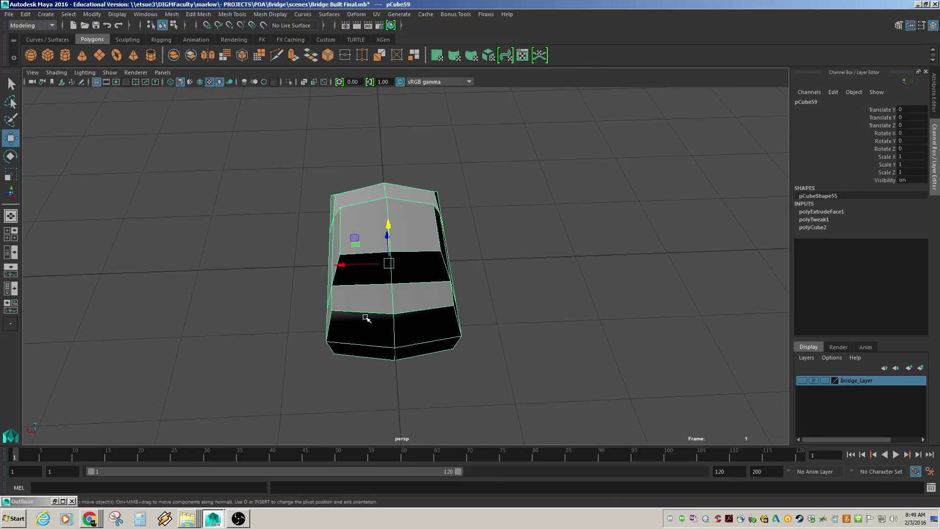
key("r")
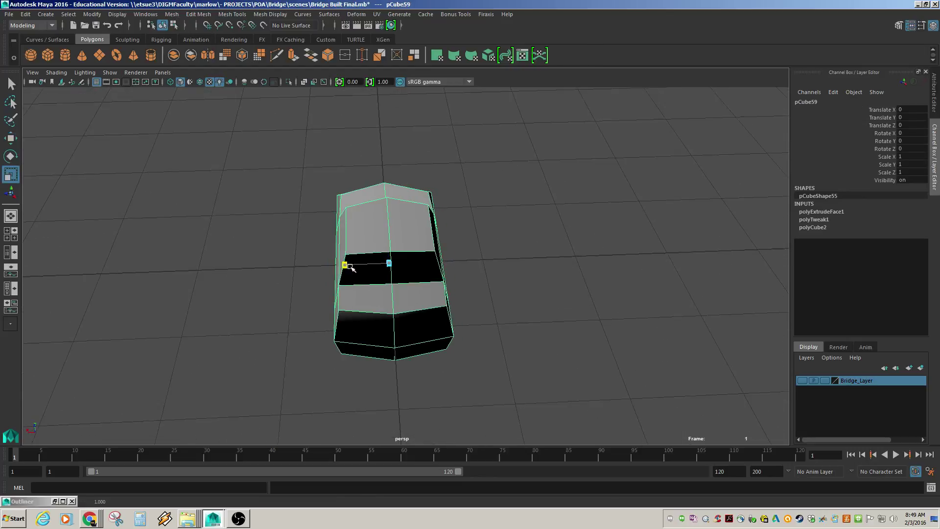
left_click_drag(348, 269, 427, 249, "alt")
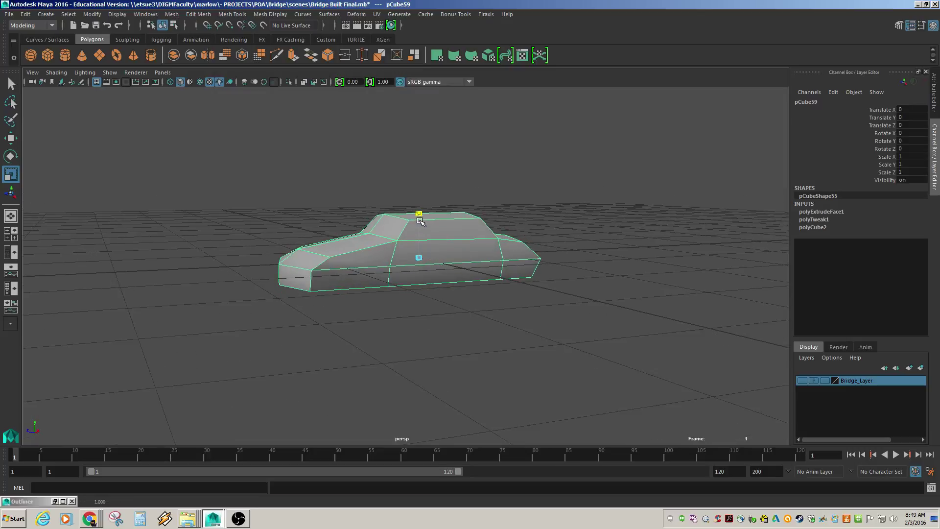
left_click(370, 221)
left_click_drag(369, 221, 399, 213, "alt")
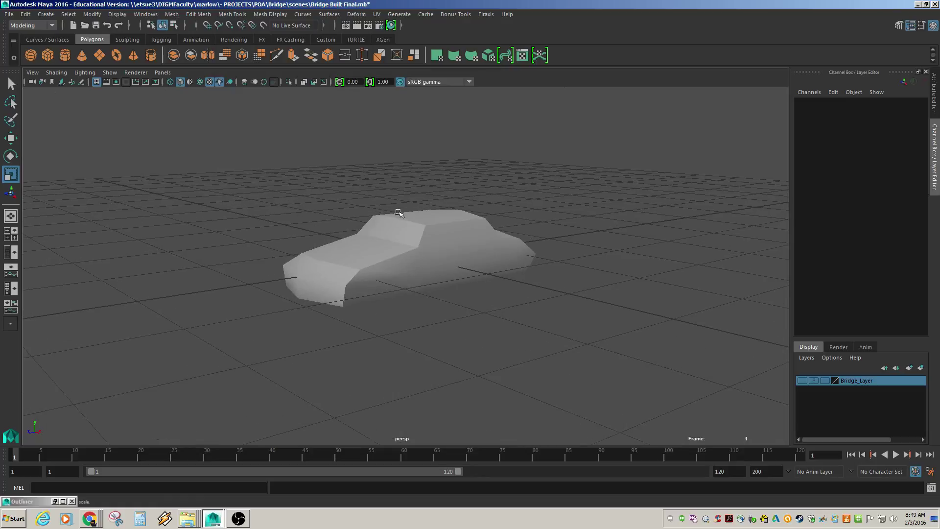
left_click(444, 228)
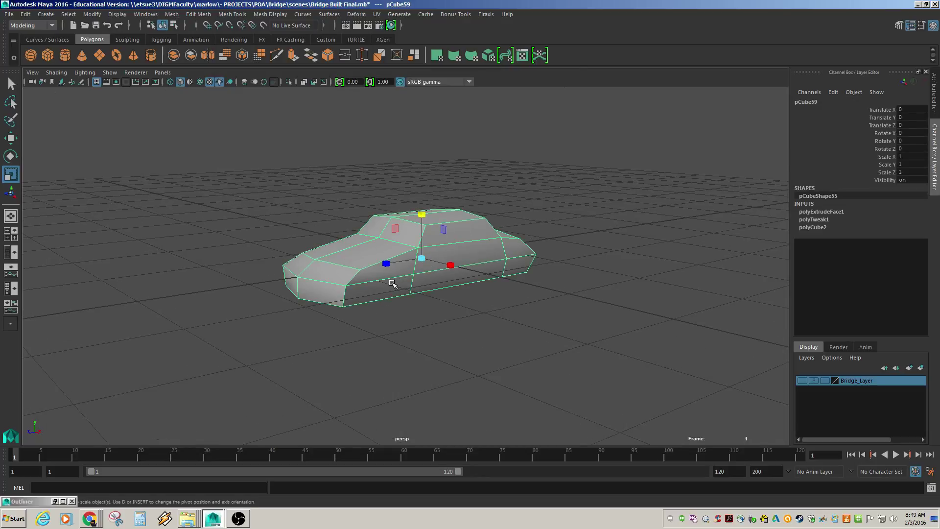
Create a polygon cylinder, shrink its radius to wheel size and set its Rotate Z to 90
left_click_drag(393, 284, 402, 311, "alt")
right_click_drag(608, 297, 468, 292, "alt")
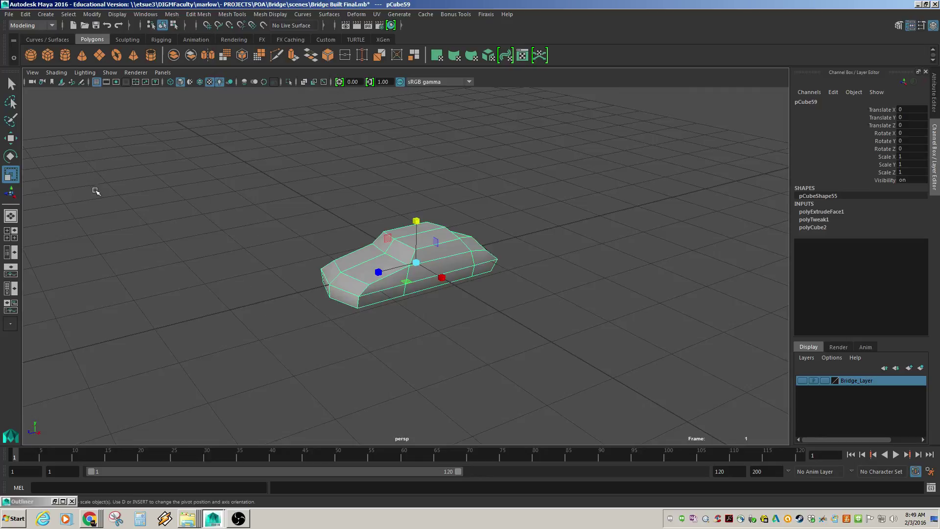
left_click(65, 56)
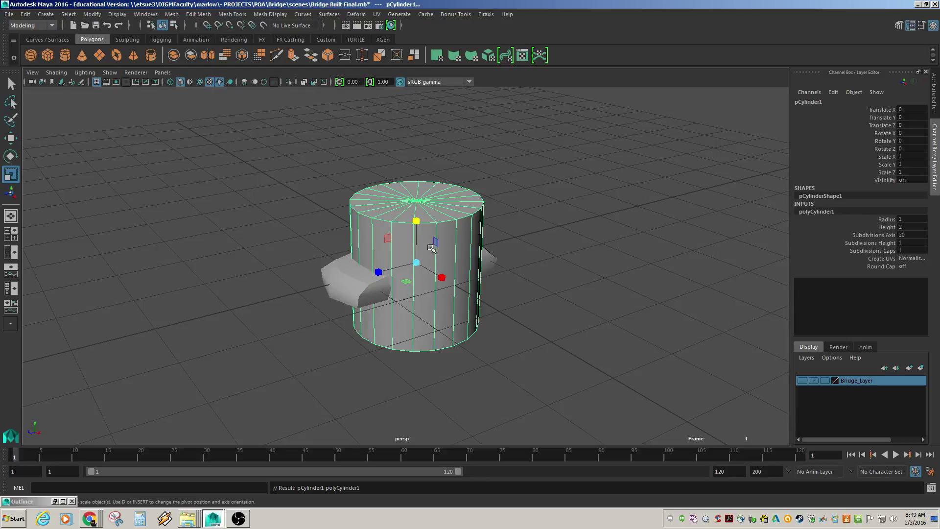
left_click_drag(406, 282, 428, 276)
key("e")
left_click_drag(429, 239, 442, 287)
double_click(923, 149)
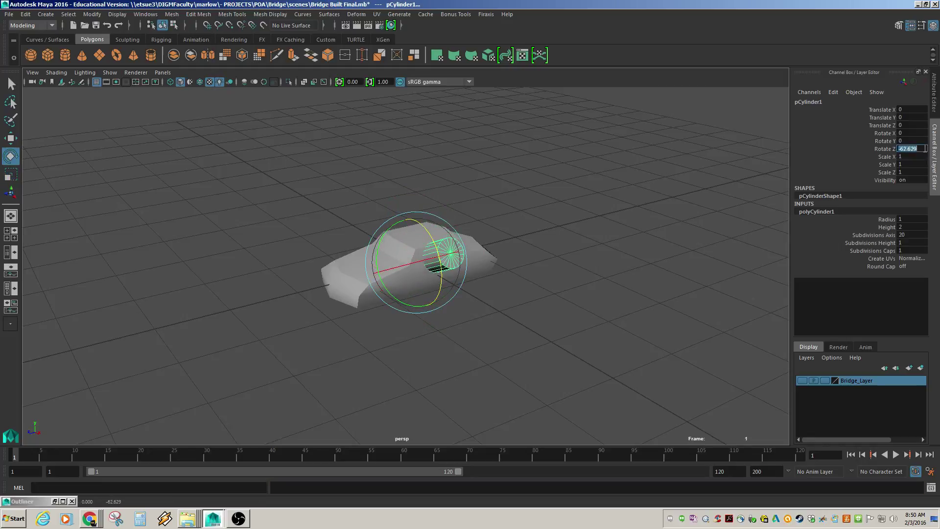
key("Return")
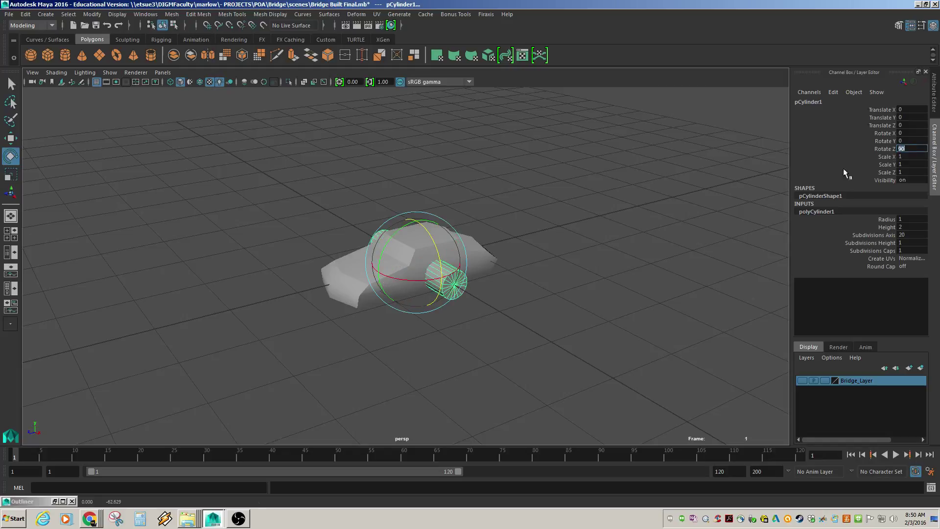
Shorten the cylinder to roughly the car's width and move it to the front axle at Translate Y -0.143 and Translate Z 0.909
left_click_drag(430, 316, 510, 314, "alt")
left_click(535, 275)
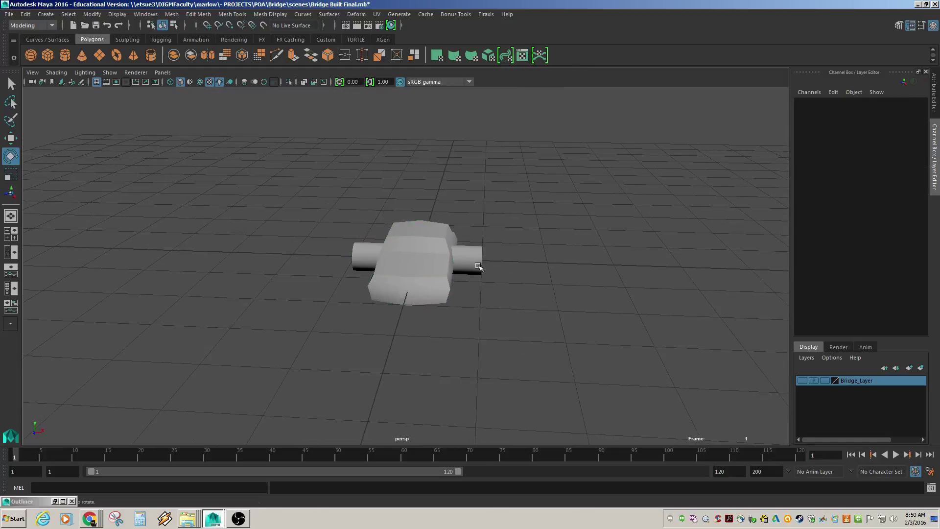
left_click(479, 266)
key("r")
left_click_drag(458, 263, 419, 241, "alt")
scroll(433, 272, "up", 4)
key("w")
left_click_drag(358, 277, 323, 258, "alt")
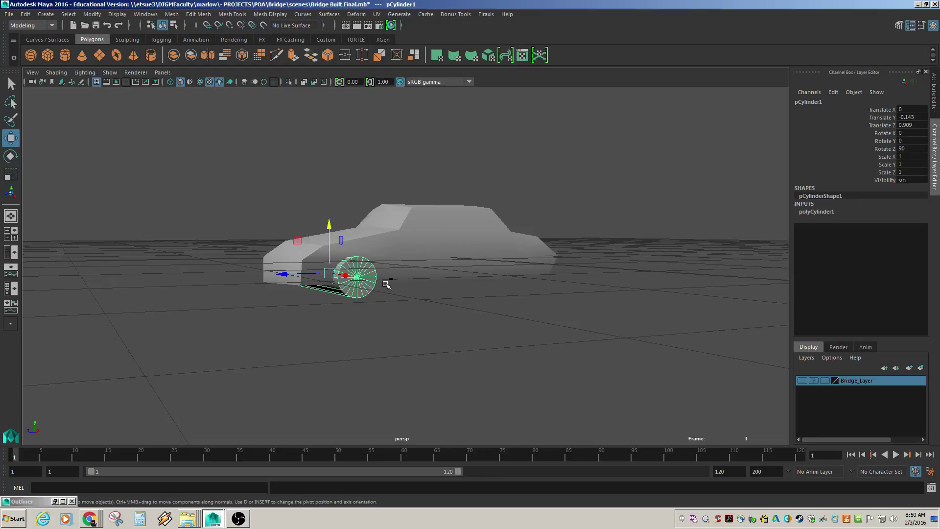
Try to duplicate the front wheel cylinder by copying and pasting it
key("ctrl+g")
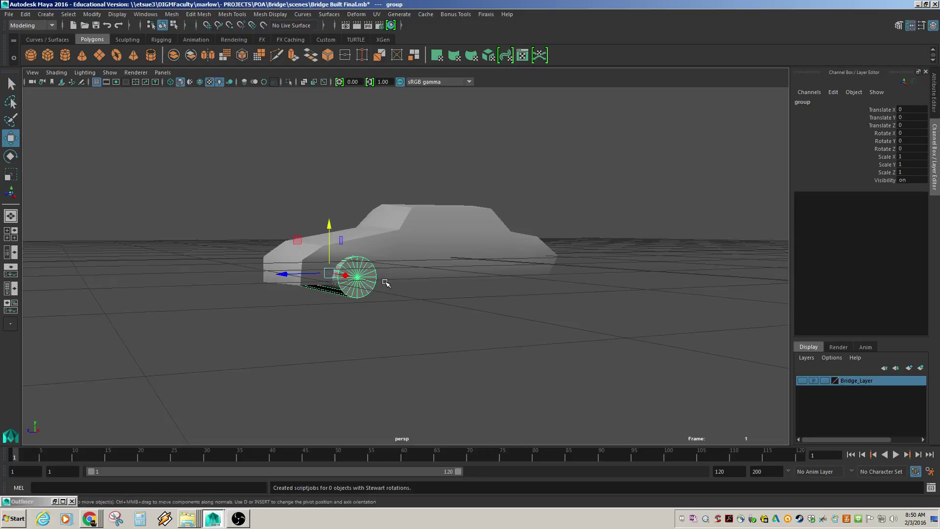
key("ctrl+z")
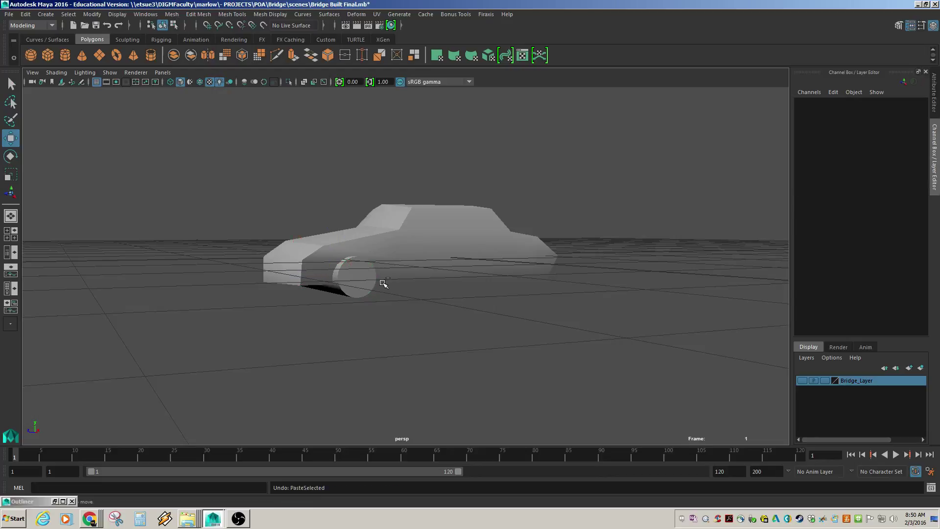
left_click(365, 286)
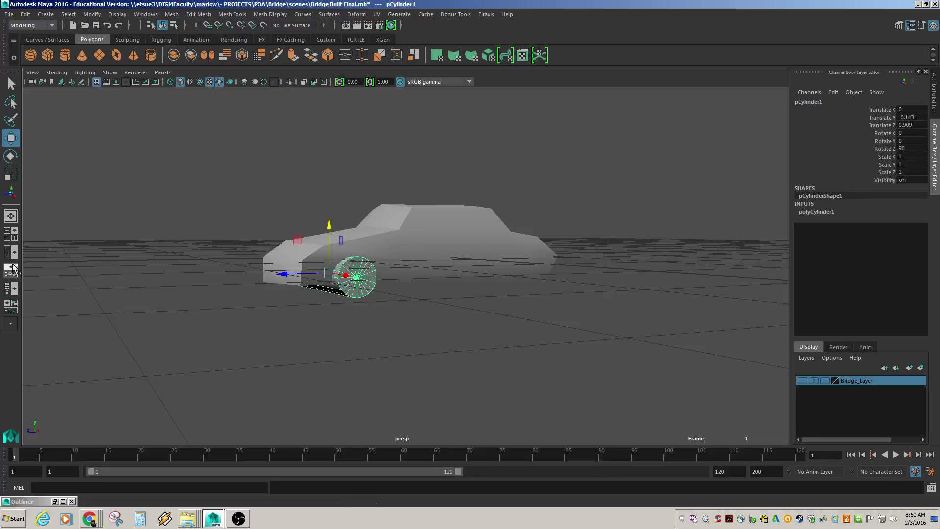
Expand the pasted group in the Outliner to compare its cylinder with the original, and delete the group
left_click(54, 501)
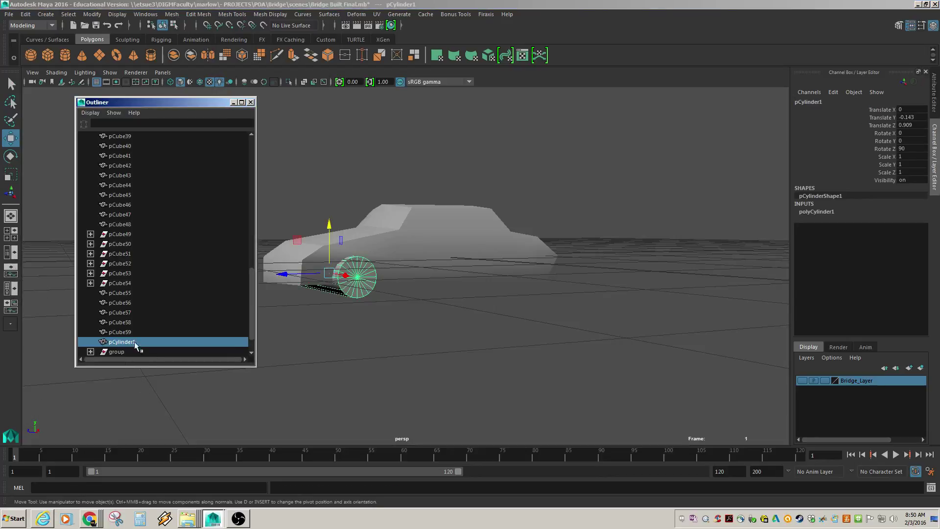
scroll(136, 343, "down", 1)
left_click(90, 323)
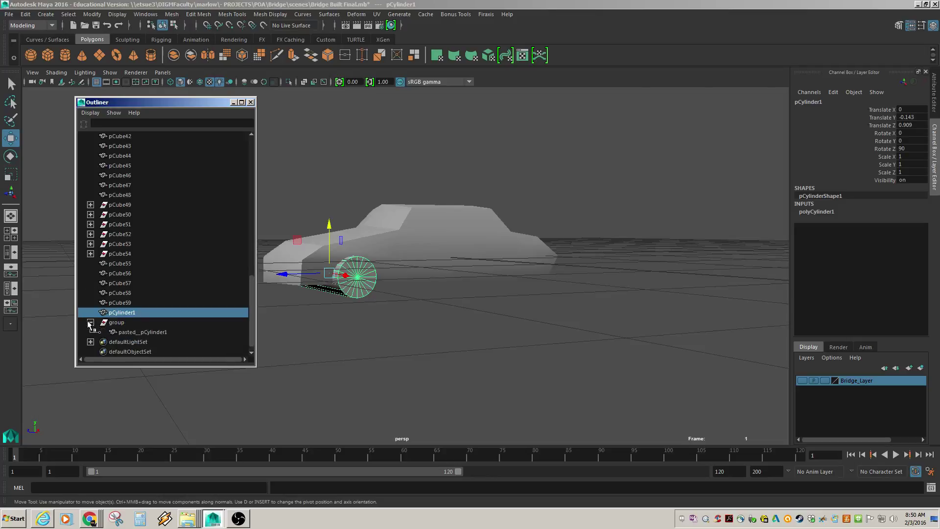
left_click(111, 322)
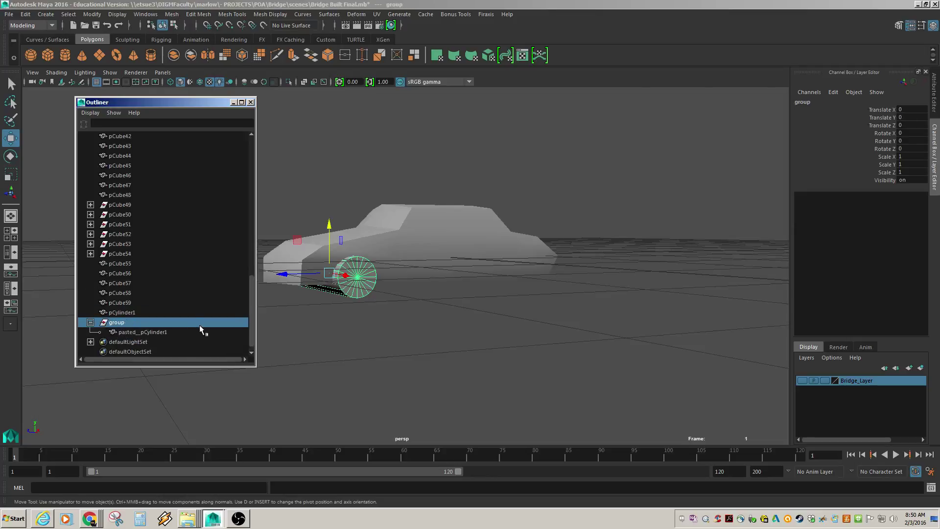
left_click(123, 314)
left_click(128, 333)
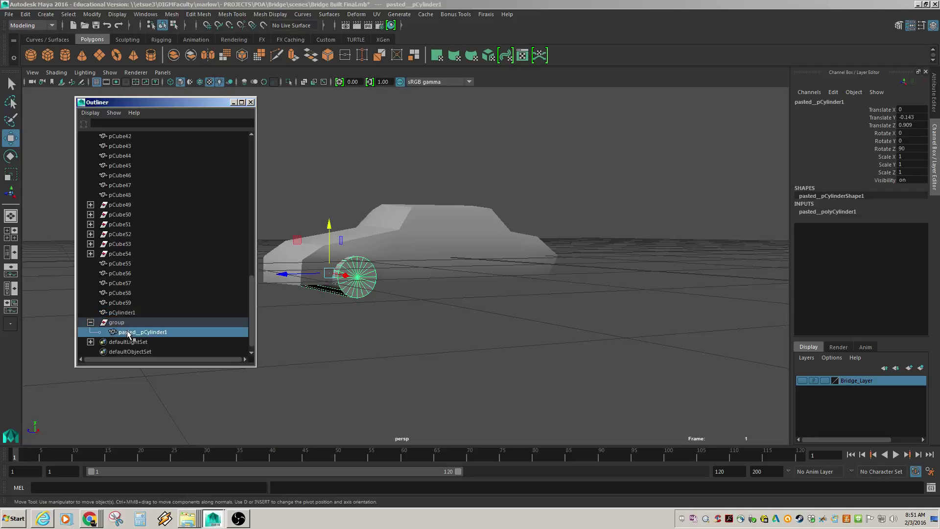
left_click(111, 322)
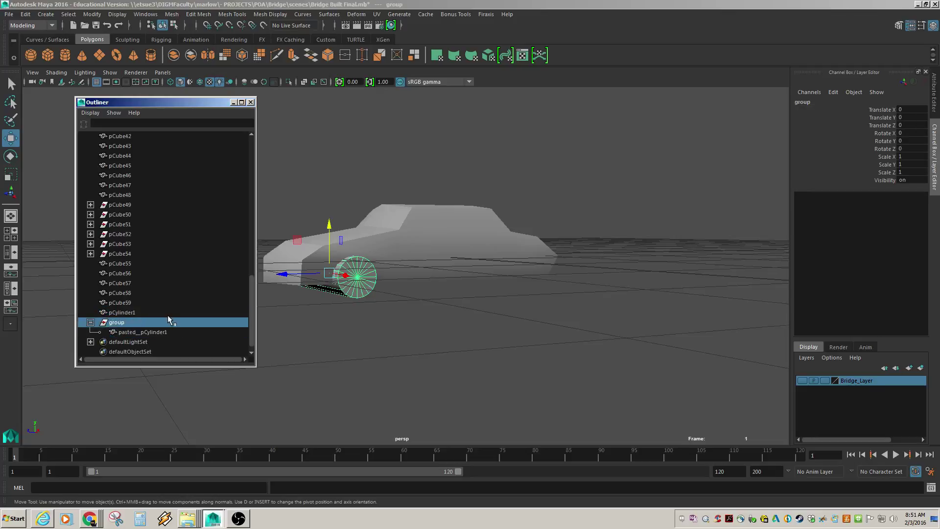
key("Delete")
Duplicate the front wheel cylinder, move the copy to the rear axle at Translate Z -0.639 and enlarge its diameter slightly
left_click(356, 285)
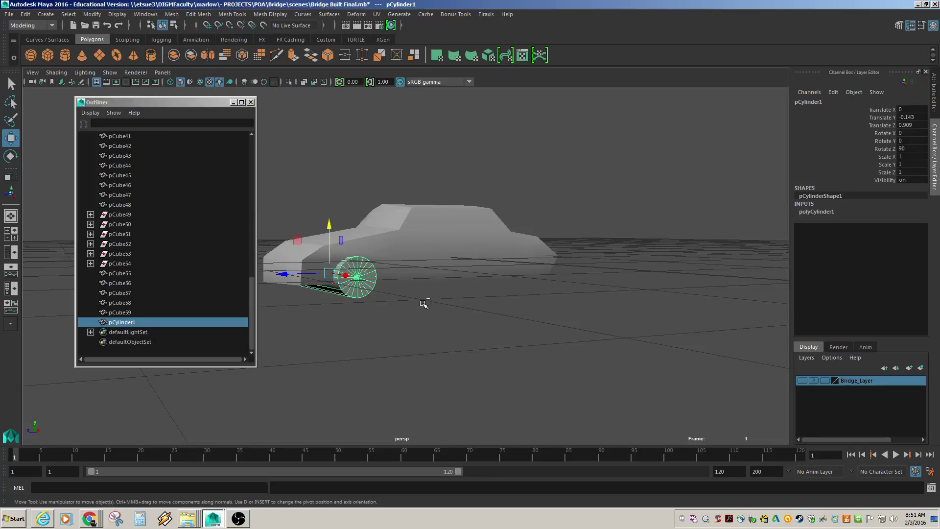
key("ctrl+d")
left_click_drag(285, 273, 412, 282)
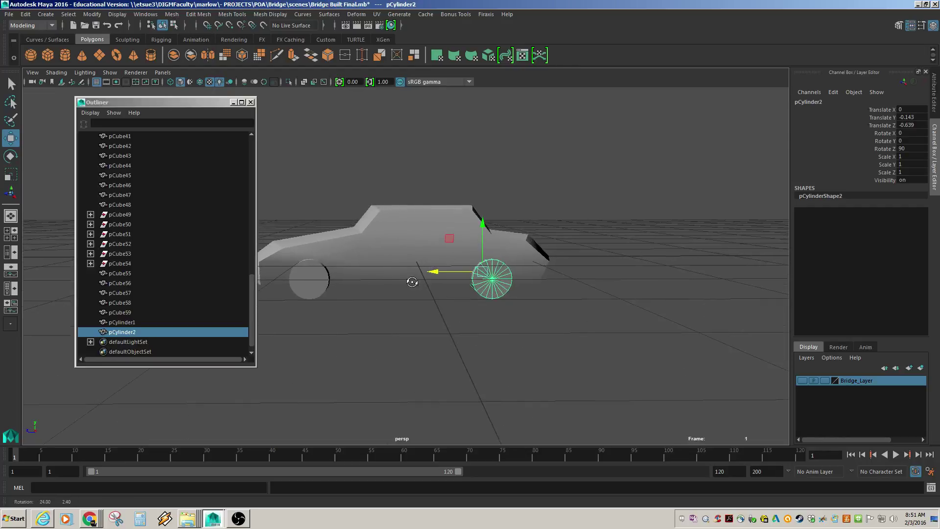
right_click_drag(412, 283, 490, 291, "alt")
key("r")
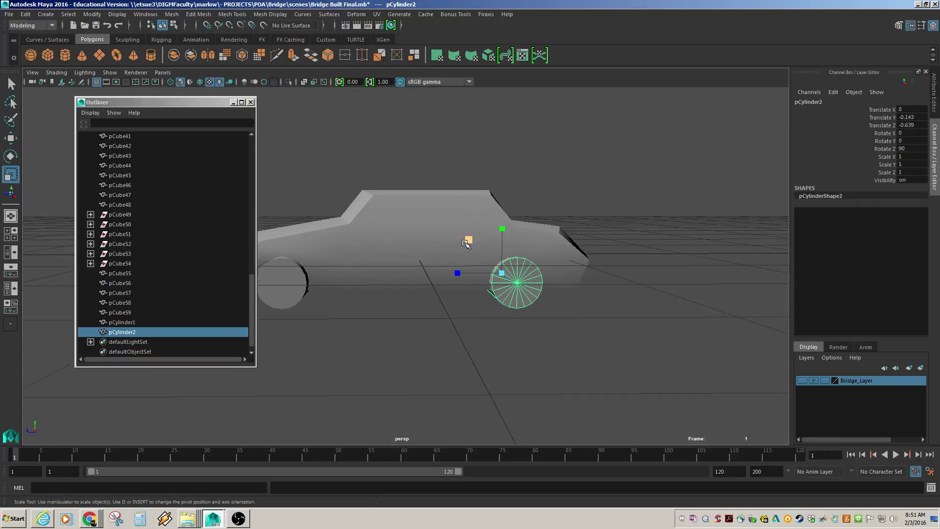
left_click_drag(466, 243, 500, 331)
Select both wheel cylinders and scale them narrower across the car's width so they protrude less from the body
key("w")
left_click(488, 326, "shift")
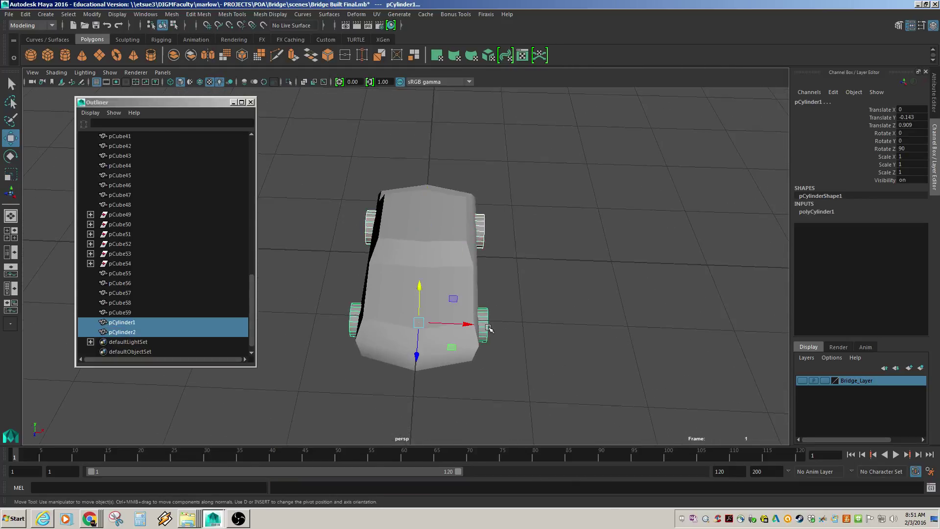
key("r")
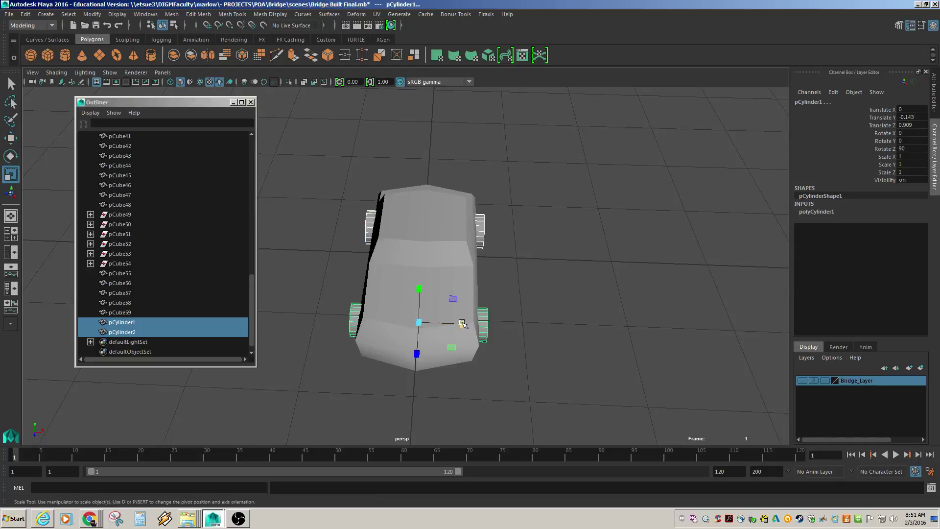
left_click_drag(463, 324, 461, 324)
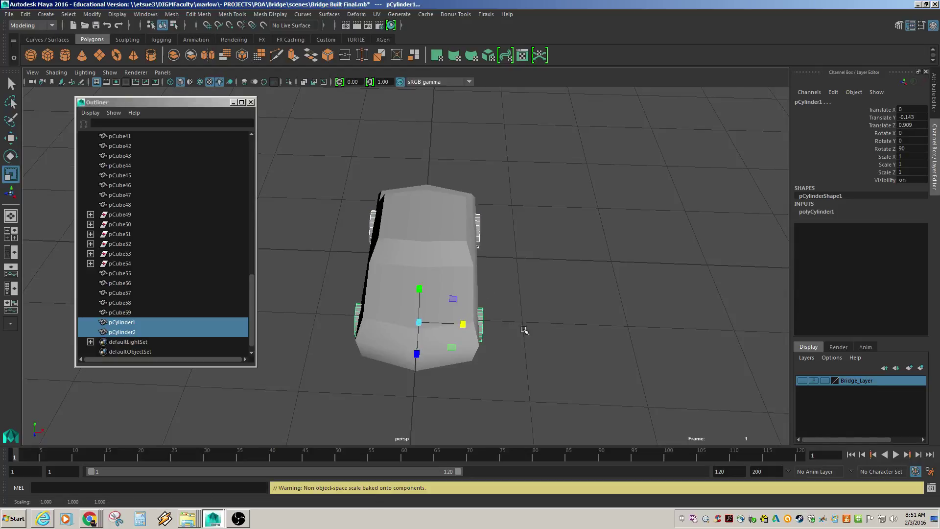
mouse_move(523, 330)
left_mouse_down("alt")
mouse_move(485, 319)
mouse_move(530, 321)
left_mouse_up("alt")
left_click(575, 329)
right_click_drag(575, 329, 426, 321, "alt")
left_click_drag(426, 321, 533, 325, "alt")
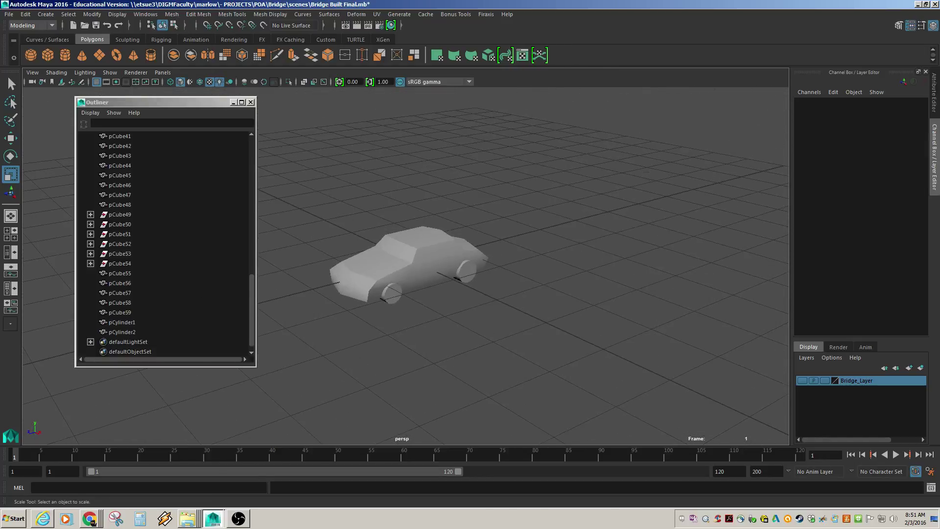